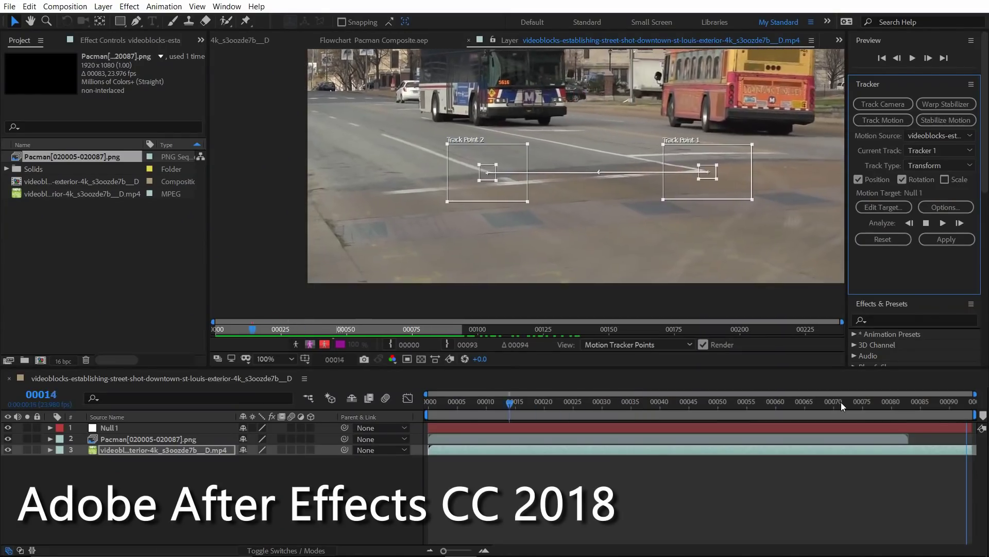
# - Apply the tracker's position and rotation keyframes to Null 1 and confirm the apply options
pyautogui.click(946, 239)
pyautogui.click(500, 278)
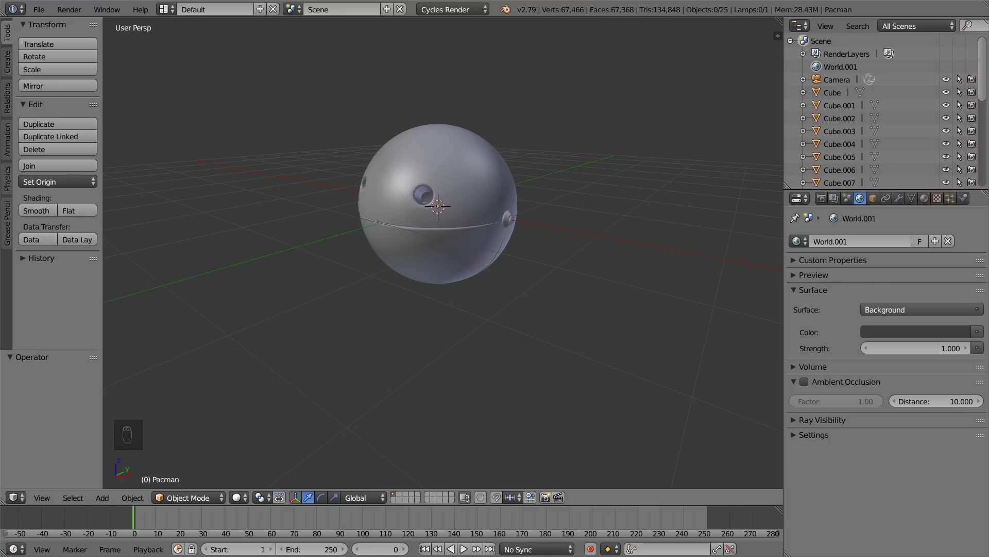
# - Select and hide the outer Pacman sphere with H, then orbit to inspect the ribbed inner jaw
pyautogui.scroll(4, 452, 163)
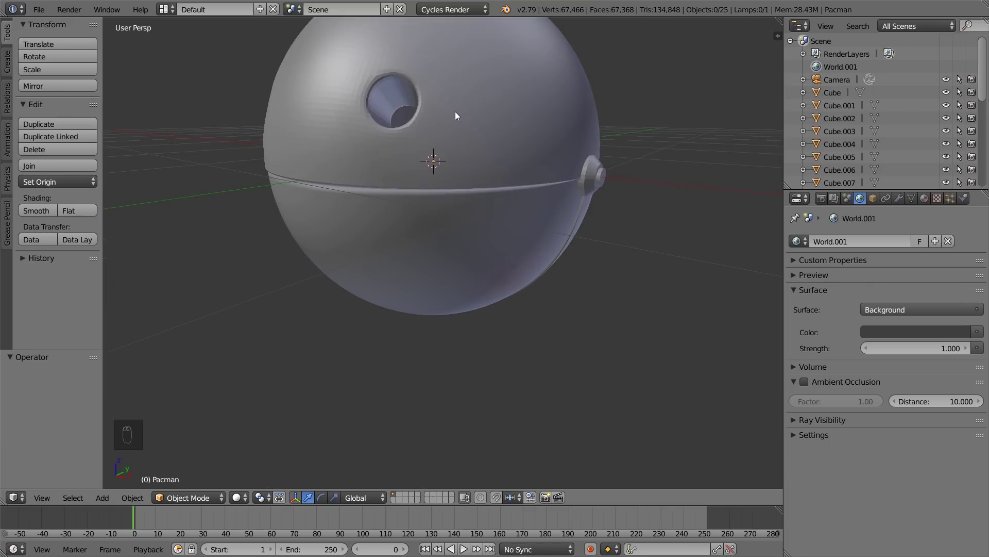
pyautogui.moveTo(462, 102); pyautogui.dragTo(458, 257, button='middle')
pyautogui.rightClick(550, 157)
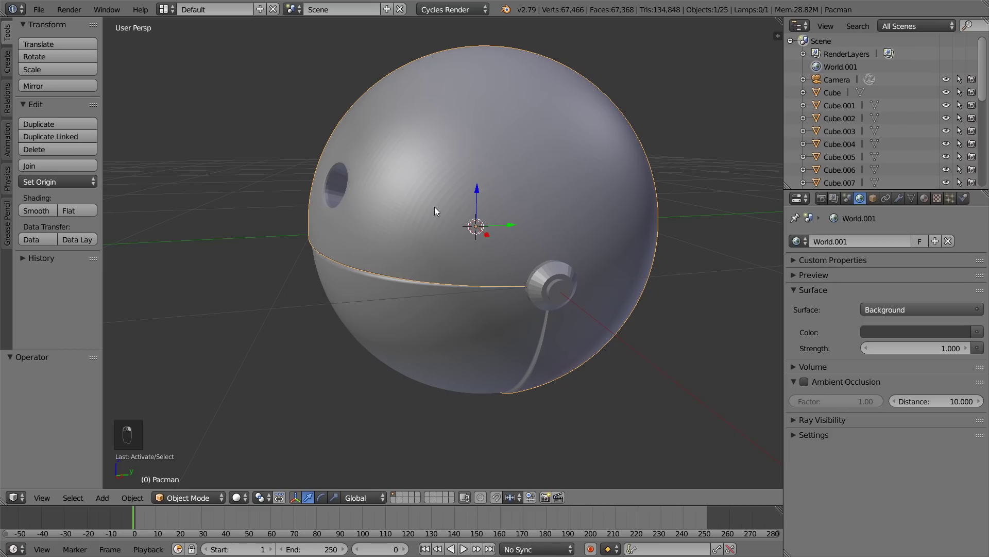
pyautogui.press('h')
pyautogui.moveTo(484, 194); pyautogui.dragTo(399, 217, button='middle')
pyautogui.scroll(2, 371, 245)
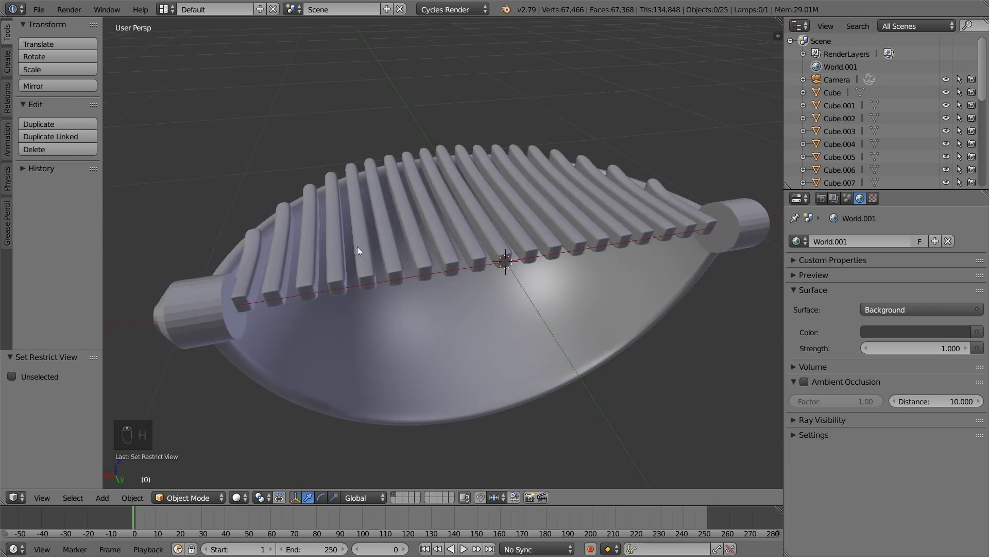
pyautogui.moveTo(604, 221); pyautogui.dragTo(570, 218, button='middle')
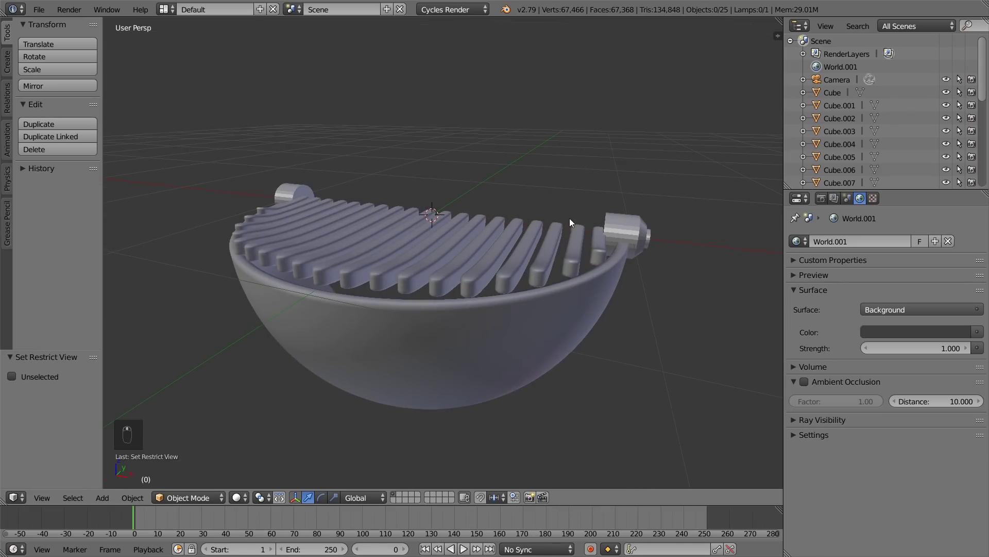
# - Keep Cycles Render and load konigsallee_2k.hdr as the world's Environment Texture
pyautogui.click(468, 10)
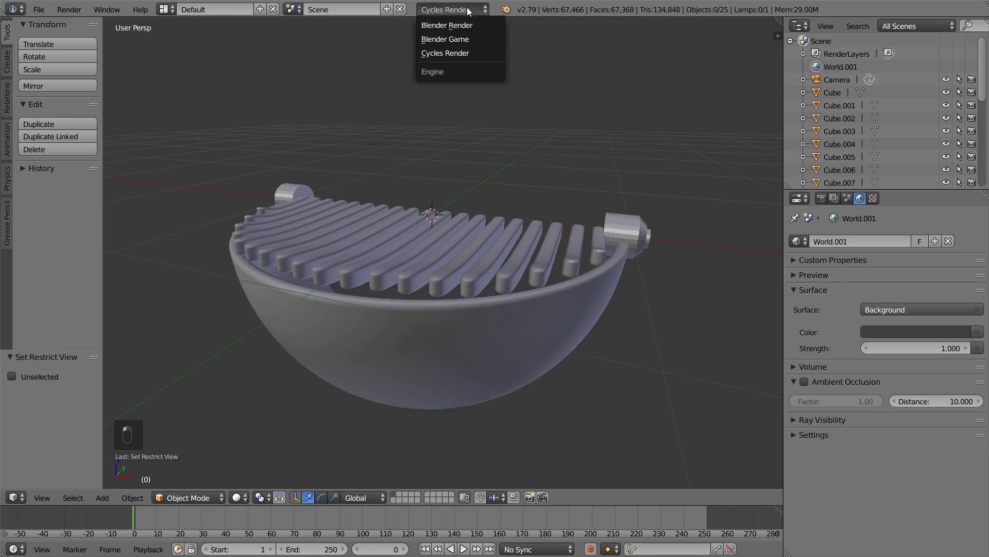
pyautogui.click(455, 54)
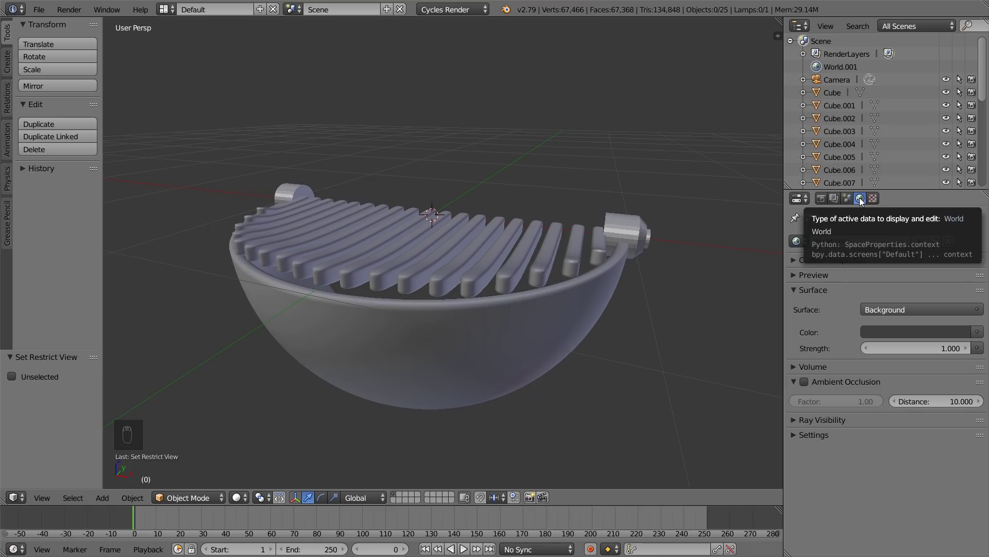
pyautogui.click(977, 332)
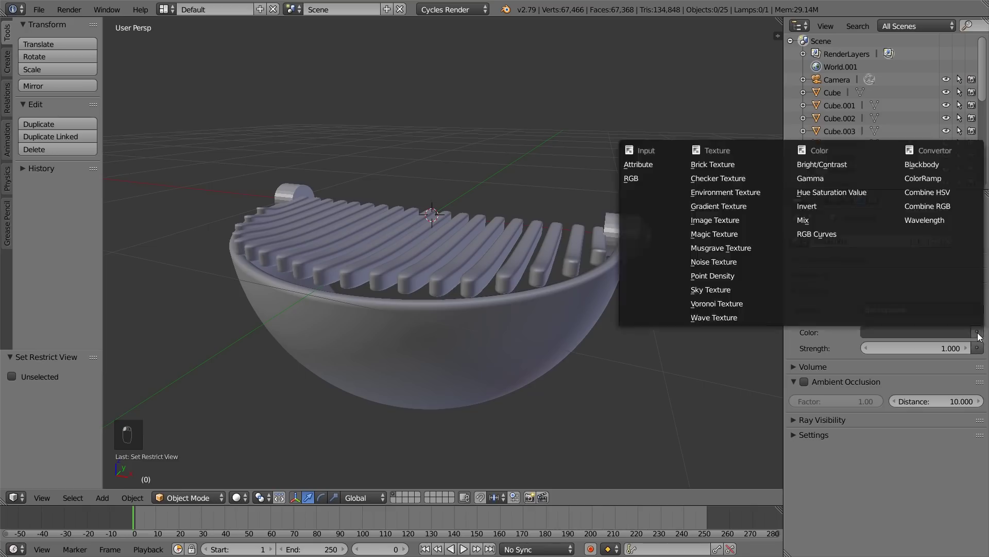
pyautogui.click(712, 193)
pyautogui.click(936, 347)
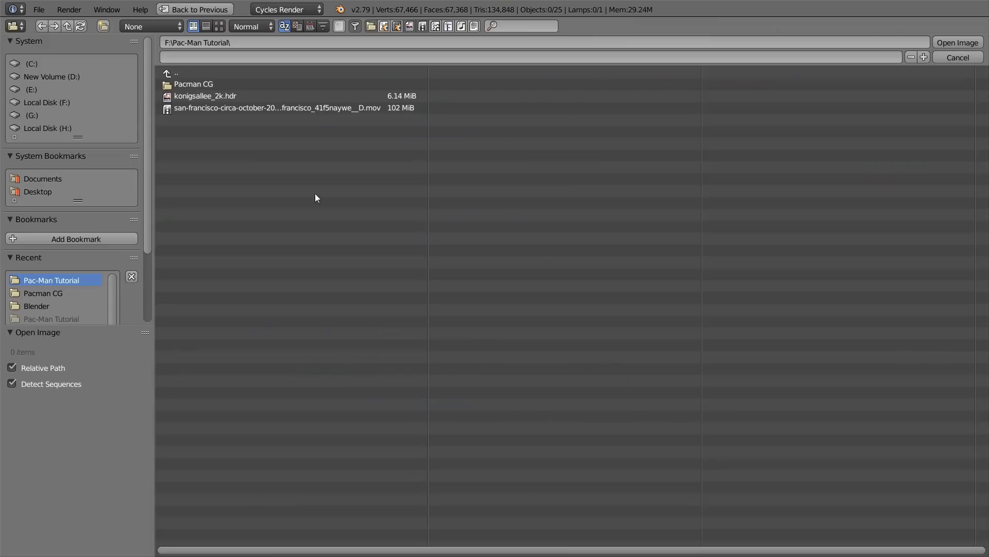
pyautogui.click(219, 26)
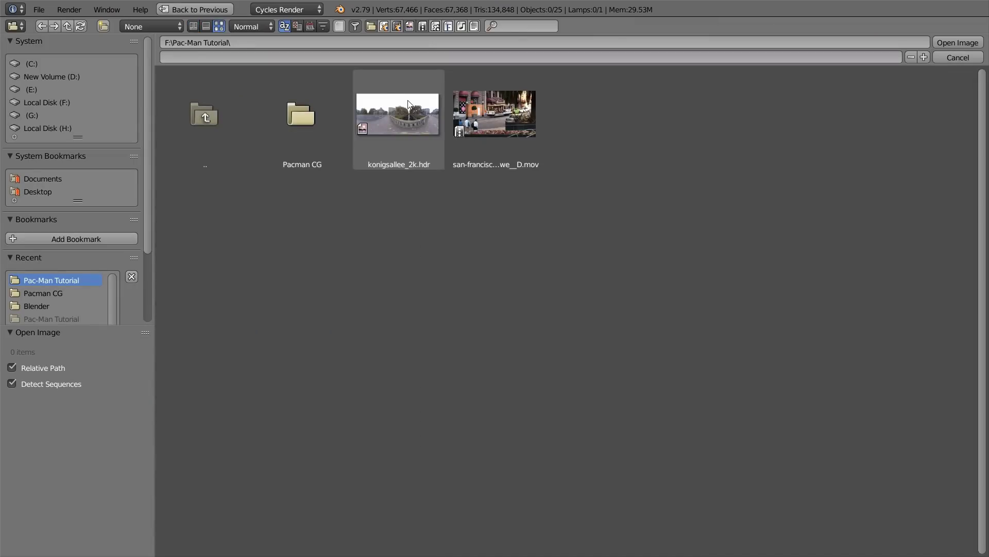
pyautogui.click(408, 122)
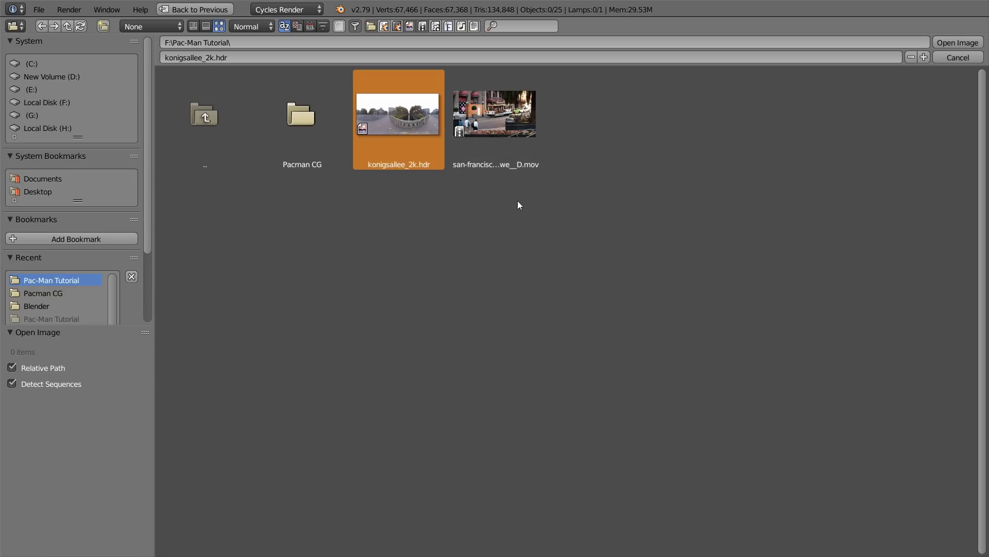
pyautogui.click(954, 43)
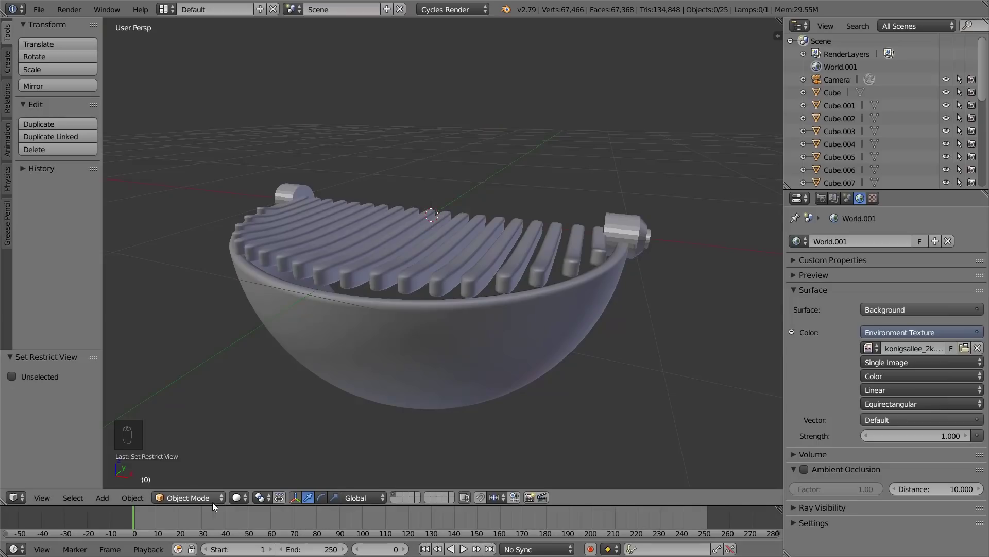
# - Preview the HDR-lit scene from the front in Rendered shading, then return to Solid shading
pyautogui.click(238, 497)
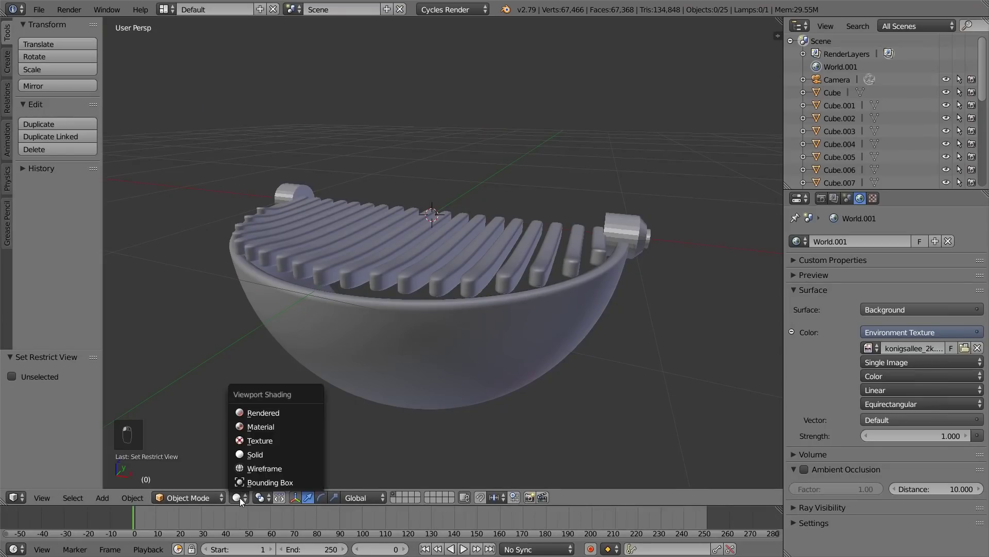
pyautogui.click(259, 413)
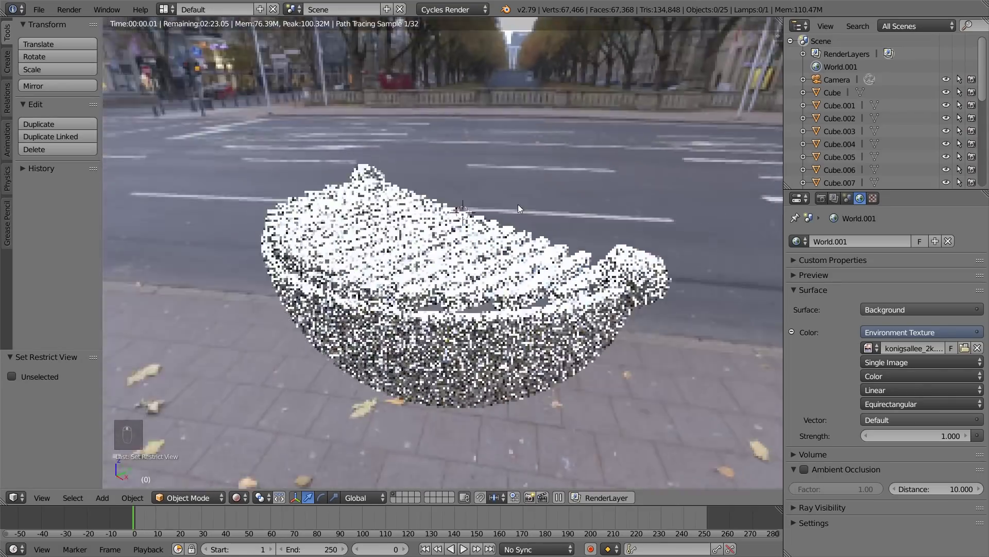
pyautogui.moveTo(518, 204); pyautogui.dragTo(311, 443, button='middle')
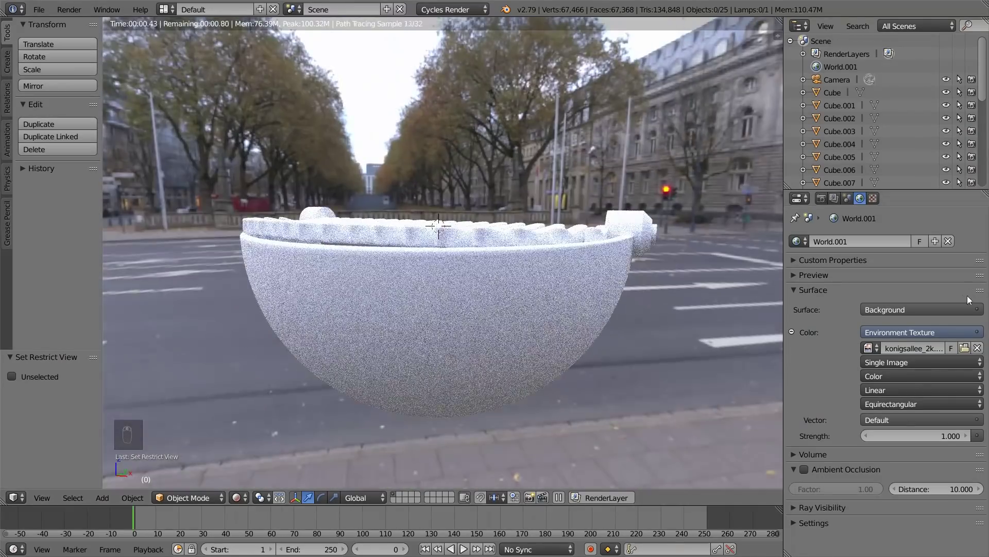
pyautogui.click(238, 497)
pyautogui.click(257, 453)
# - Unhide the Pacman sphere with Alt+H and select it
pyautogui.moveTo(464, 372); pyautogui.dragTo(649, 221, button='middle')
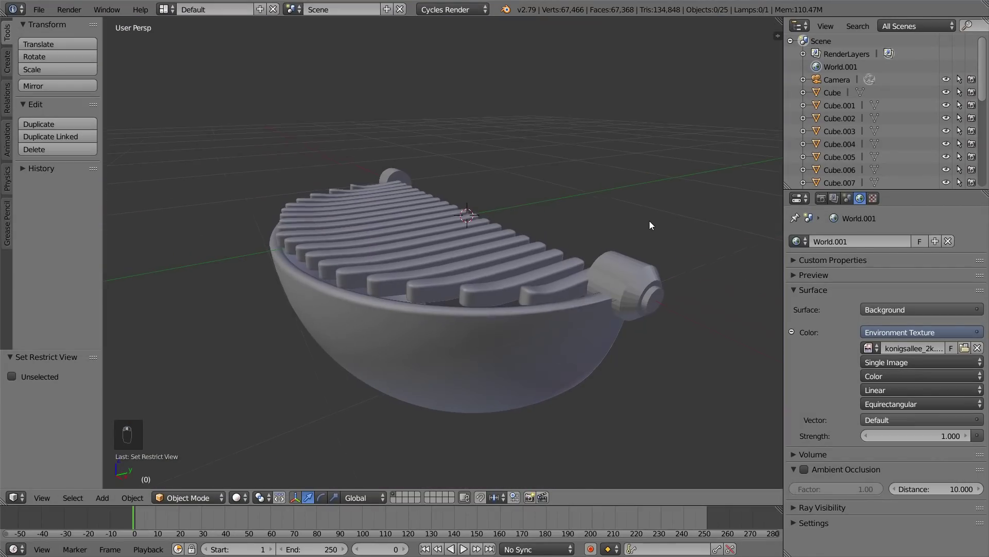
pyautogui.hotkey('alt', 'h')
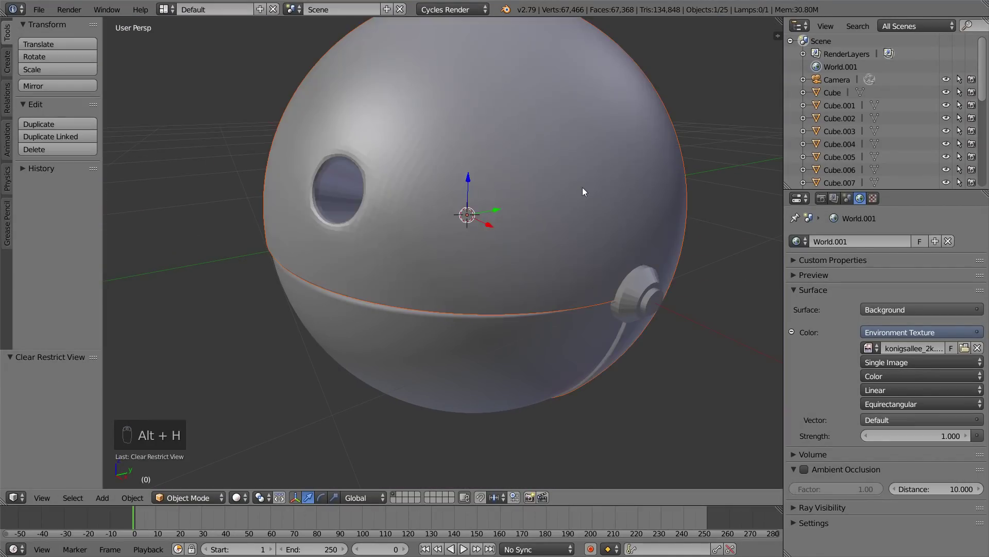
pyautogui.scroll(-3, 585, 190)
pyautogui.moveTo(586, 191); pyautogui.dragTo(514, 178, button='middle')
pyautogui.scroll(2, 517, 165)
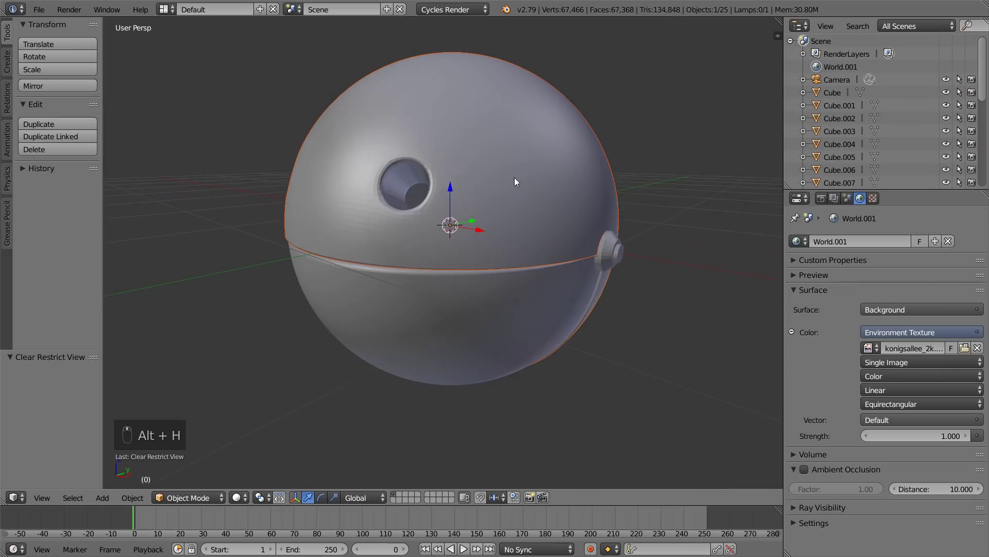
pyautogui.rightClick(522, 131)
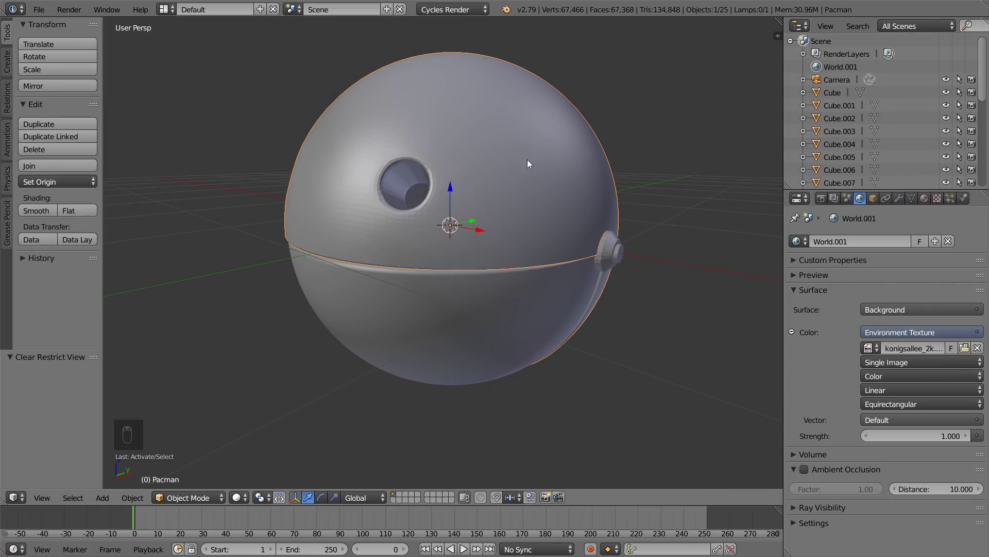
# - Add a new material to the sphere and begin typing its new name
pyautogui.click(925, 197)
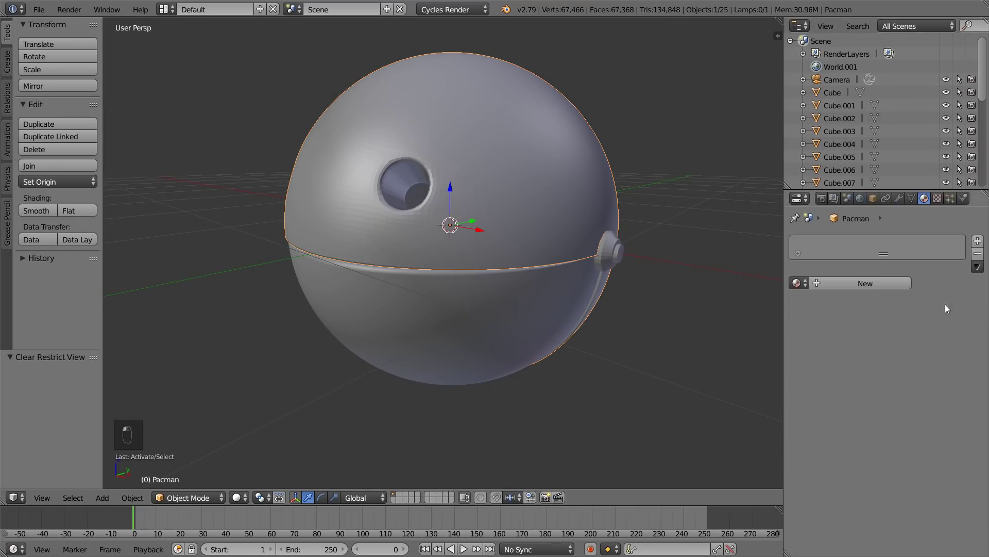
pyautogui.click(874, 284)
pyautogui.click(849, 281)
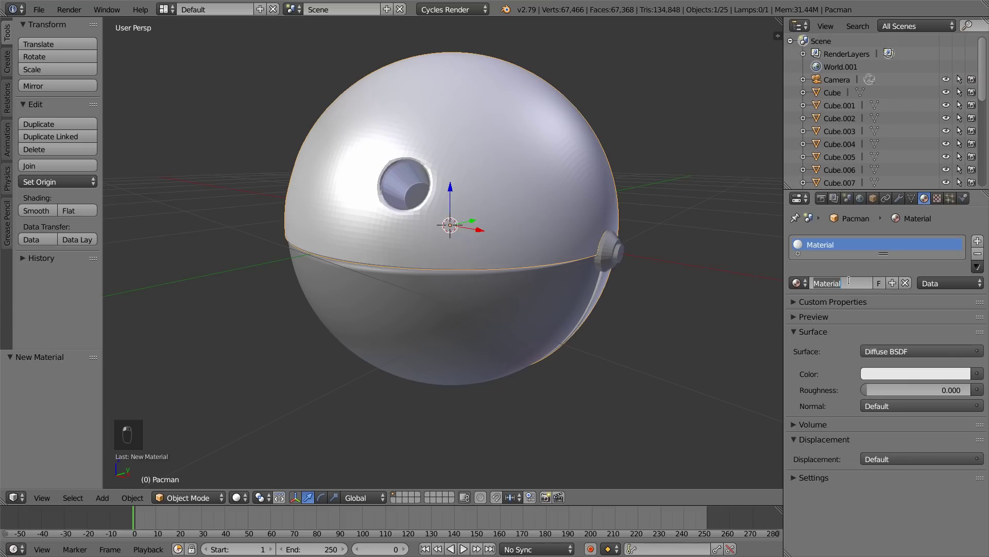
pyautogui.write('T')
# - Switch to the Compositing layout and insert a Mix Shader after the Diffuse BSDF
pyautogui.click(164, 9)
pyautogui.click(199, 60)
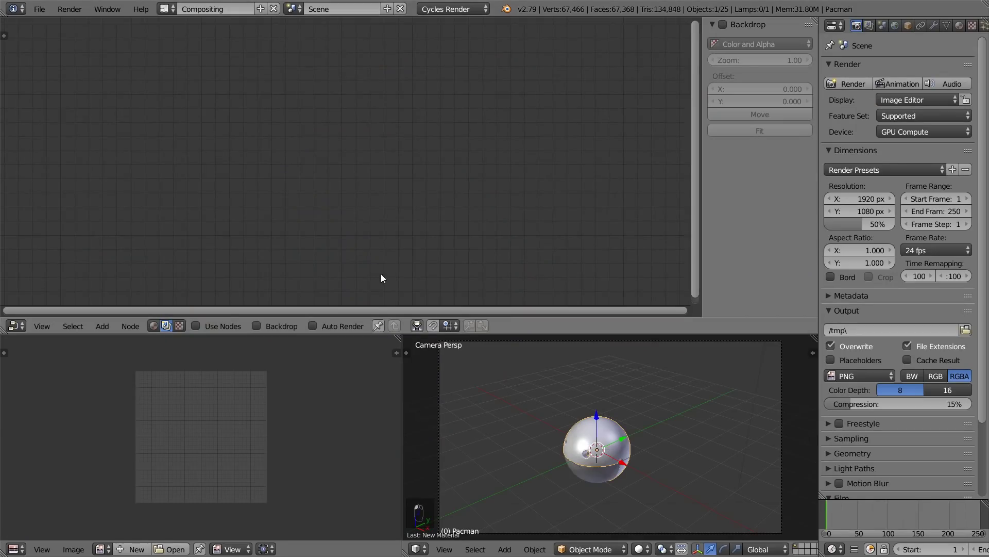
pyautogui.click(154, 326)
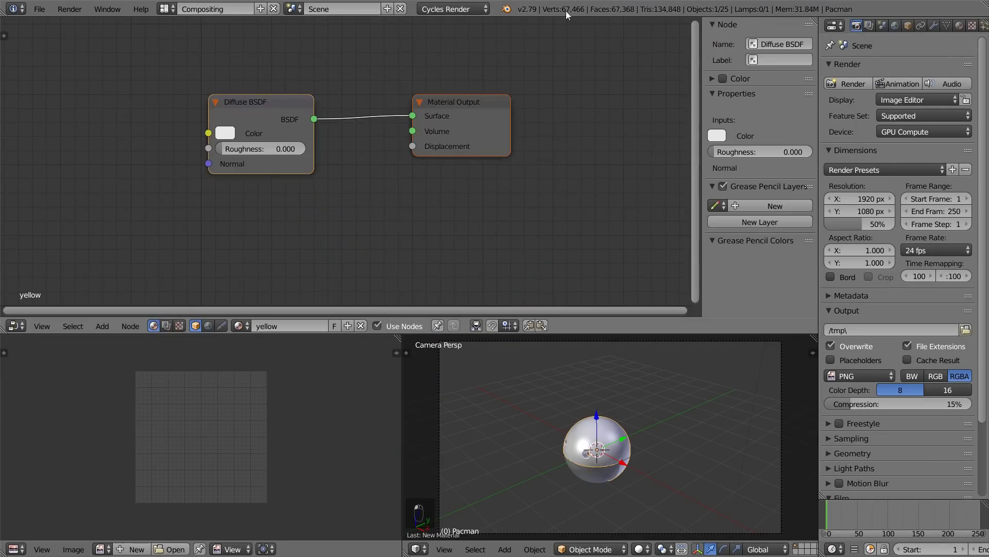
pyautogui.hotkey('shift', 'a')
pyautogui.moveTo(217, 229)
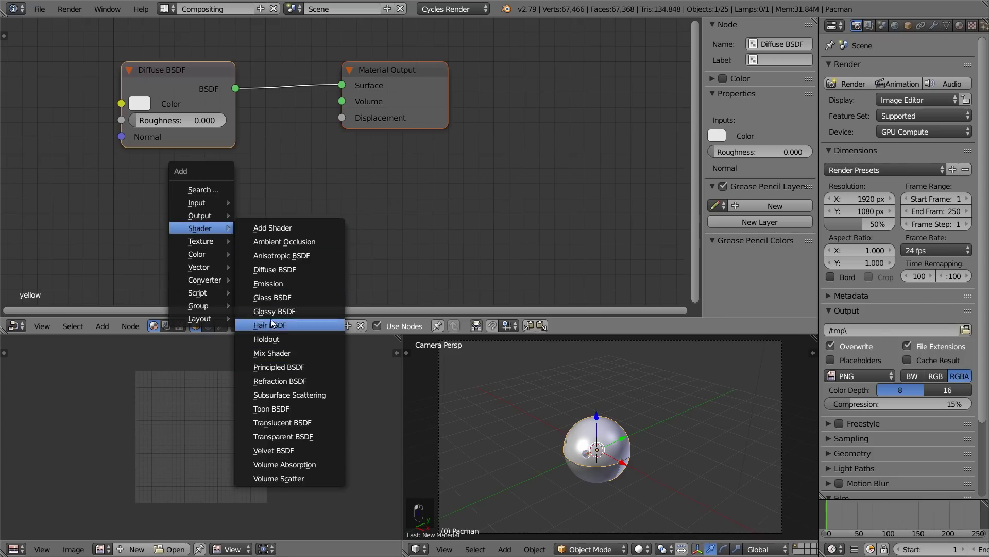
pyautogui.click(269, 352)
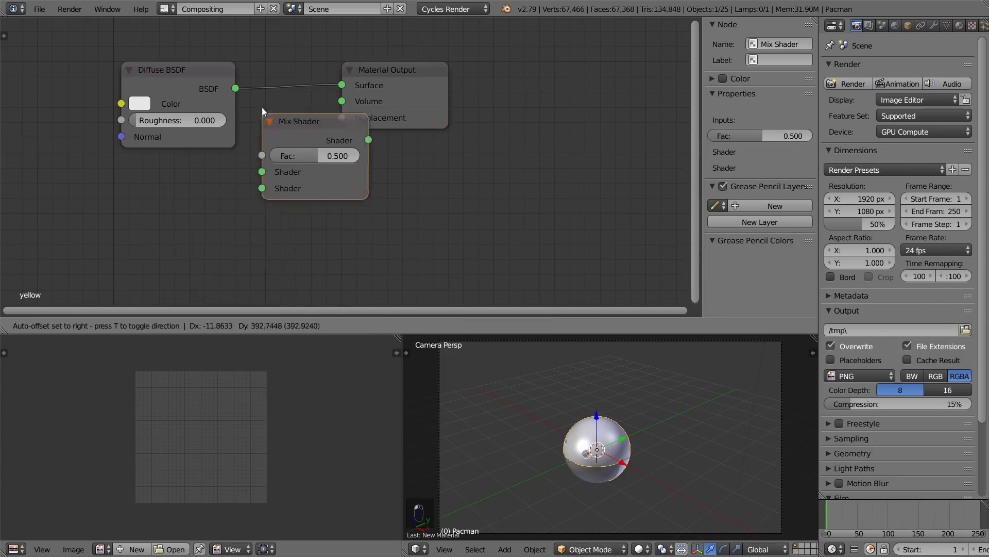
pyautogui.click(261, 28)
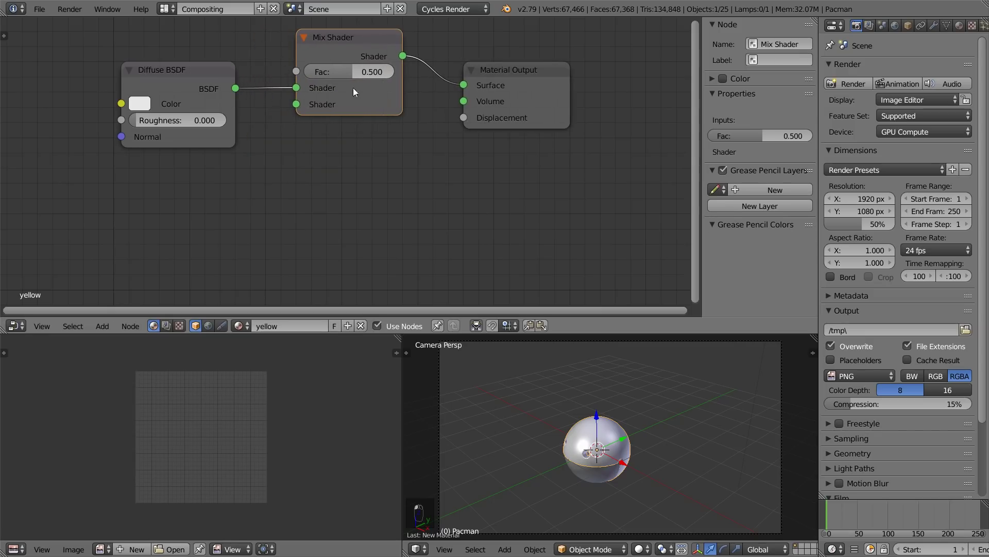
# - Add a Glossy BSDF below the Diffuse and connect it to the Mix Shader's second input
pyautogui.hotkey('shift', 'a')
pyautogui.moveTo(240, 139)
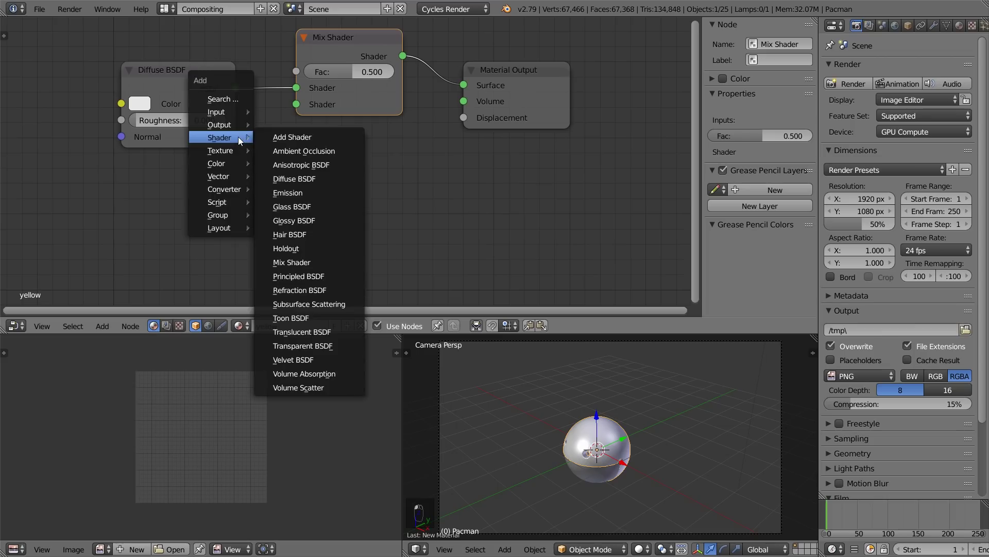
pyautogui.click(306, 222)
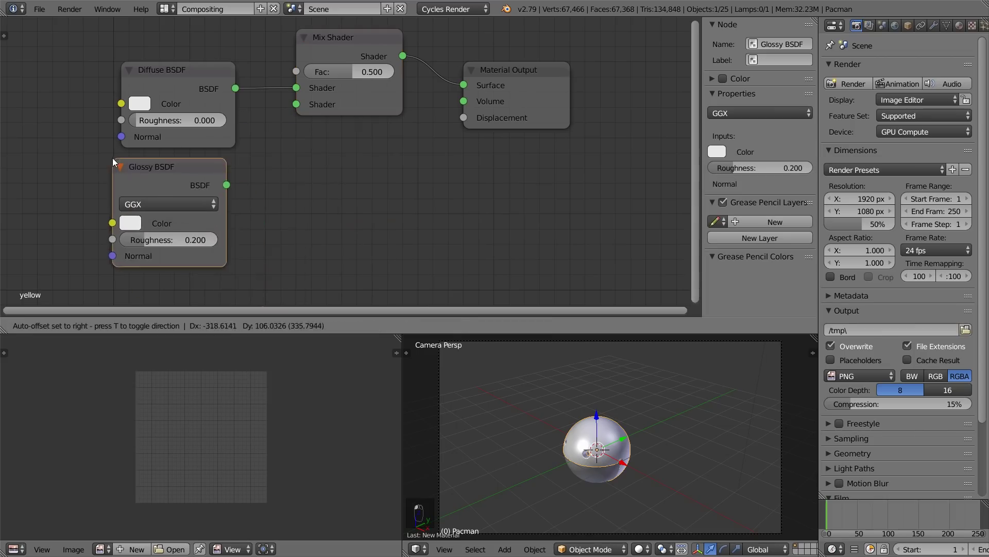
pyautogui.click(126, 170)
pyautogui.moveTo(242, 199); pyautogui.dragTo(296, 104)
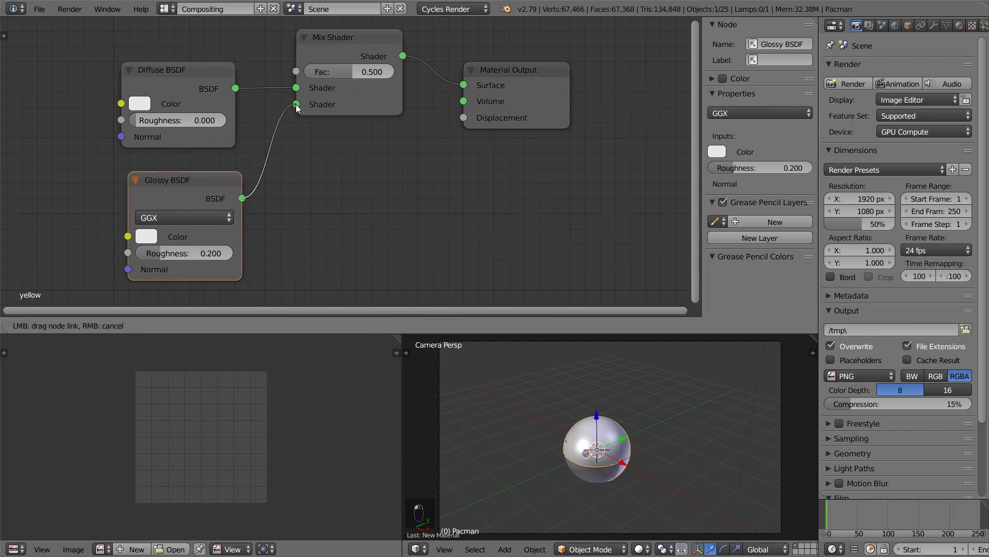
pyautogui.moveTo(324, 151); pyautogui.dragTo(322, 179, button='middle')
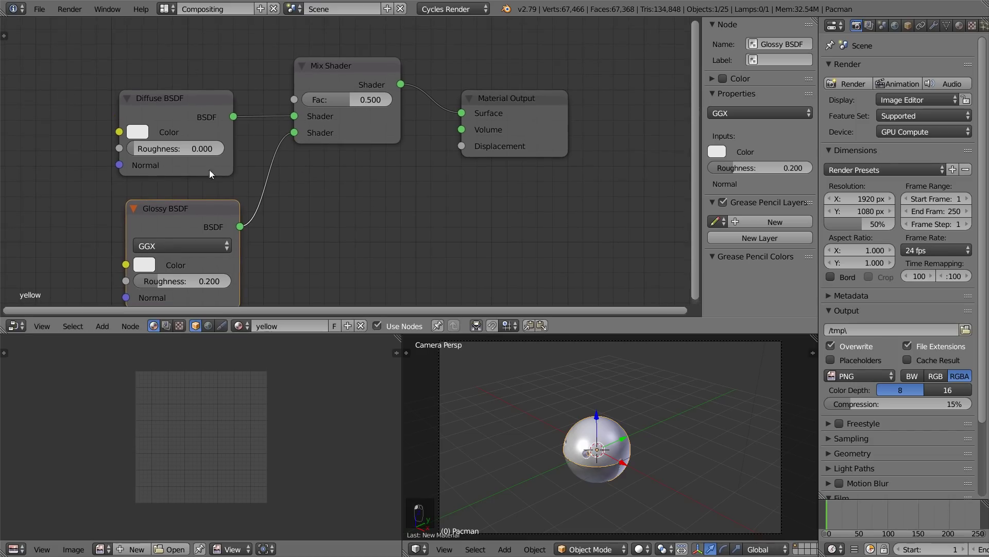
pyautogui.moveTo(188, 209); pyautogui.dragTo(184, 194)
pyautogui.moveTo(284, 148); pyautogui.dragTo(294, 195, button='middle')
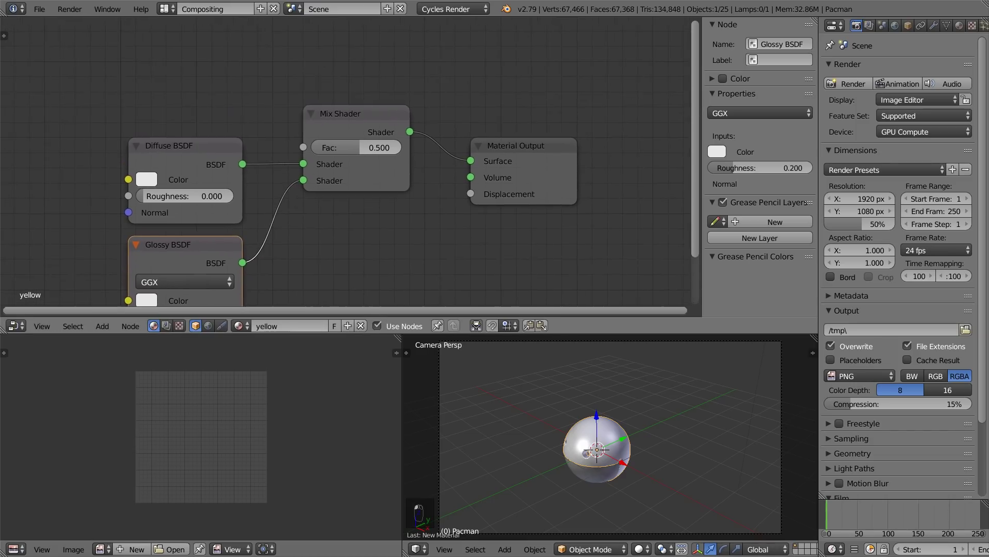
# - Add a Layer Weight node and feed its Facing output into the Mix Shader factor
pyautogui.hotkey('shift', 'a')
pyautogui.moveTo(281, 173)
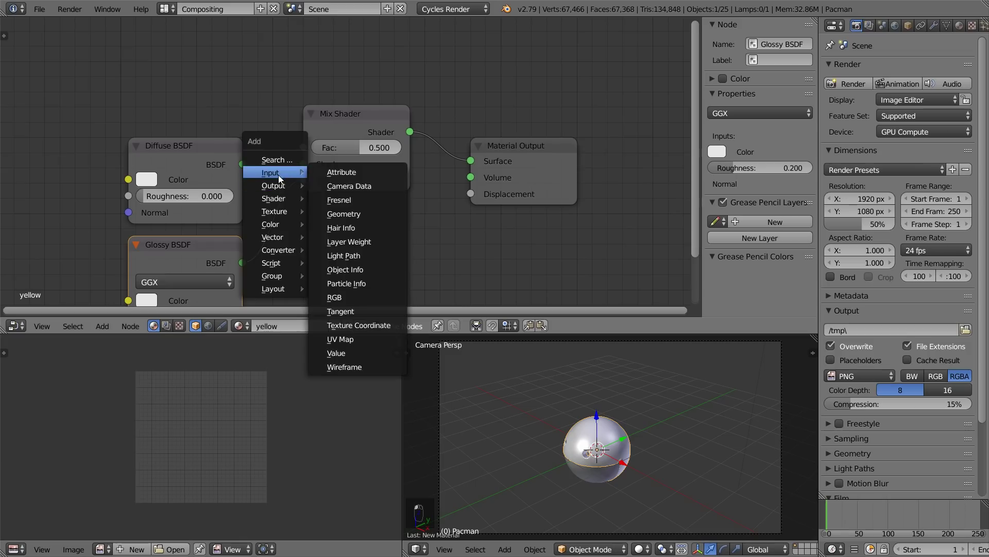
pyautogui.click(365, 242)
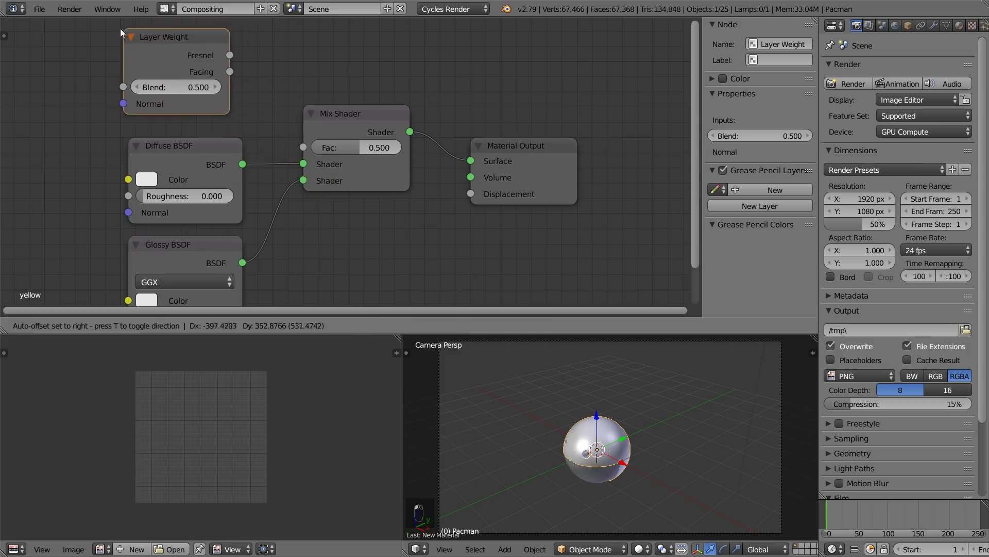
pyautogui.click(120, 29)
pyautogui.moveTo(225, 71); pyautogui.dragTo(303, 147)
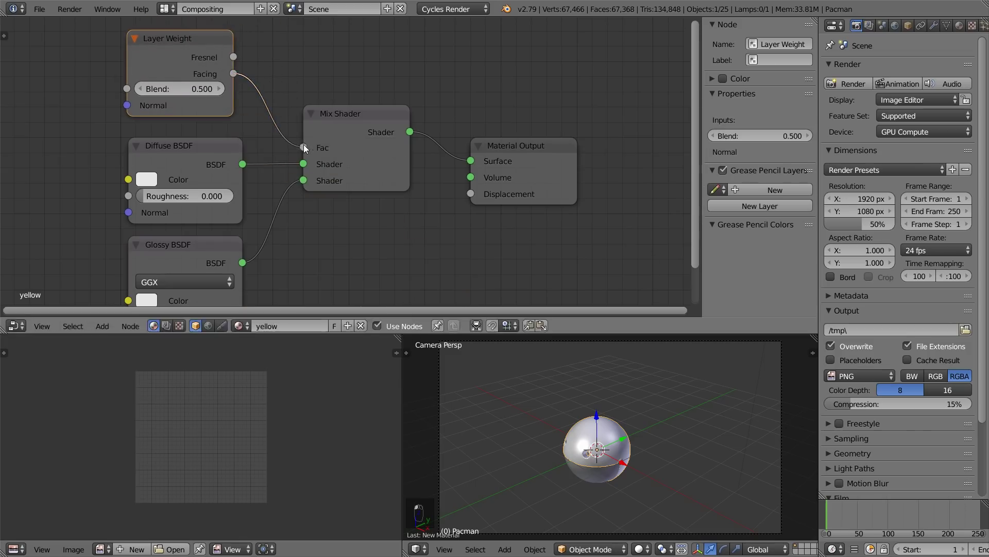
pyautogui.moveTo(348, 212); pyautogui.dragTo(384, 182, button='middle')
# - Switch the 3D viewport to Rendered shading for a live preview
pyautogui.moveTo(310, 266); pyautogui.dragTo(315, 249, button='middle')
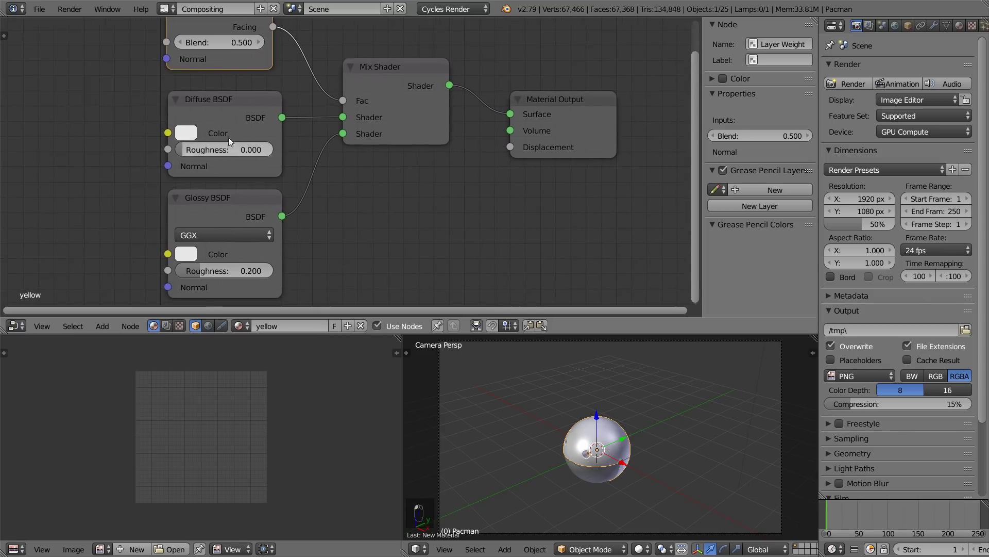
pyautogui.click(639, 548)
pyautogui.click(651, 466)
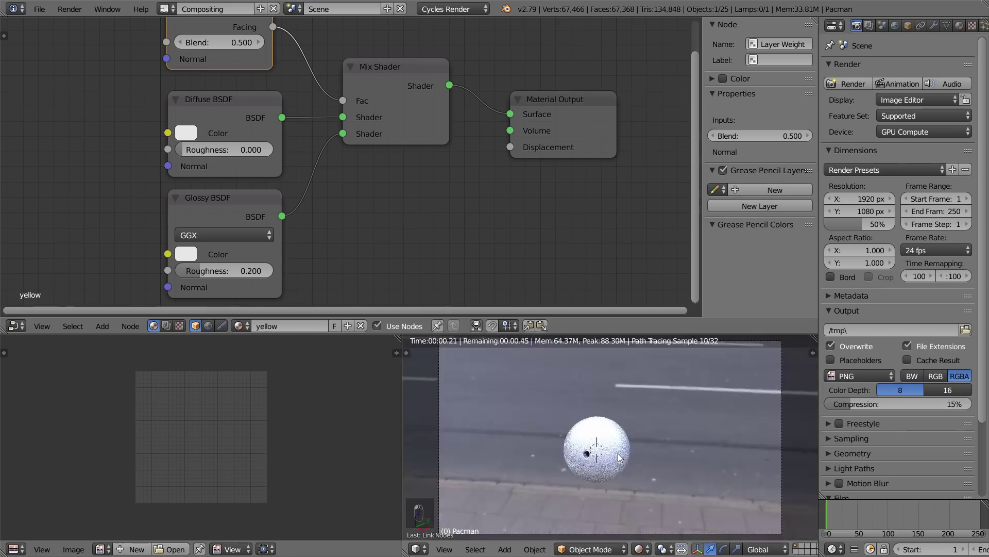
pyautogui.scroll(1, 619, 458)
pyautogui.scroll(1, 650, 443)
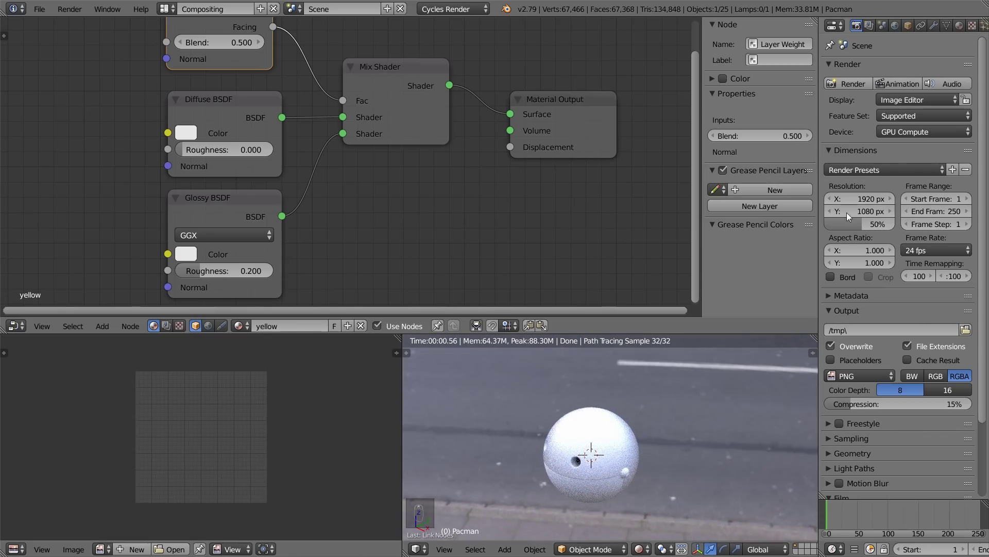
pyautogui.scroll(-3, 871, 462)
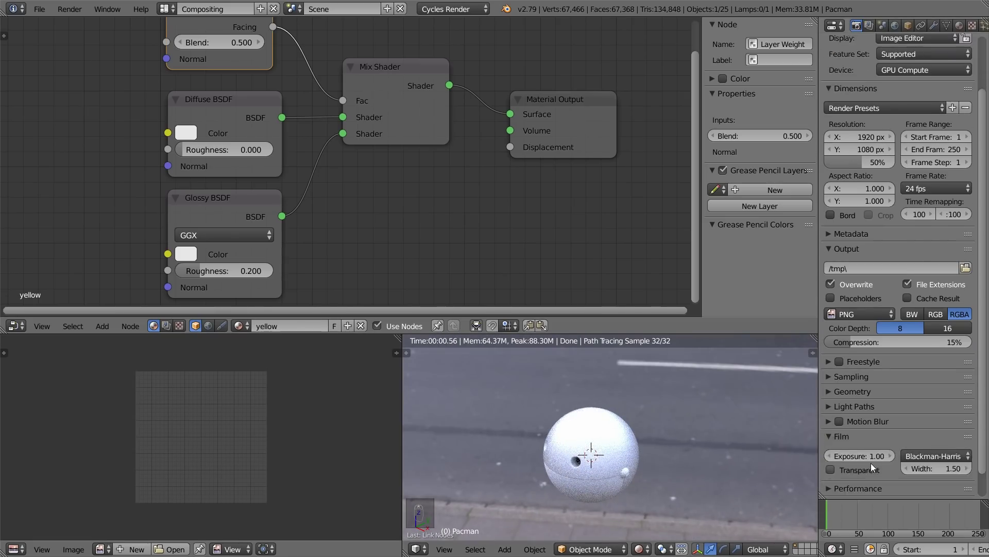
pyautogui.scroll(-2, 871, 458)
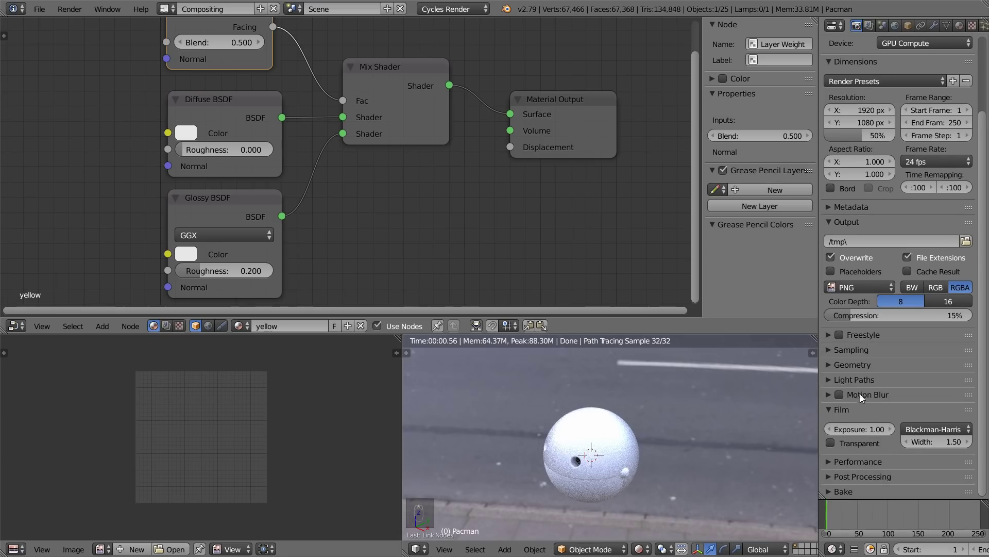
# - Enable Film Transparent in the Render properties
pyautogui.click(830, 443)
pyautogui.scroll(-4, 688, 438)
pyautogui.scroll(3, 613, 464)
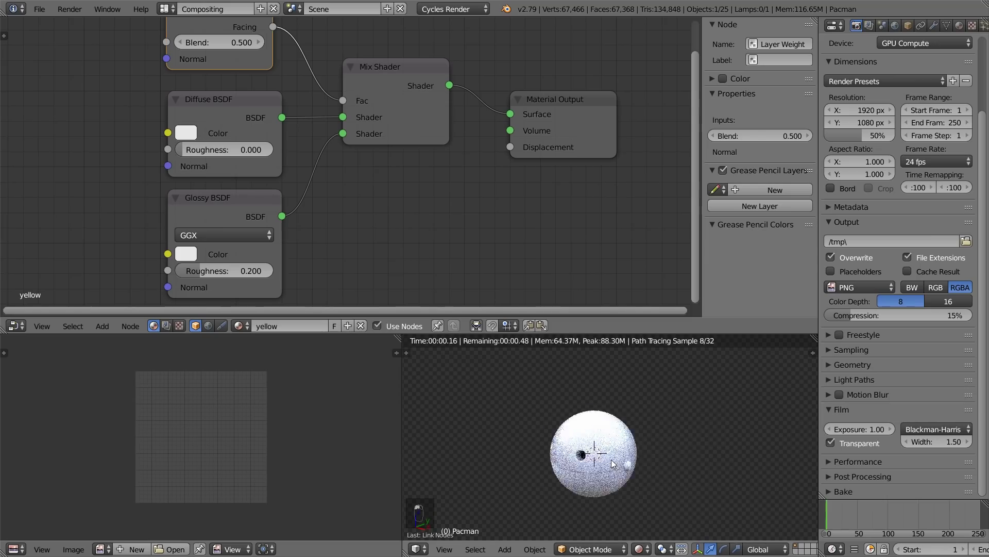
pyautogui.scroll(3, 618, 459)
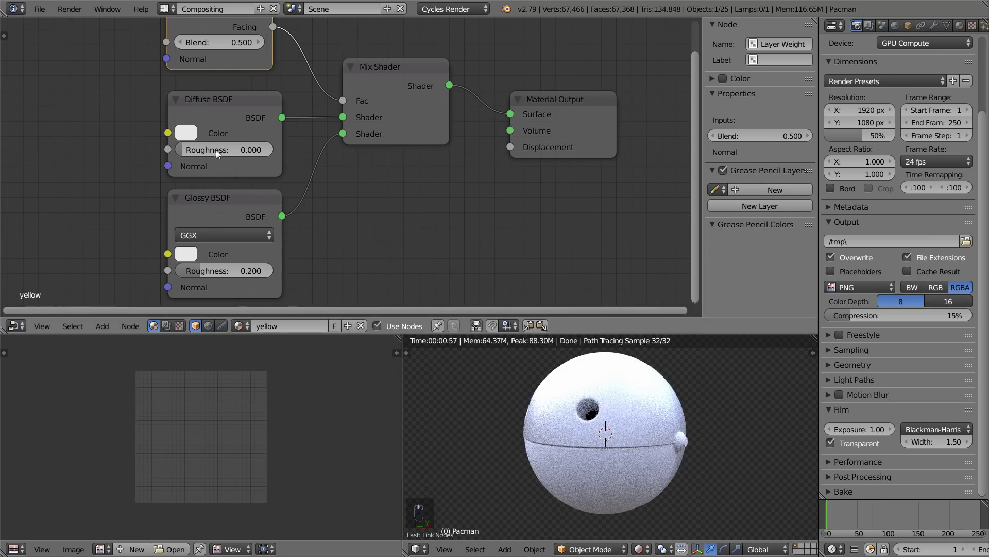
# - Set the Diffuse BSDF colour to orange-yellow on the colour wheel
pyautogui.click(187, 135)
pyautogui.moveTo(220, 227); pyautogui.dragTo(204, 242)
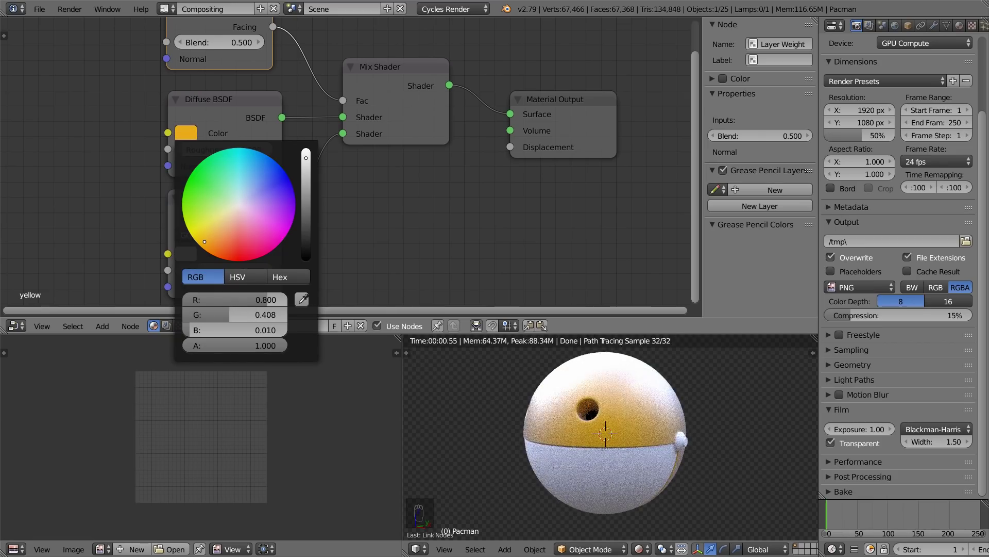
pyautogui.moveTo(204, 241); pyautogui.dragTo(202, 241)
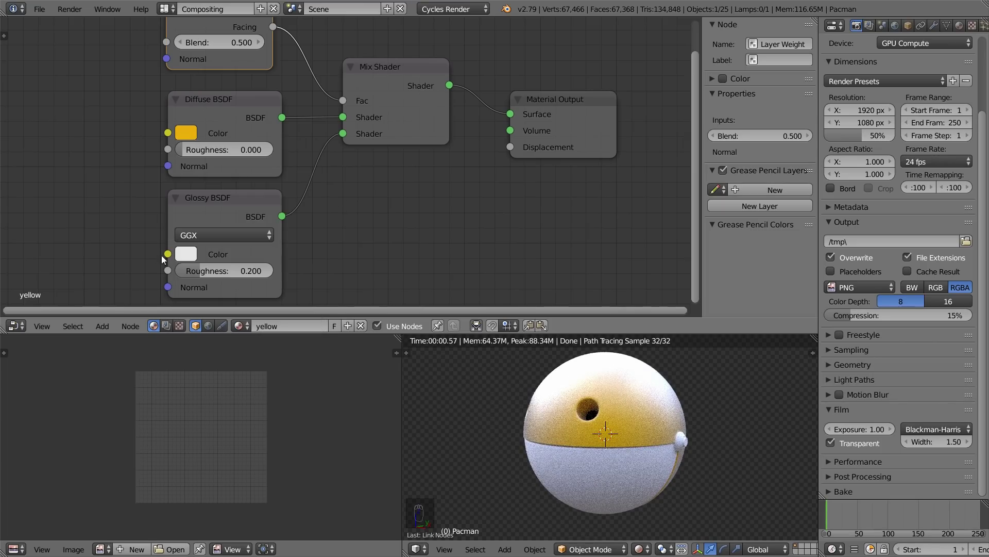
# - Set Glossy Roughness to 0.02 and Layer Weight Blend to 0.15
pyautogui.click(255, 272)
pyautogui.write('0.02')
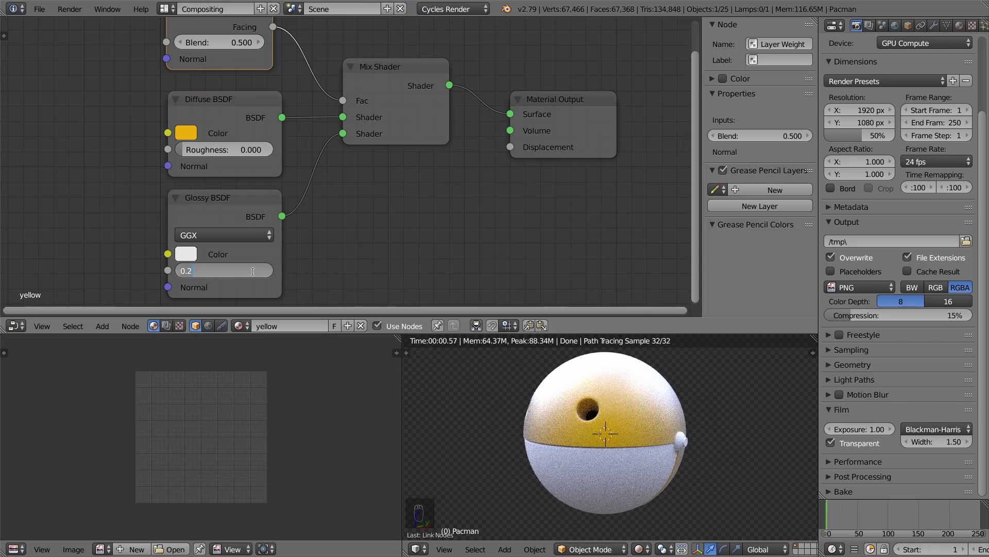
pyautogui.press('Return')
pyautogui.click(242, 43)
pyautogui.press('BackSpace')
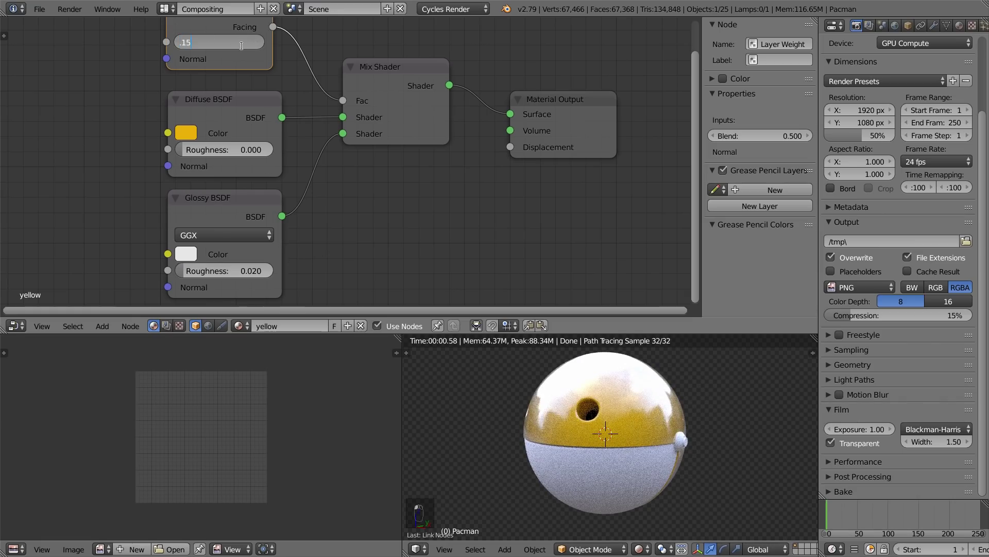
pyautogui.write('.15')
pyautogui.press('Return')
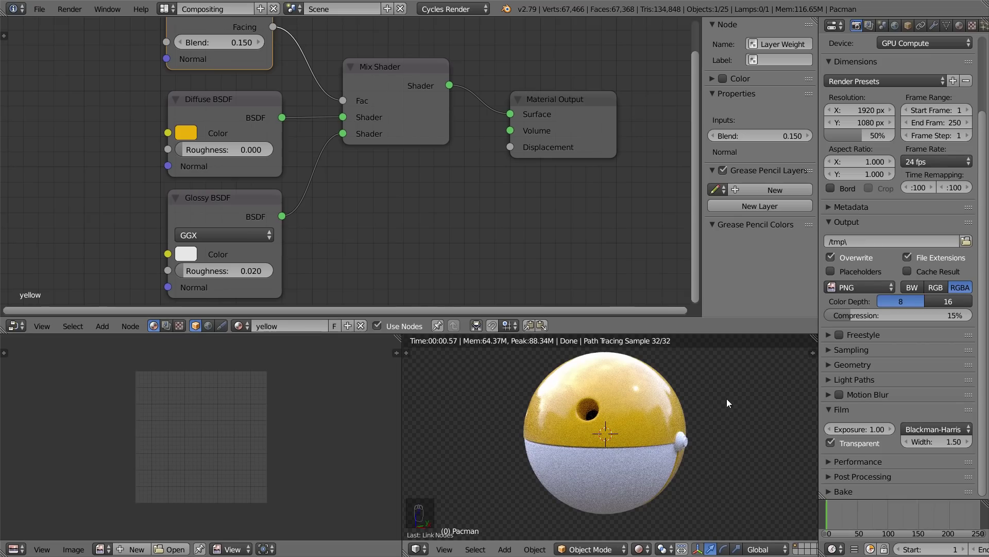
pyautogui.moveTo(726, 398)
pyautogui.mouseDown(button='middle')
pyautogui.moveTo(704, 400)
pyautogui.moveTo(717, 402)
pyautogui.mouseUp(button='middle')
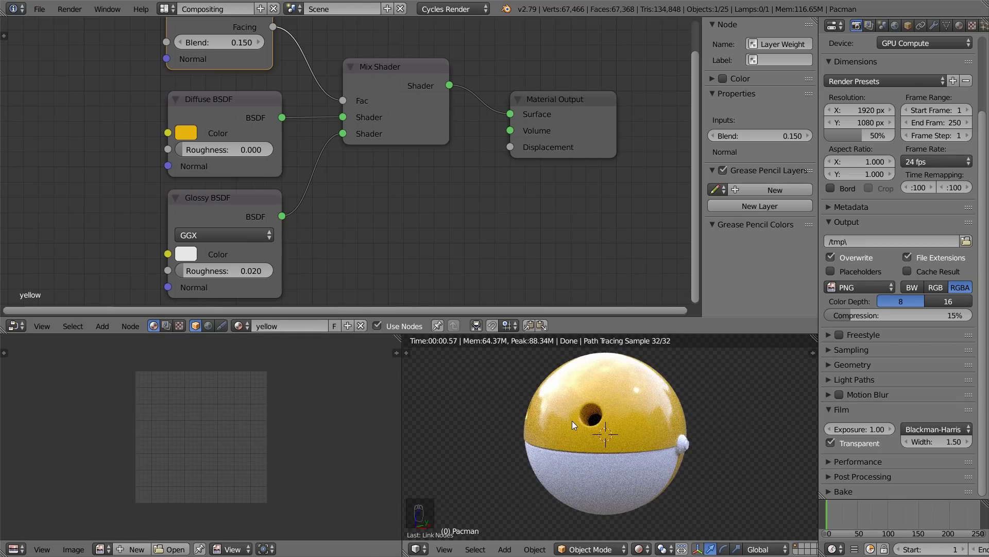
# - Select the Jaw object and assign it the existing yellow material
pyautogui.rightClick(630, 474)
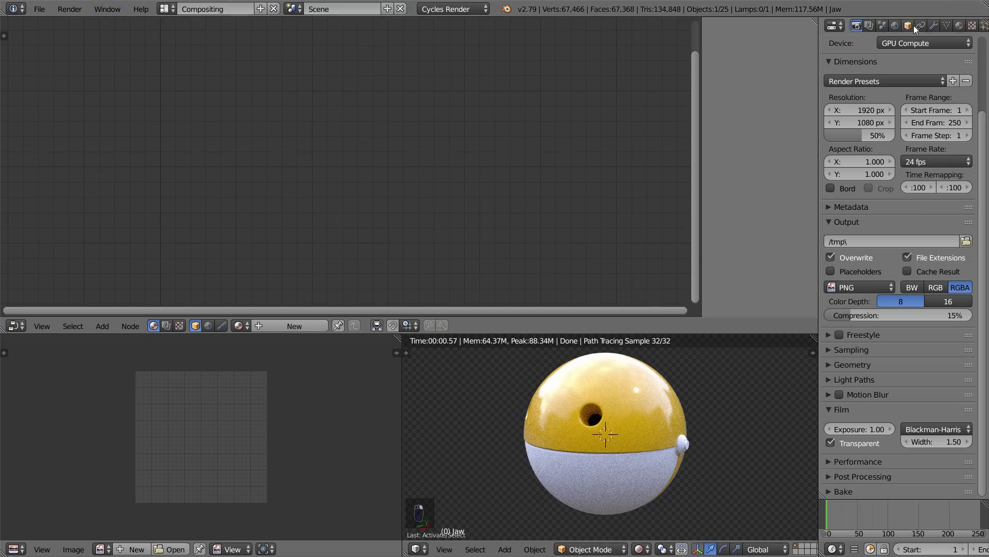
pyautogui.click(959, 27)
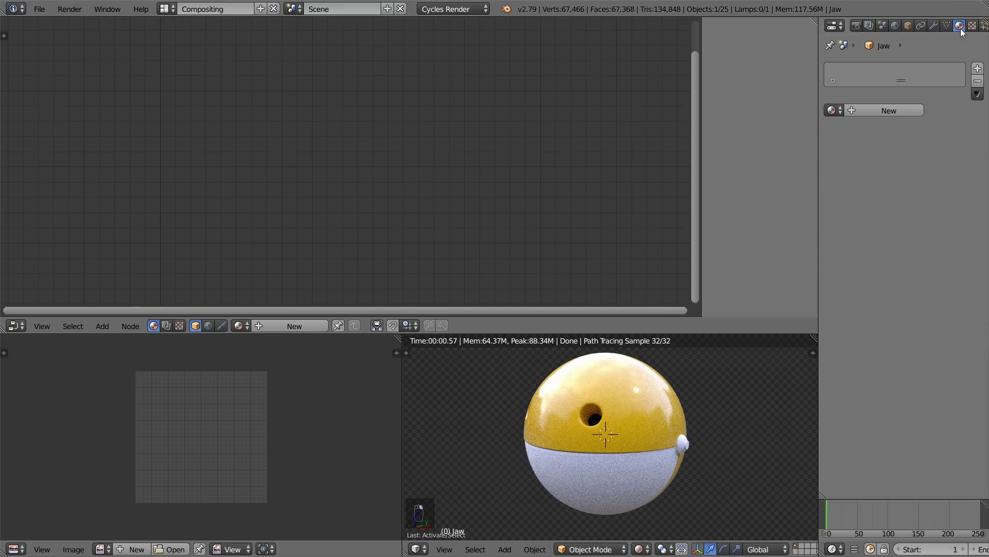
pyautogui.click(841, 113)
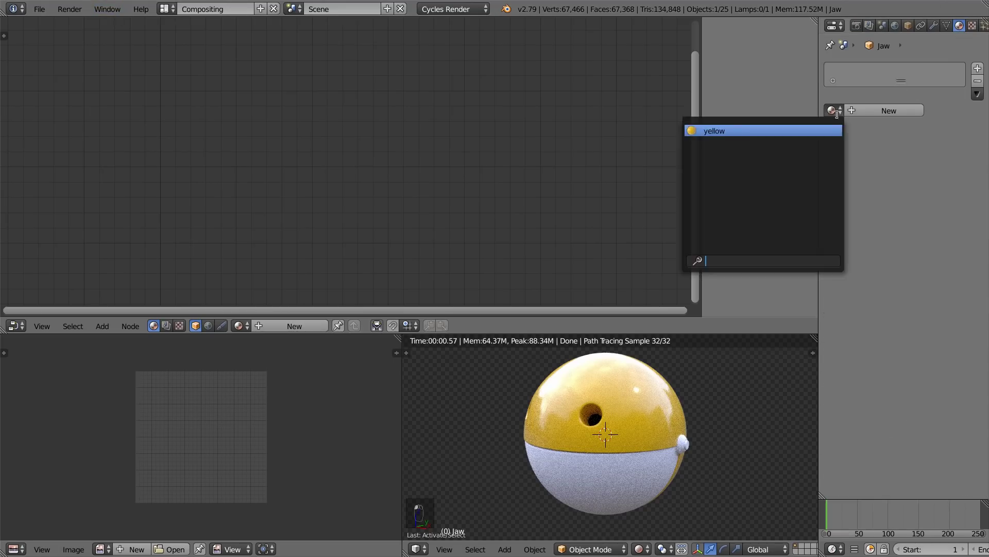
pyautogui.click(716, 131)
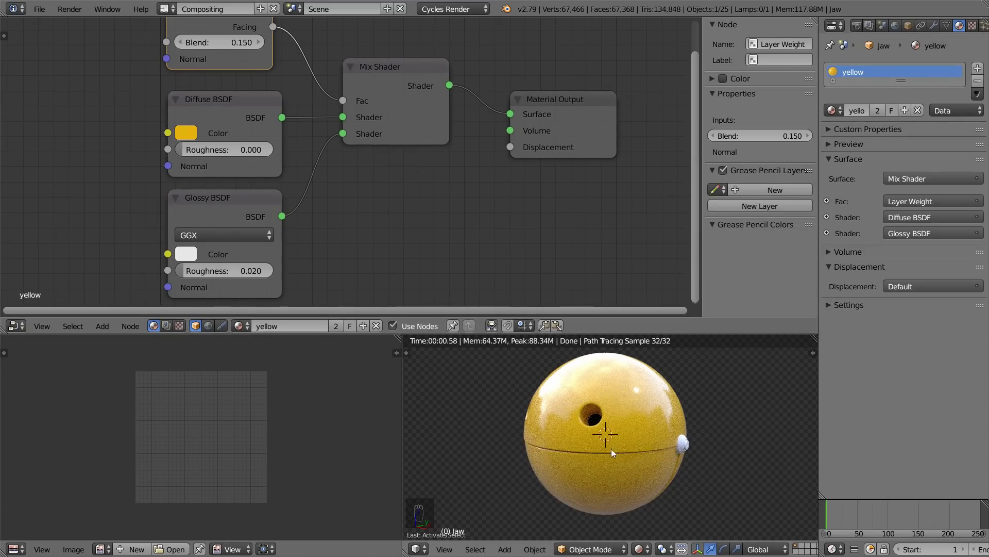
pyautogui.moveTo(737, 444); pyautogui.dragTo(658, 437, button='middle')
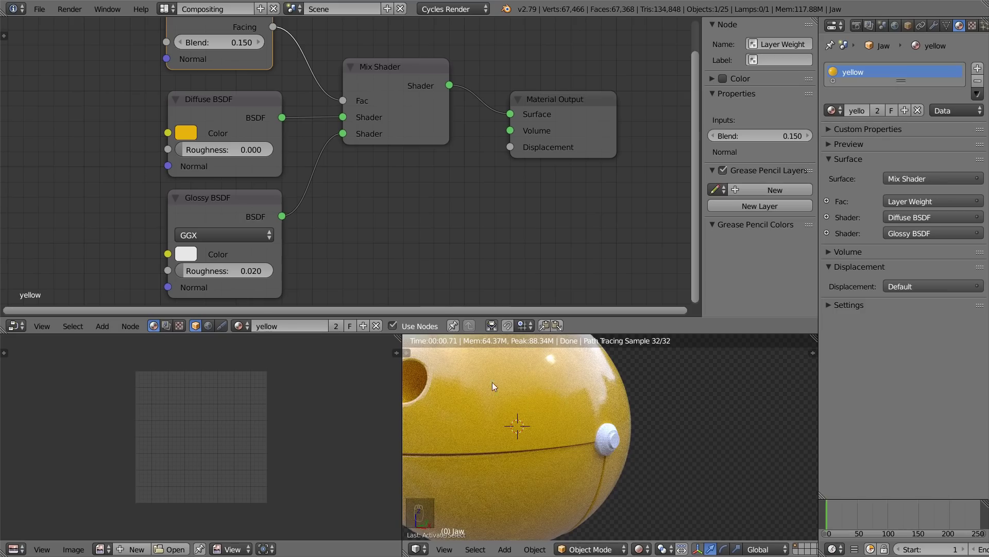
pyautogui.rightClick(523, 388)
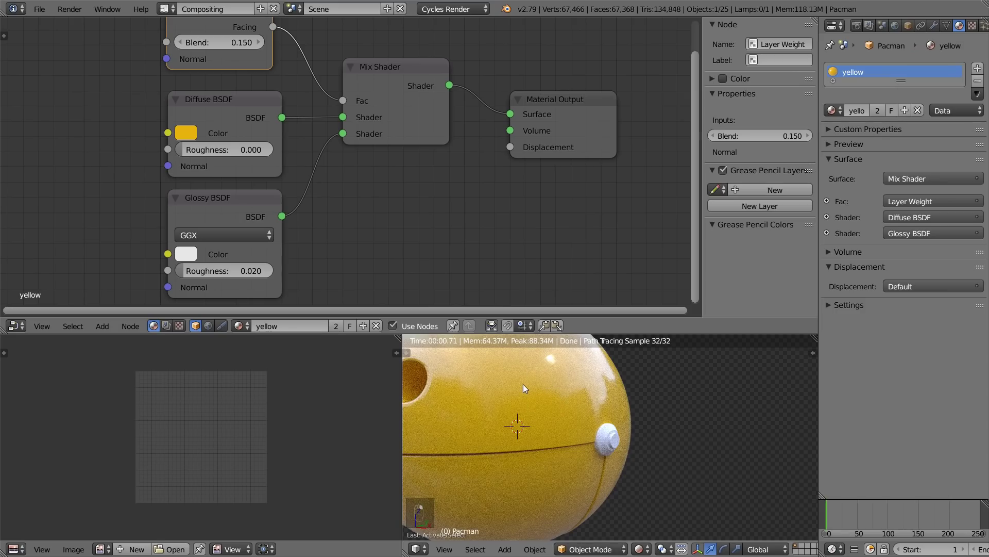
# - Hide the Pacman sphere and orbit to the bowl's cylindrical end
pyautogui.press('h')
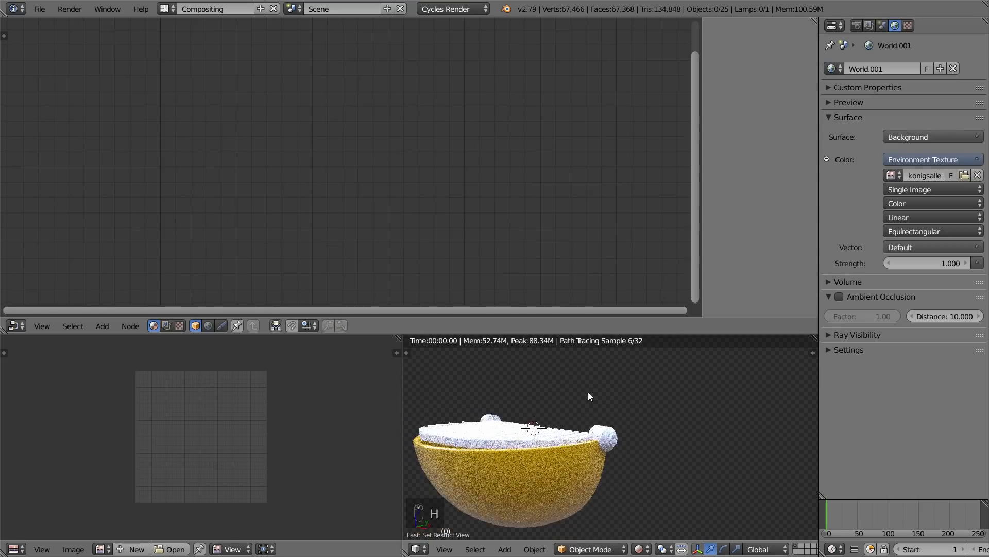
pyautogui.moveTo(633, 389); pyautogui.dragTo(648, 420, button='middle')
pyautogui.scroll(4, 648, 420)
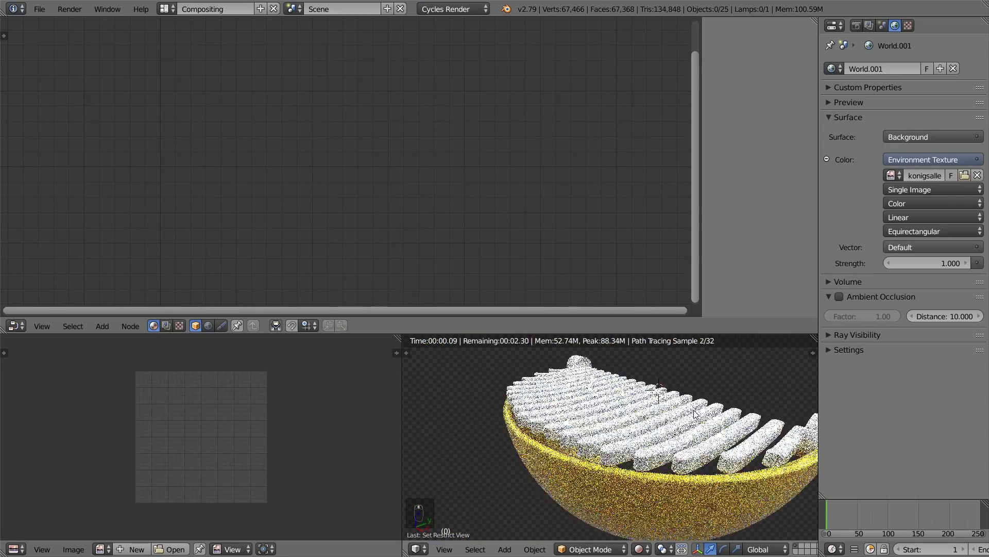
pyautogui.moveTo(707, 409); pyautogui.dragTo(661, 472, button='middle')
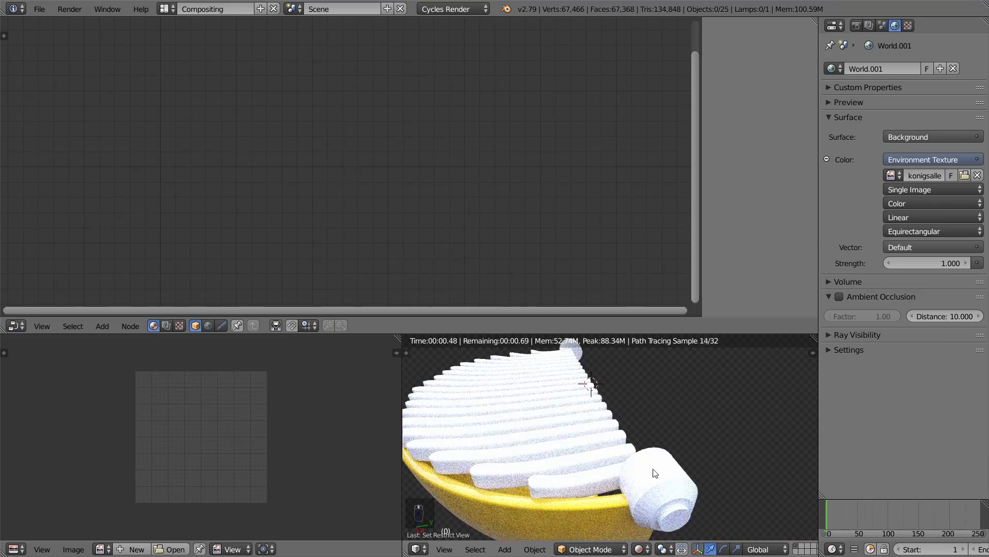
# - Give Cube.006 the yellow material, duplicate it, and start renaming the copy Steel
pyautogui.rightClick(601, 483)
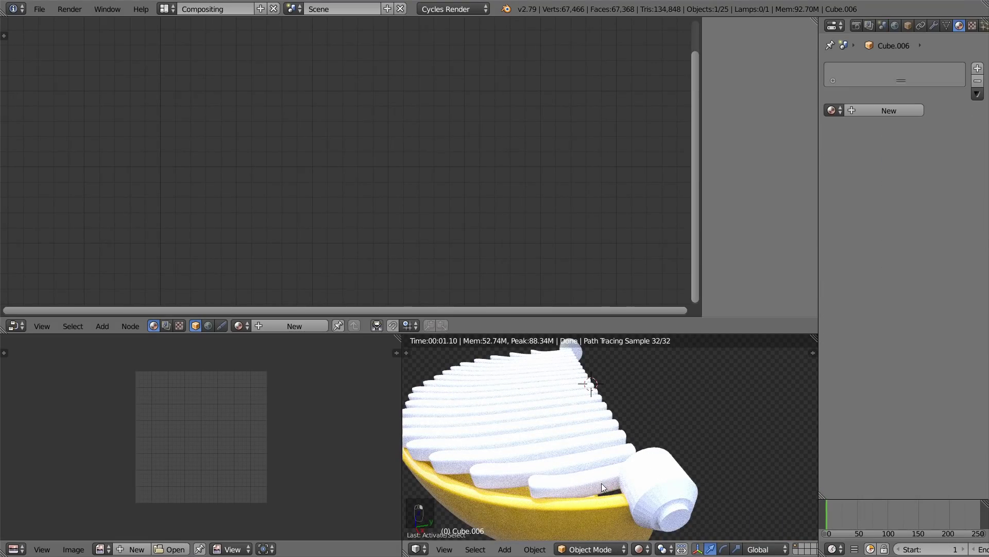
pyautogui.click(841, 112)
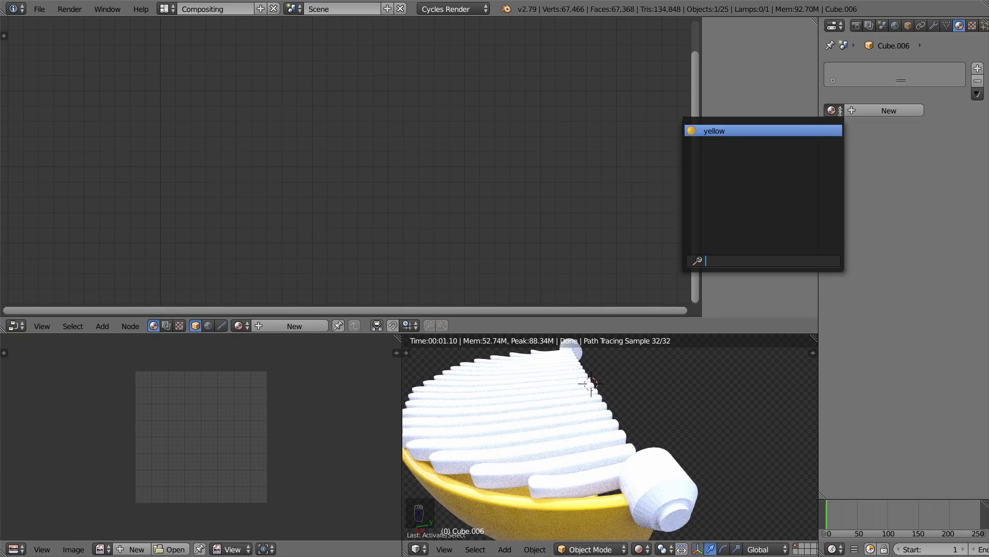
pyautogui.click(715, 130)
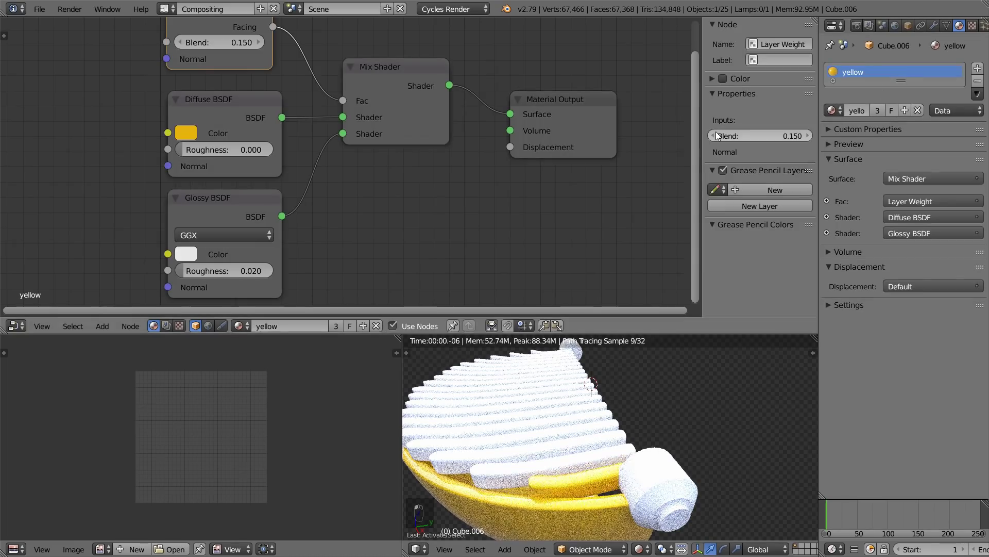
pyautogui.click(904, 110)
pyautogui.doubleClick(882, 110)
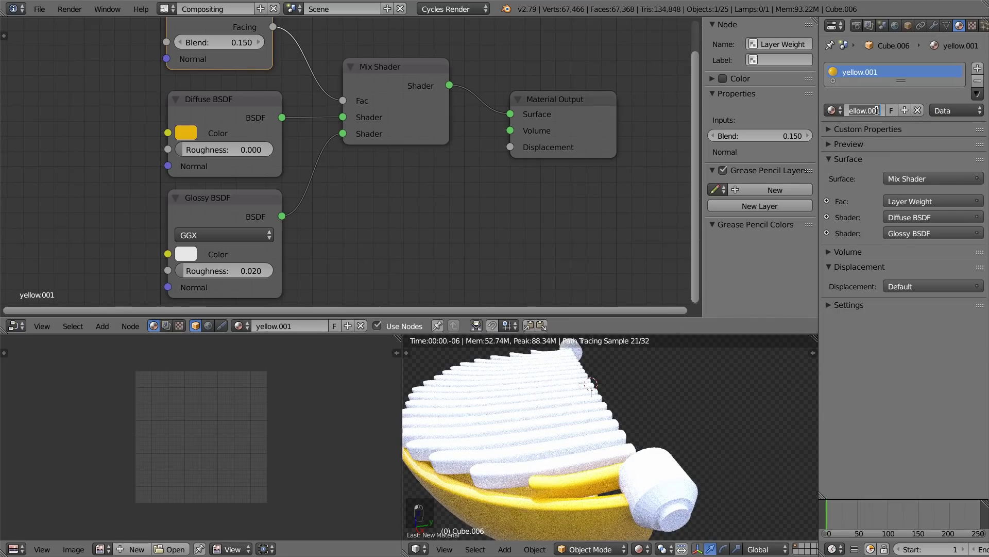
pyautogui.write('Steel')
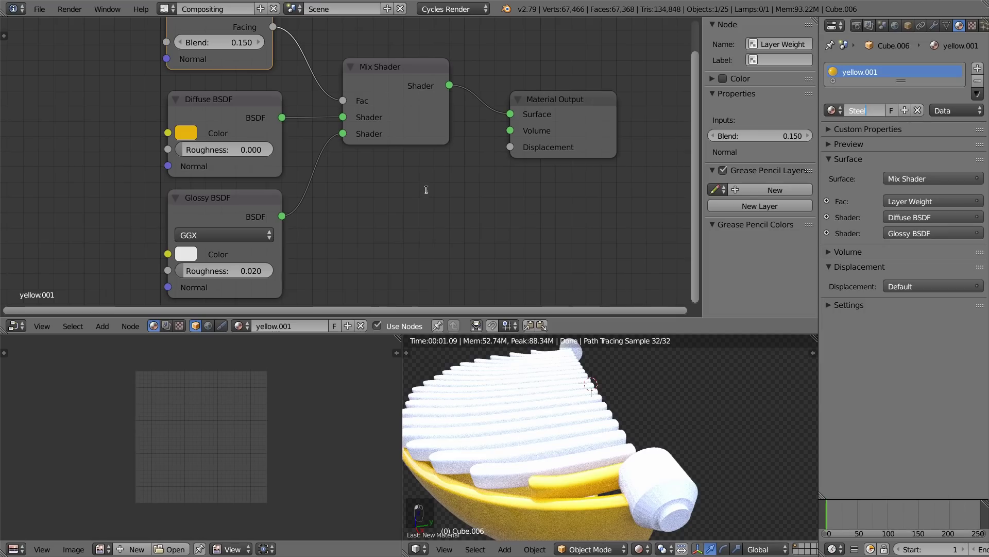
# - Confirm the name Steel and replace the Diffuse BSDF with a duplicated Glossy BSDF
pyautogui.press('Return')
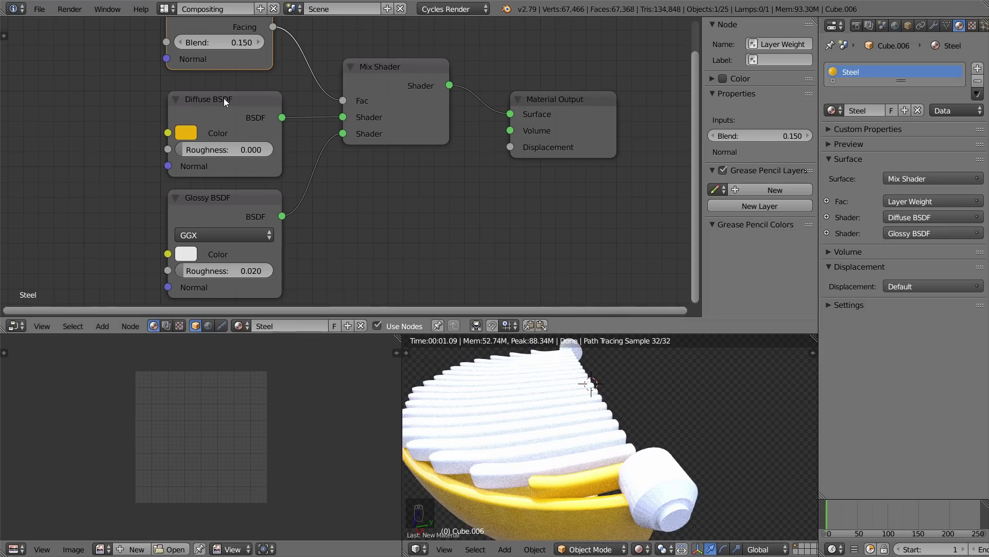
pyautogui.click(217, 102)
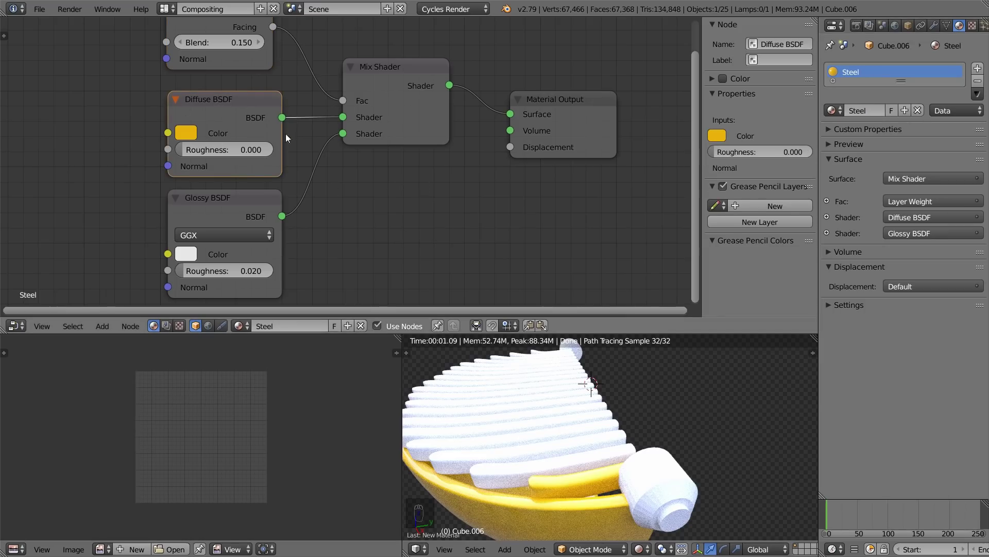
pyautogui.press('x')
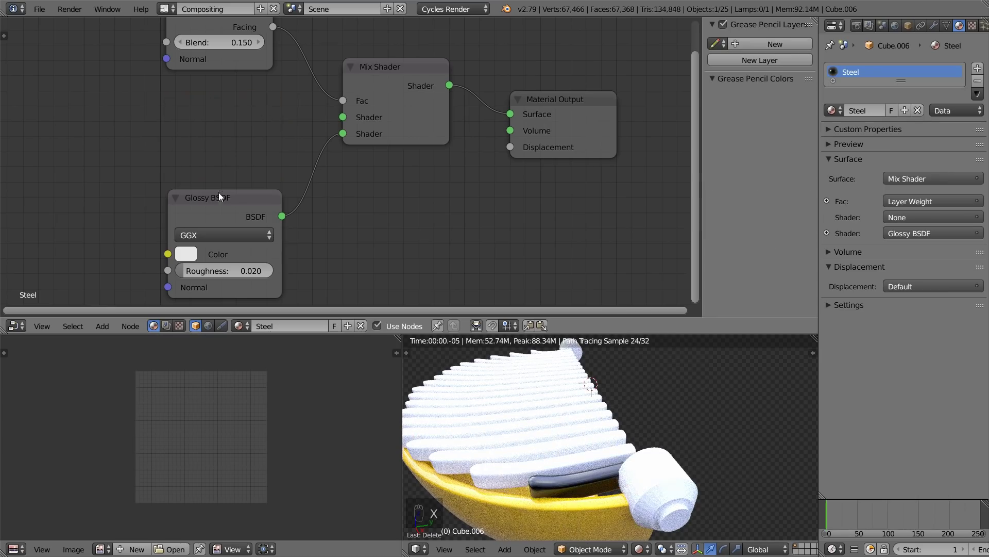
pyautogui.click(220, 196)
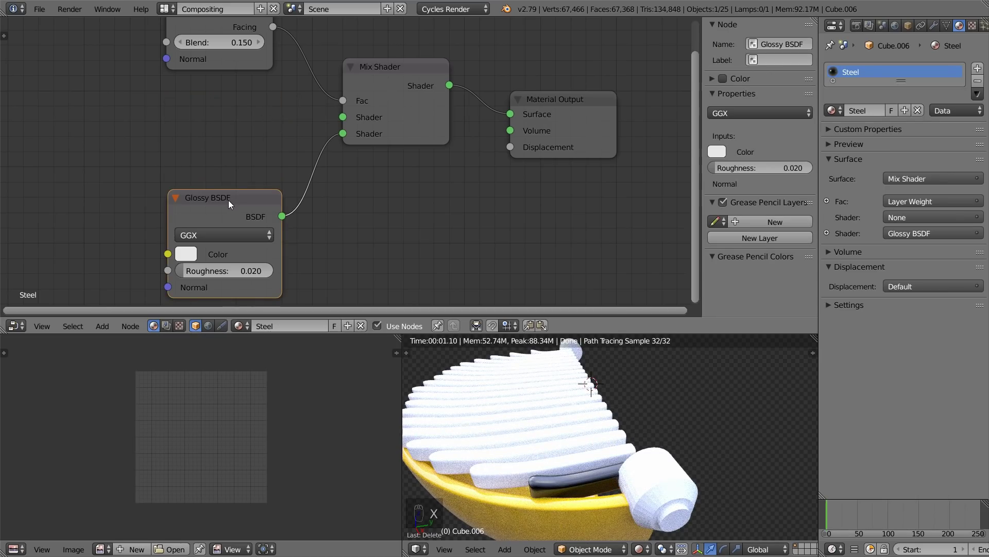
pyautogui.hotkey('shift', 'd')
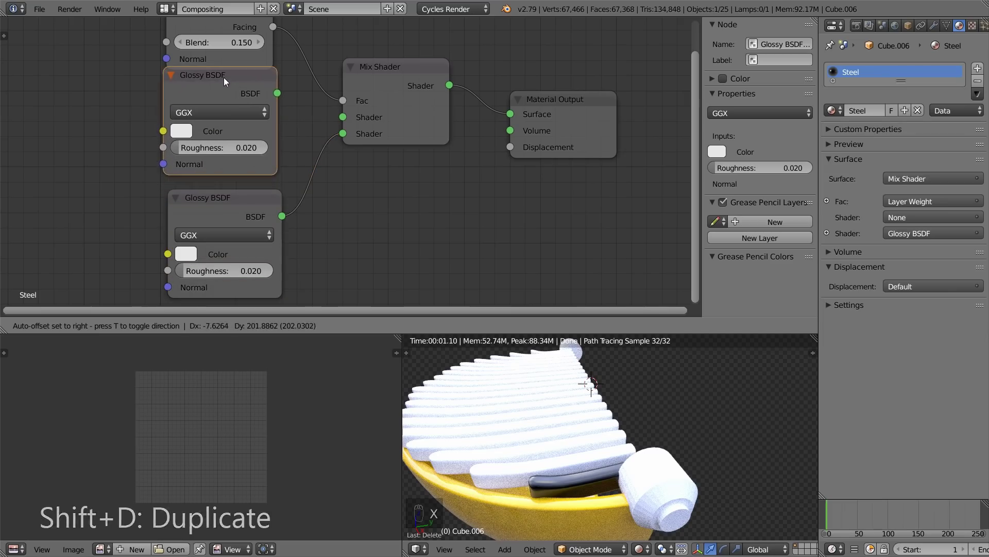
pyautogui.click(228, 86)
pyautogui.moveTo(282, 103); pyautogui.dragTo(288, 102)
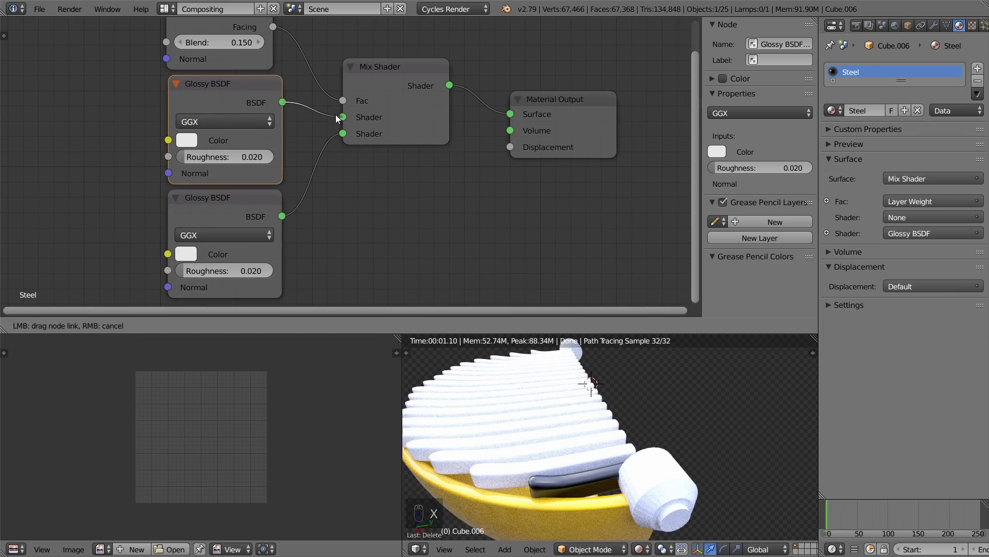
pyautogui.moveTo(344, 119); pyautogui.dragTo(343, 117)
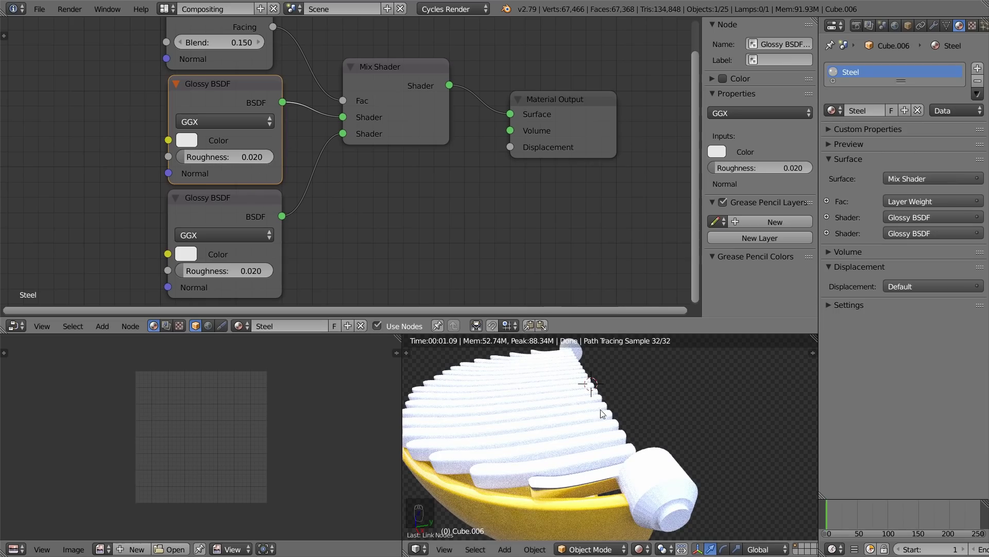
# - Raise the Layer Weight Blend to 0.3
pyautogui.moveTo(594, 511); pyautogui.dragTo(601, 485, button='middle')
pyautogui.scroll(3, 617, 457)
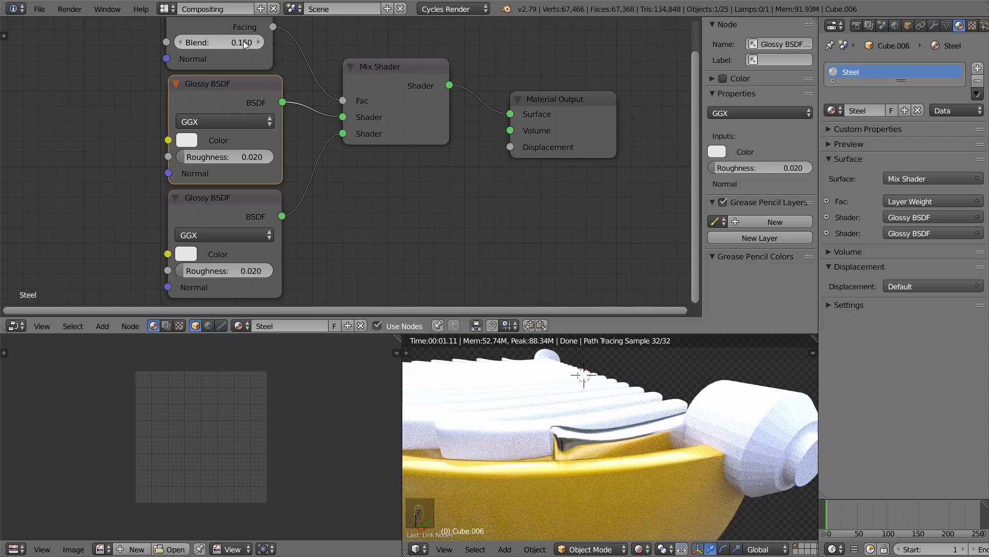
pyautogui.click(244, 43)
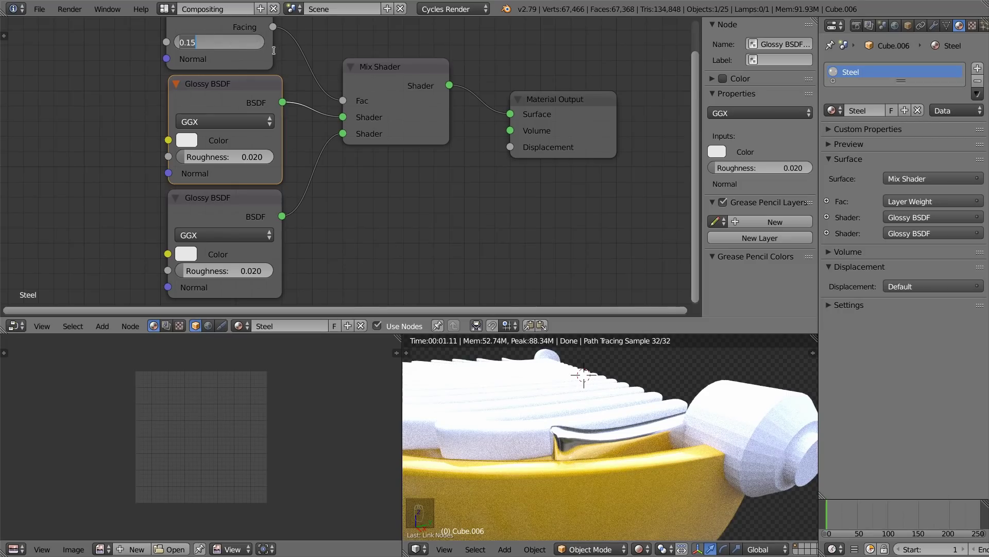
pyautogui.write('0.3')
pyautogui.press('Return')
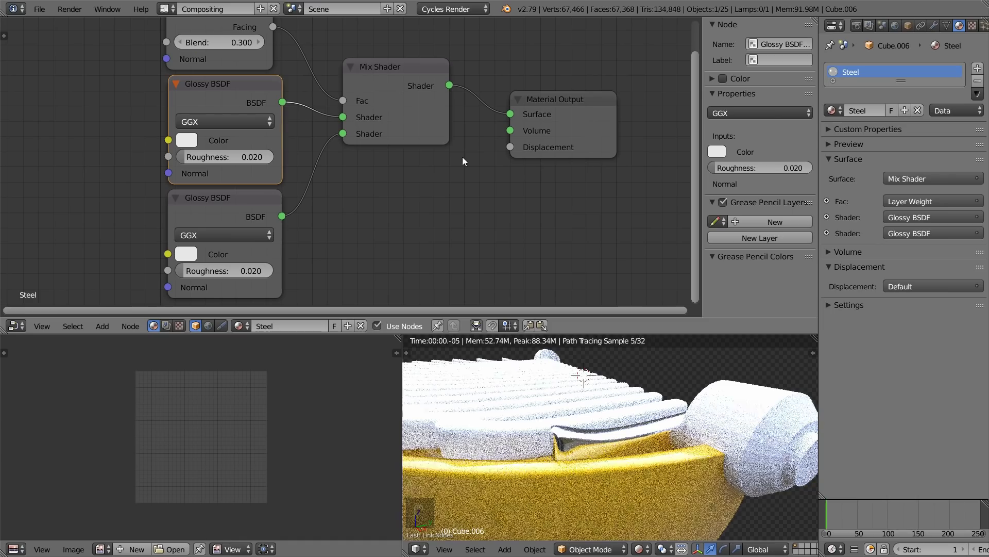
pyautogui.press('Home')
pyautogui.scroll(-5, 650, 423)
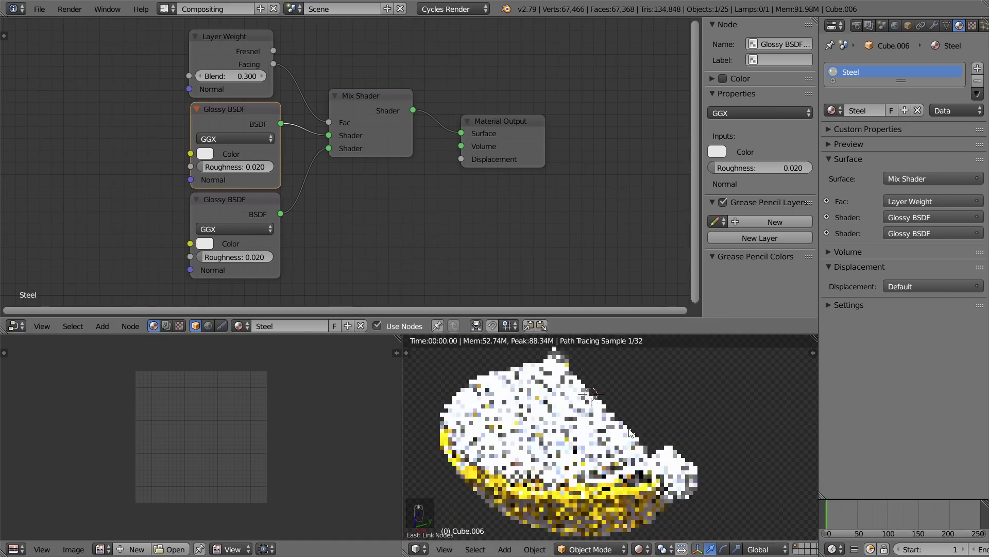
pyautogui.scroll(3, 653, 466)
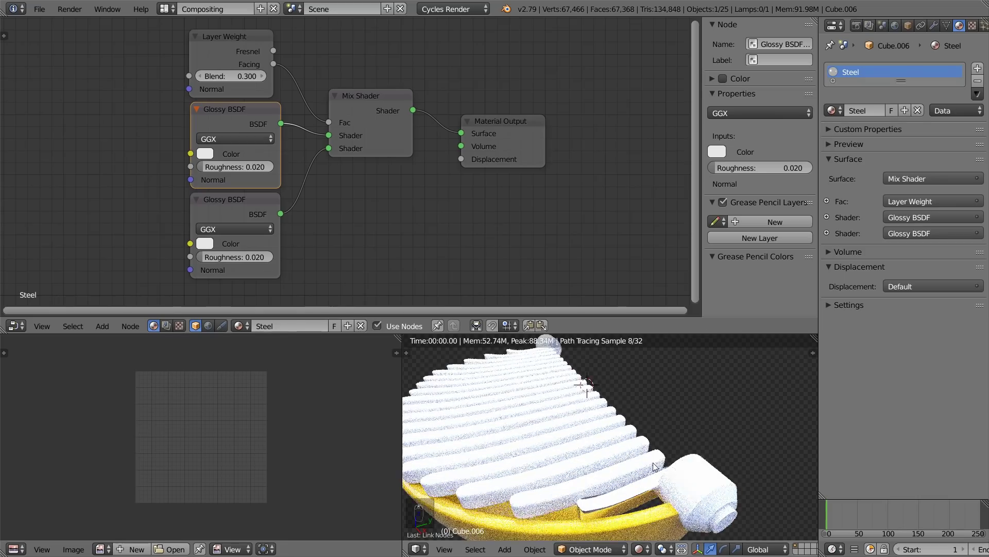
# - Switch to the Default screen layout and view the bowl from above
pyautogui.click(643, 550)
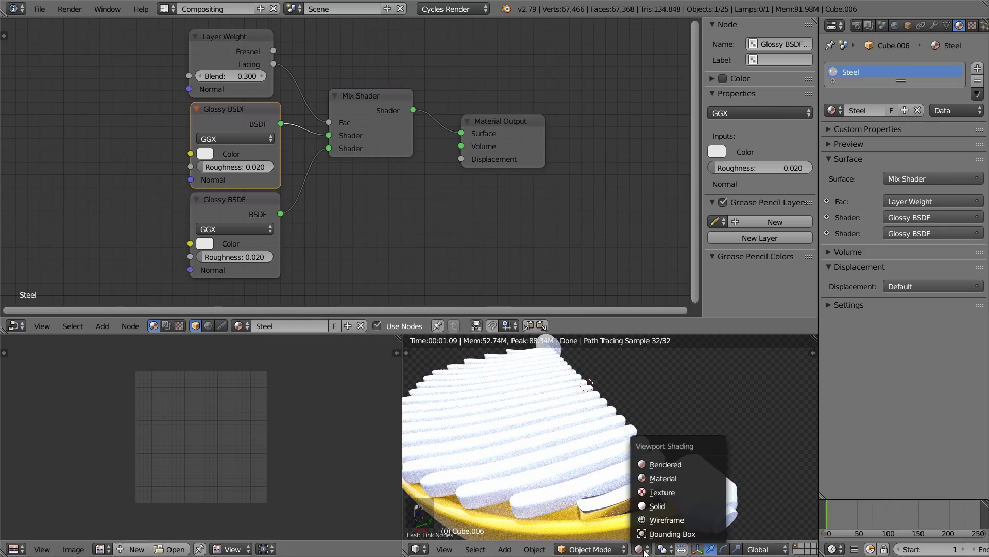
pyautogui.click(164, 8)
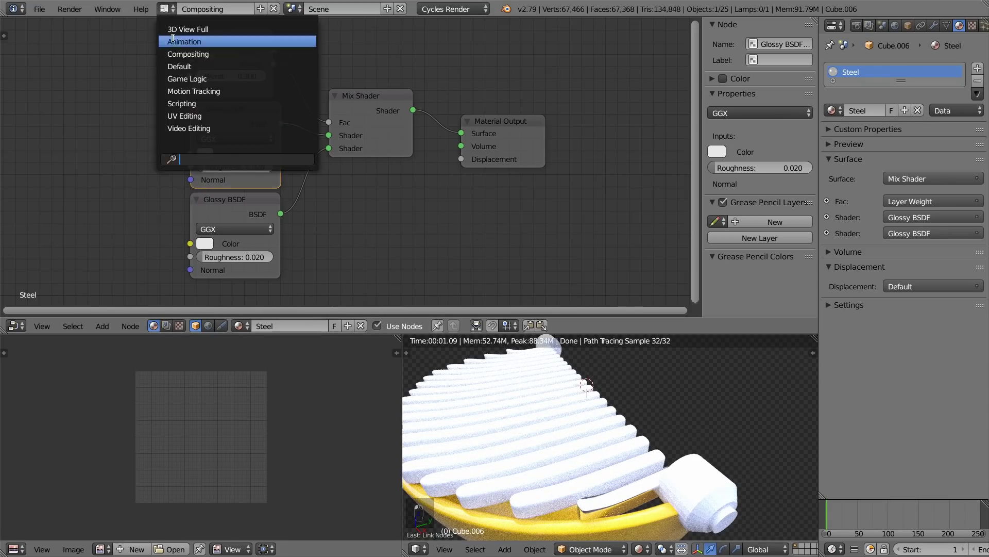
pyautogui.click(183, 66)
pyautogui.scroll(3, 587, 424)
pyautogui.moveTo(586, 424); pyautogui.dragTo(514, 242, button='middle')
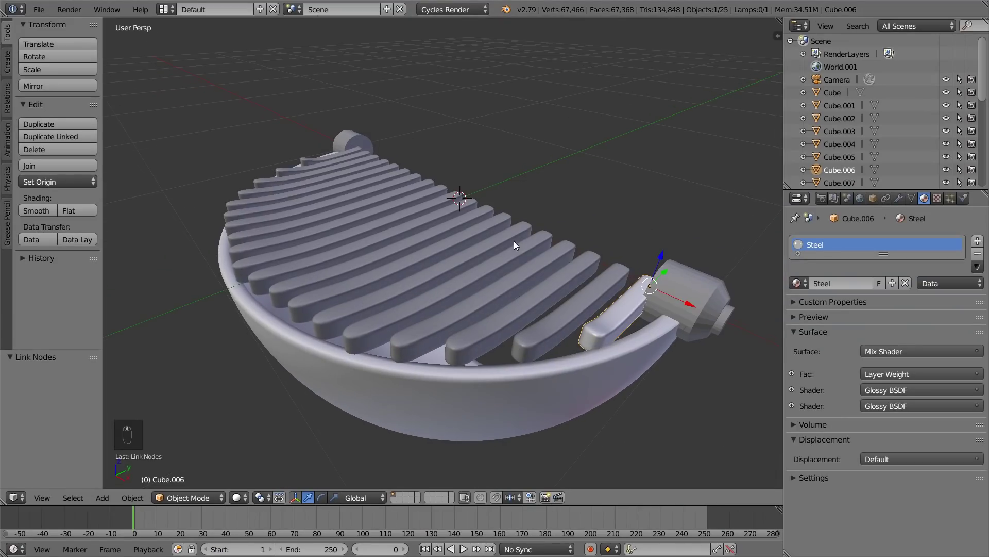
# - Select every grille bar and both end caps, with the Steel bar active, for material linking
pyautogui.keyDown('shift'); pyautogui.click(689, 304); pyautogui.keyUp('shift')
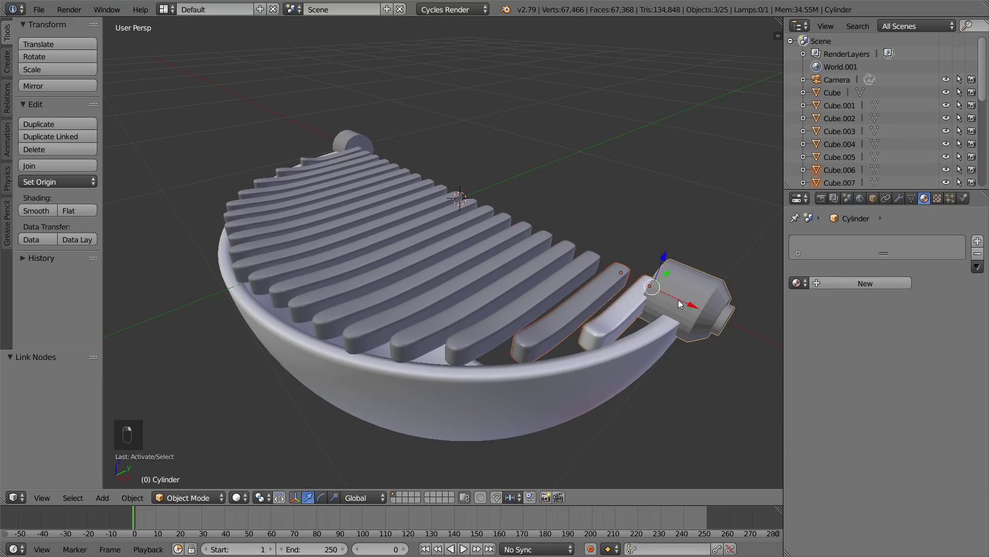
pyautogui.keyDown('shift'); pyautogui.click(567, 309); pyautogui.keyUp('shift')
pyautogui.keyDown('shift'); pyautogui.click(561, 292); pyautogui.keyUp('shift')
pyautogui.keyDown('shift'); pyautogui.click(512, 276); pyautogui.keyUp('shift')
pyautogui.keyDown('shift'); pyautogui.click(454, 261); pyautogui.keyUp('shift')
pyautogui.keyDown('shift'); pyautogui.click(450, 261); pyautogui.keyUp('shift')
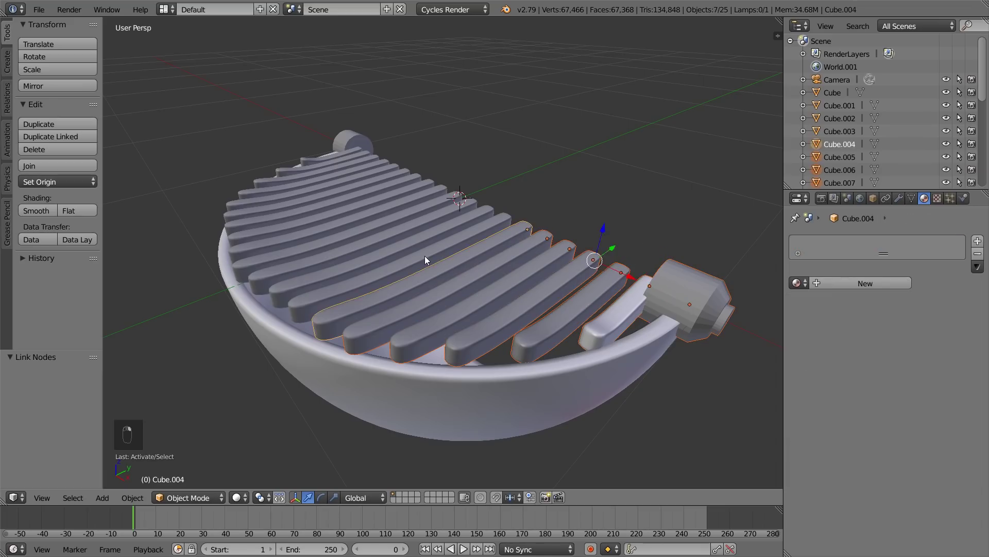
pyautogui.keyDown('shift'); pyautogui.click(419, 255); pyautogui.keyUp('shift')
pyautogui.keyDown('shift'); pyautogui.click(392, 249); pyautogui.keyUp('shift')
pyautogui.keyDown('shift'); pyautogui.click(376, 243); pyautogui.keyUp('shift')
pyautogui.keyDown('shift'); pyautogui.click(350, 232); pyautogui.keyUp('shift')
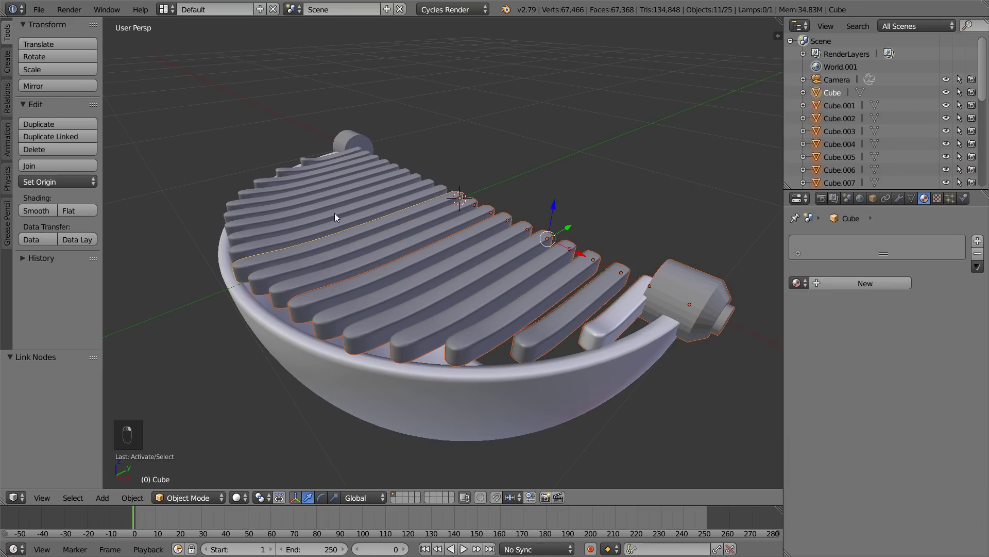
pyautogui.keyDown('shift'); pyautogui.click(341, 224); pyautogui.keyUp('shift')
pyautogui.keyDown('shift'); pyautogui.click(326, 214); pyautogui.keyUp('shift')
pyautogui.keyDown('shift'); pyautogui.click(302, 199); pyautogui.keyUp('shift')
pyautogui.keyDown('shift'); pyautogui.click(300, 195); pyautogui.keyUp('shift')
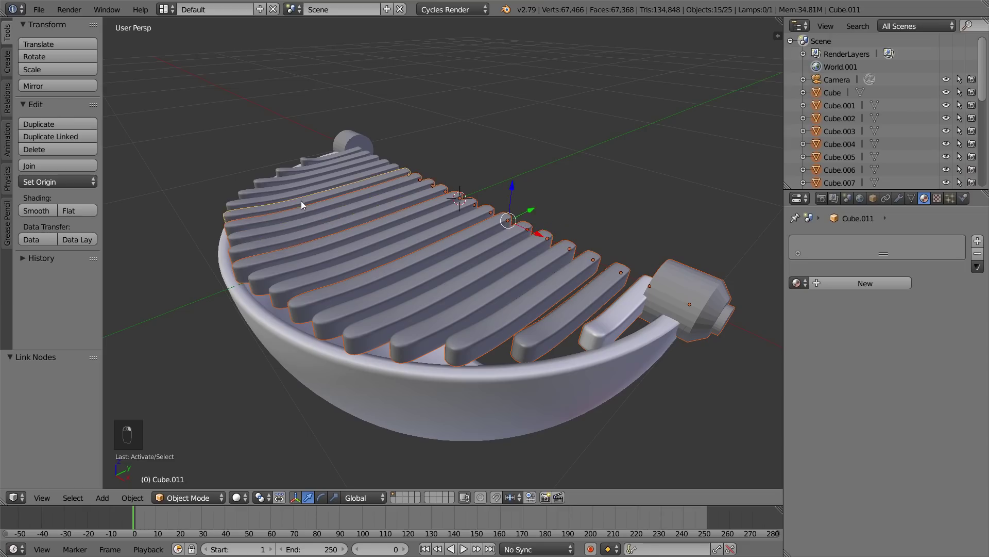
pyautogui.keyDown('shift'); pyautogui.click(286, 191); pyautogui.keyUp('shift')
pyautogui.keyDown('shift'); pyautogui.click(276, 187); pyautogui.keyUp('shift')
pyautogui.keyDown('shift'); pyautogui.click(280, 175); pyautogui.keyUp('shift')
pyautogui.keyDown('shift'); pyautogui.click(302, 167); pyautogui.keyUp('shift')
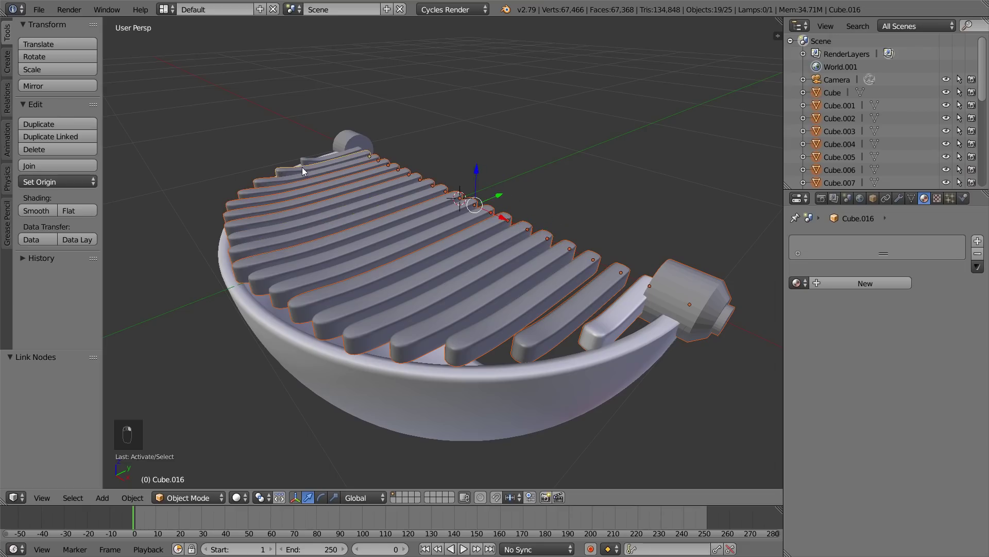
pyautogui.keyDown('shift'); pyautogui.click(305, 160); pyautogui.keyUp('shift')
pyautogui.keyDown('shift'); pyautogui.click(353, 138); pyautogui.keyUp('shift')
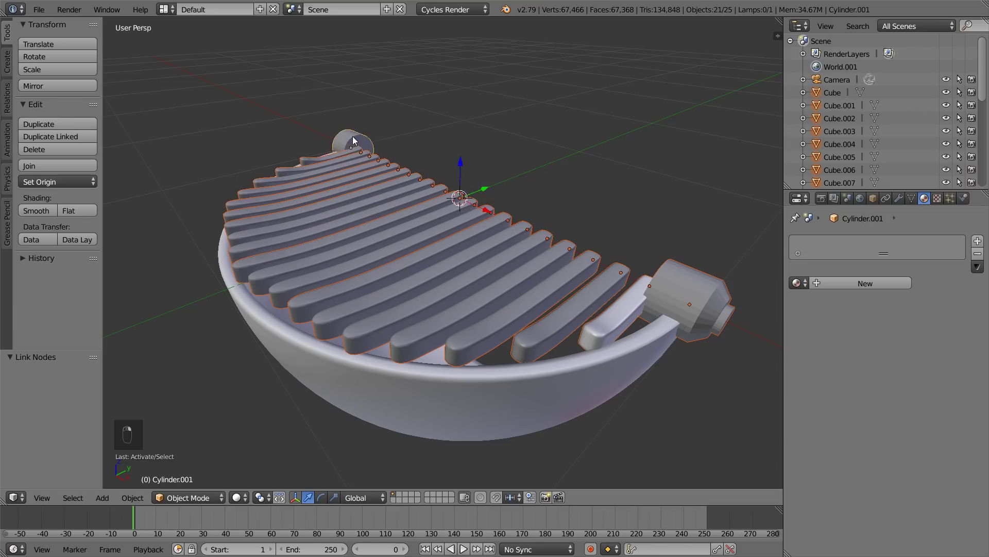
pyautogui.keyDown('shift'); pyautogui.click(630, 301); pyautogui.keyUp('shift')
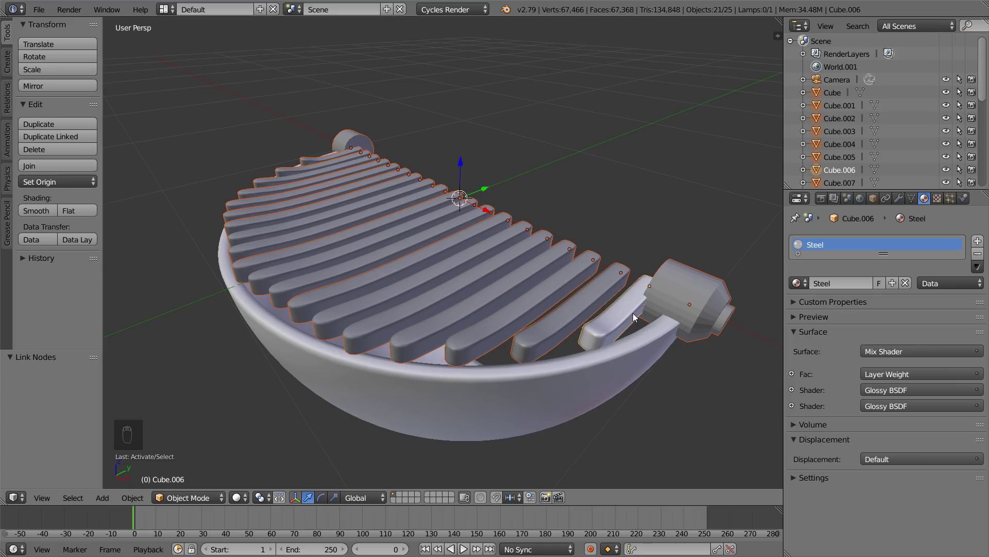
pyautogui.hotkey('ctrl', 'l')
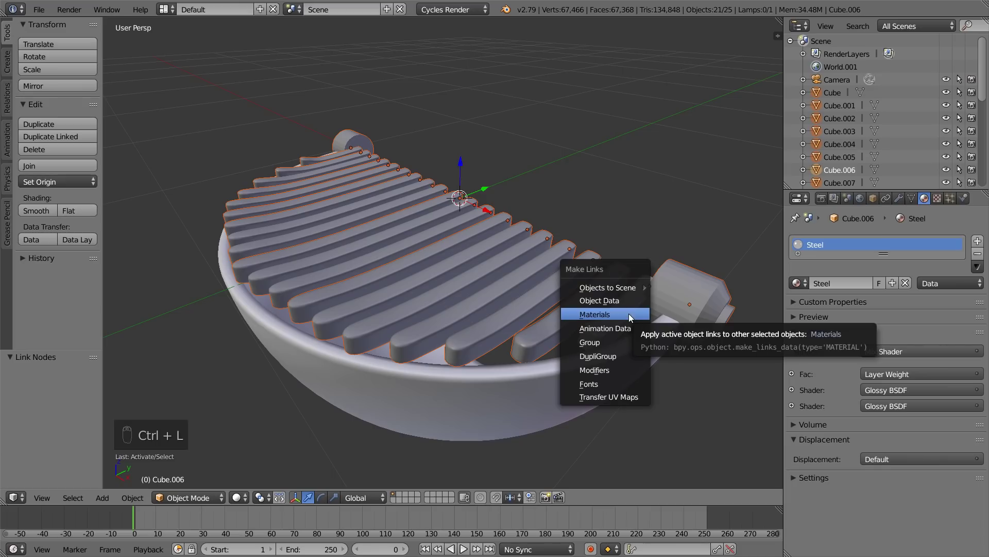
# - Link the Steel material to all selected bars and caps, then preview in Rendered shading
pyautogui.click(605, 314)
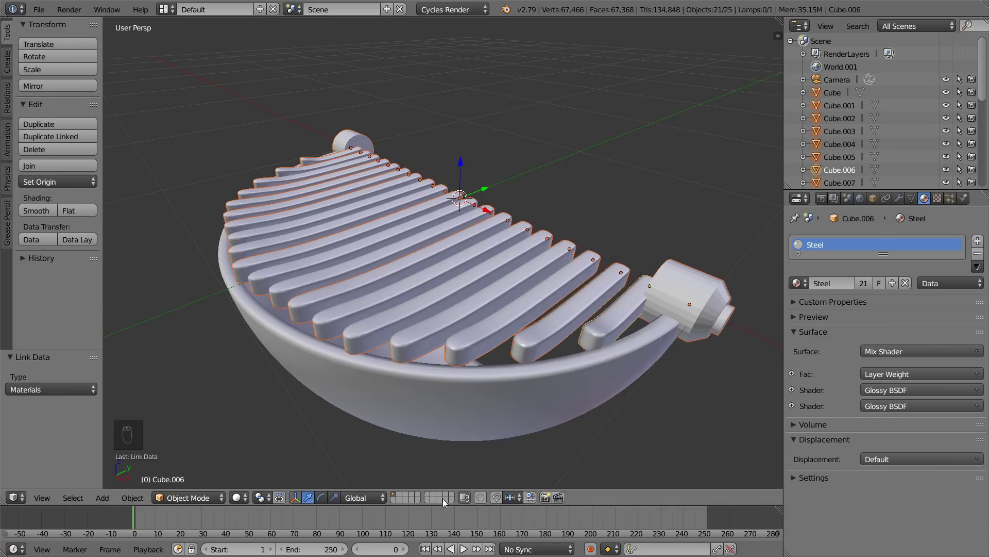
pyautogui.click(236, 497)
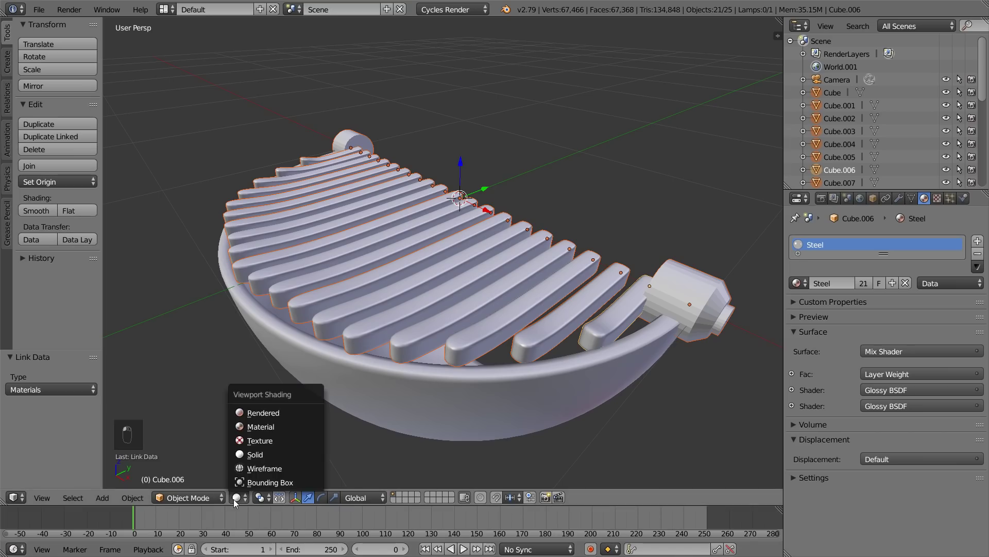
pyautogui.click(258, 412)
# - Unhide all objects to reveal the yellow sphere, then return to Solid shading
pyautogui.moveTo(609, 240)
pyautogui.mouseDown(button='middle')
pyautogui.moveTo(655, 248)
pyautogui.moveTo(622, 242)
pyautogui.mouseUp(button='middle')
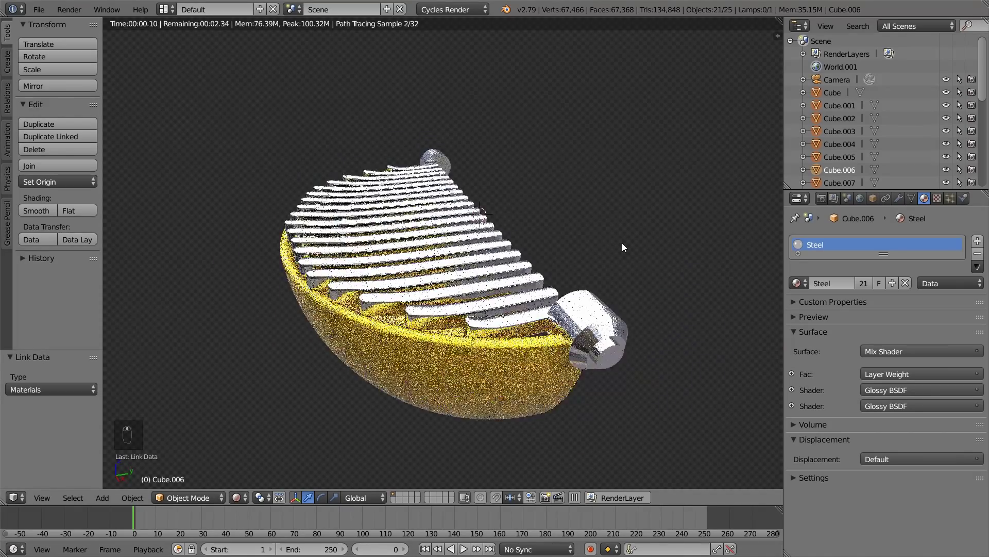
pyautogui.hotkey('alt', 'h')
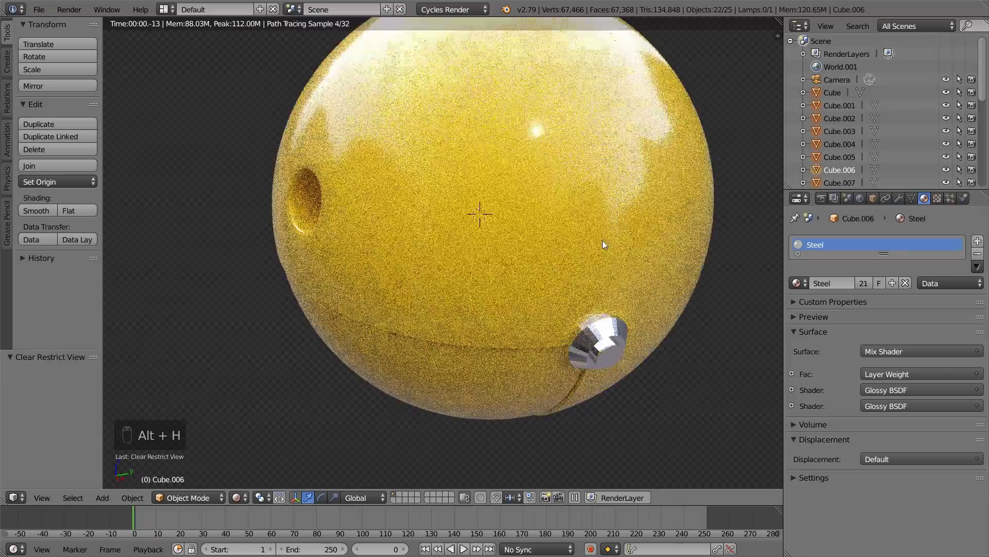
pyautogui.moveTo(462, 210); pyautogui.dragTo(624, 234, button='middle')
pyautogui.click(238, 498)
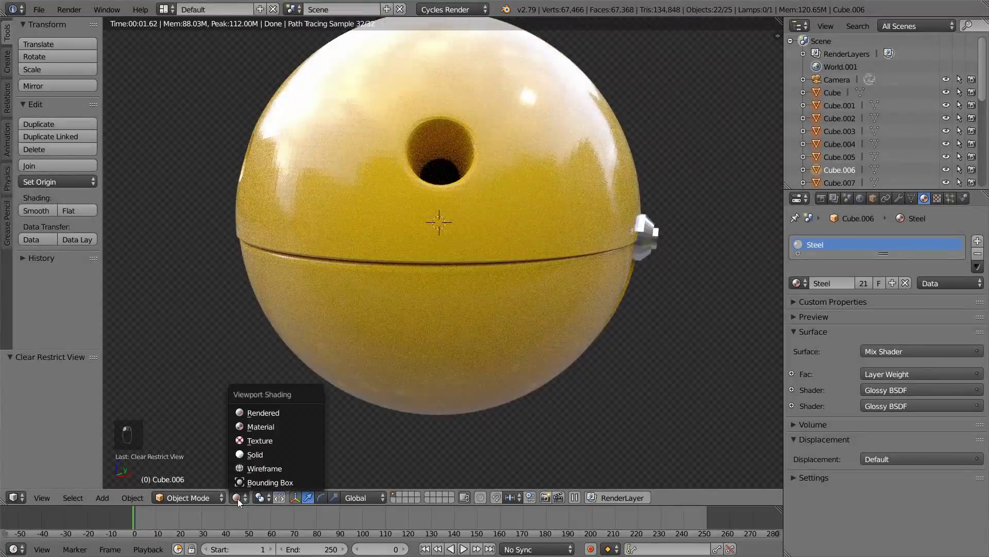
pyautogui.click(245, 455)
# - Hide the Pacman sphere to expose the jaw underneath
pyautogui.moveTo(737, 211)
pyautogui.mouseDown(button='middle')
pyautogui.moveTo(691, 217)
pyautogui.moveTo(308, 108)
pyautogui.mouseUp(button='middle')
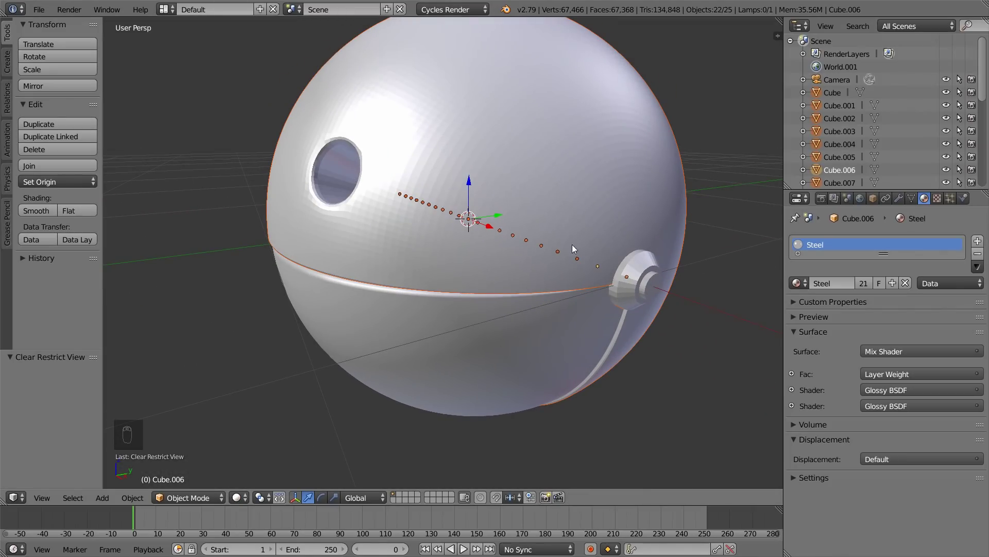
pyautogui.rightClick(548, 115)
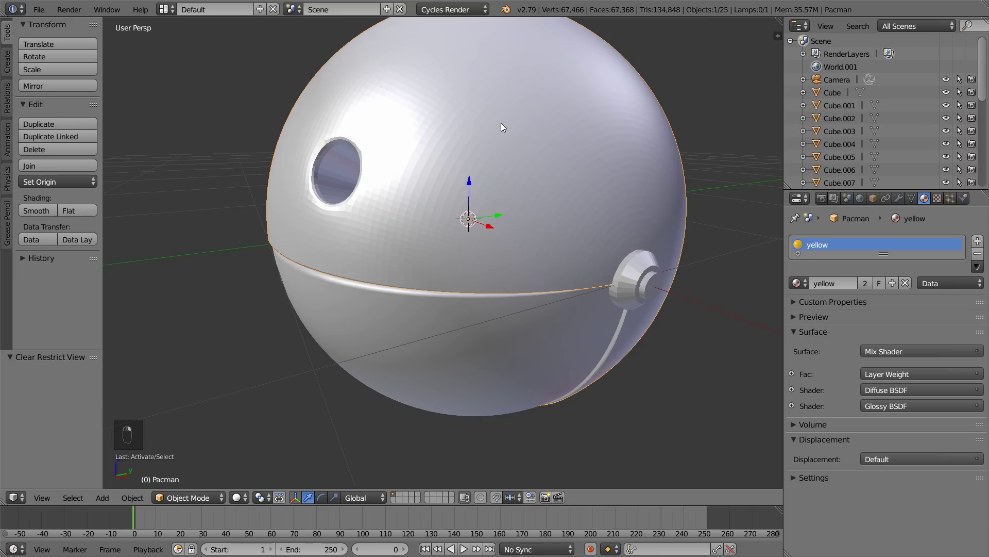
pyautogui.press('h')
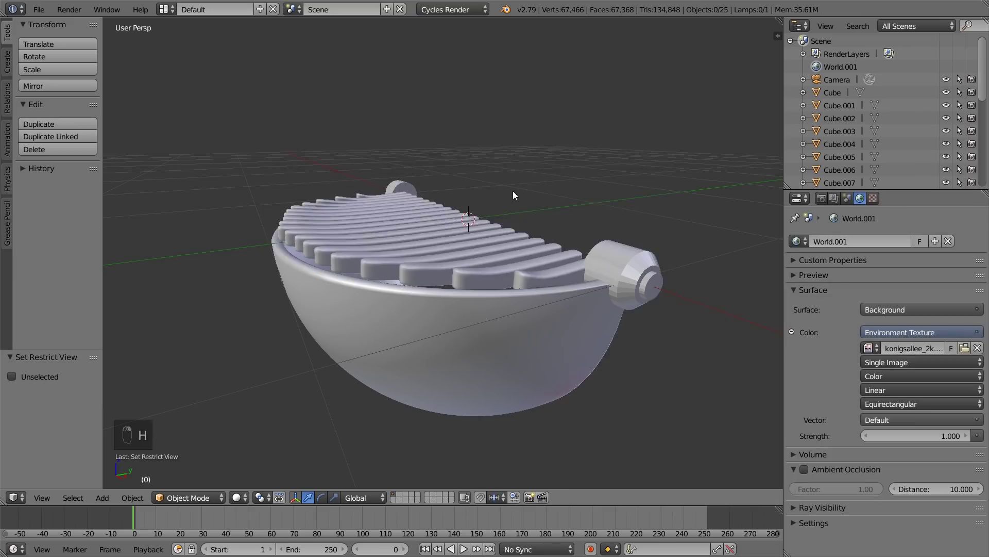
pyautogui.moveTo(512, 190); pyautogui.dragTo(584, 297, button='middle')
# - Select all the steel tooth bars and both bolts
pyautogui.rightClick(584, 297)
pyautogui.keyDown('shift'); pyautogui.rightClick(614, 295); pyautogui.keyUp('shift')
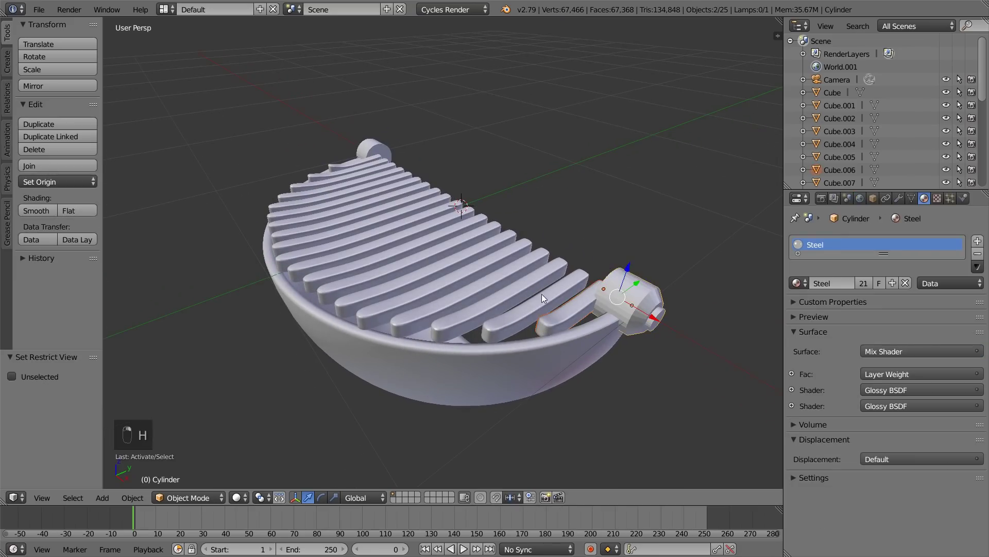
pyautogui.keyDown('shift'); pyautogui.rightClick(542, 294); pyautogui.keyUp('shift')
pyautogui.keyDown('shift'); pyautogui.rightClick(527, 286); pyautogui.keyUp('shift')
pyautogui.keyDown('shift'); pyautogui.rightClick(491, 279); pyautogui.keyUp('shift')
pyautogui.keyDown('shift'); pyautogui.rightClick(466, 268); pyautogui.keyUp('shift')
pyautogui.keyDown('shift'); pyautogui.rightClick(433, 266); pyautogui.keyUp('shift')
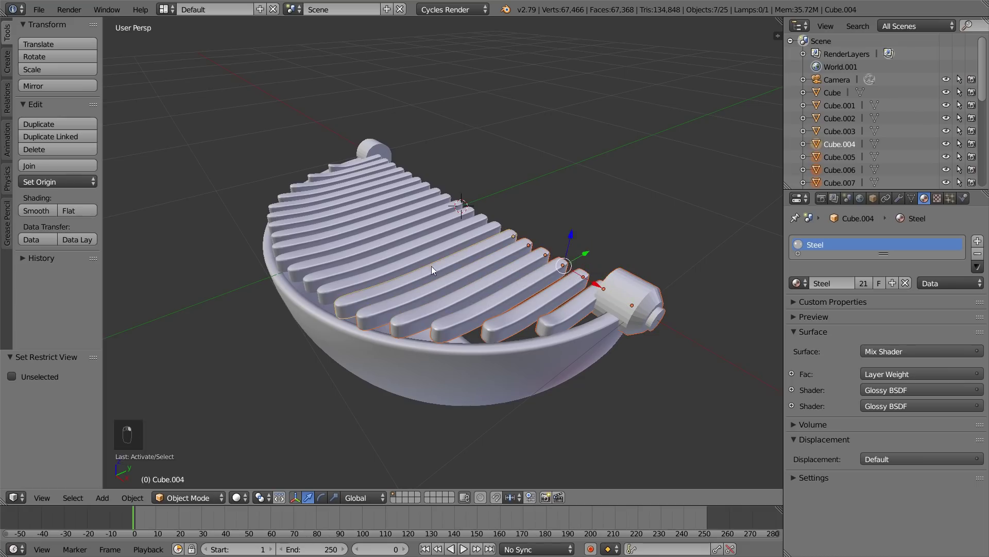
pyautogui.keyDown('shift'); pyautogui.rightClick(396, 247); pyautogui.keyUp('shift')
pyautogui.keyDown('shift'); pyautogui.rightClick(393, 246); pyautogui.keyUp('shift')
pyautogui.keyDown('shift'); pyautogui.rightClick(372, 239); pyautogui.keyUp('shift')
pyautogui.keyDown('shift'); pyautogui.rightClick(354, 235); pyautogui.keyUp('shift')
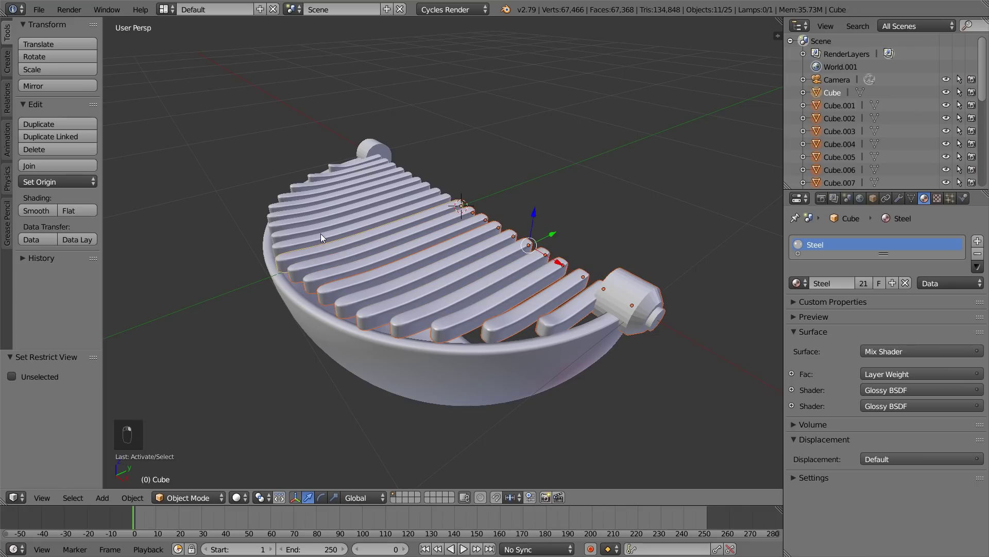
pyautogui.keyDown('shift'); pyautogui.rightClick(321, 233); pyautogui.keyUp('shift')
pyautogui.keyDown('shift'); pyautogui.rightClick(311, 226); pyautogui.keyUp('shift')
pyautogui.keyDown('shift'); pyautogui.rightClick(290, 223); pyautogui.keyUp('shift')
pyautogui.keyDown('shift'); pyautogui.rightClick(271, 214); pyautogui.keyUp('shift')
pyautogui.keyDown('shift'); pyautogui.rightClick(284, 200); pyautogui.keyUp('shift')
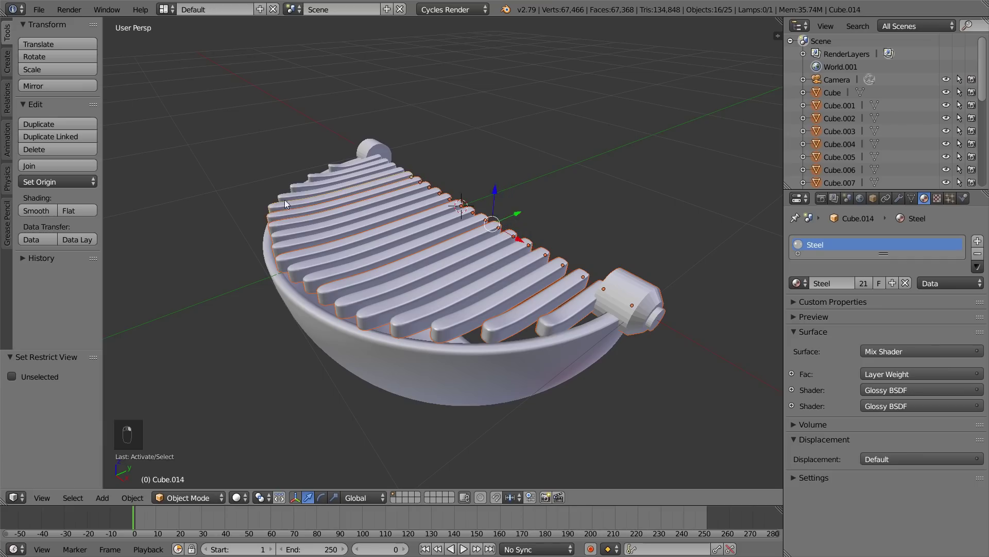
pyautogui.keyDown('shift'); pyautogui.rightClick(298, 187); pyautogui.keyUp('shift')
pyautogui.keyDown('shift'); pyautogui.rightClick(317, 178); pyautogui.keyUp('shift')
pyautogui.keyDown('shift'); pyautogui.rightClick(330, 170); pyautogui.keyUp('shift')
pyautogui.keyDown('shift'); pyautogui.rightClick(351, 163); pyautogui.keyUp('shift')
pyautogui.keyDown('shift'); pyautogui.rightClick(374, 151); pyautogui.keyUp('shift')
pyautogui.moveTo(374, 150); pyautogui.dragTo(453, 284, button='middle')
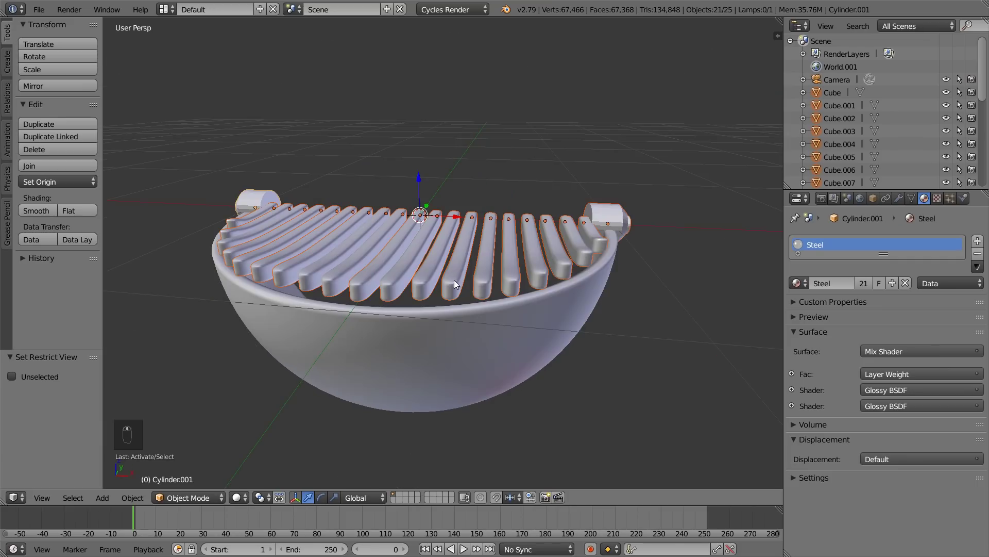
# - Add the Jaw as active and parent the parts to it with Object (Keep Transform)
pyautogui.keyDown('shift'); pyautogui.rightClick(539, 316); pyautogui.keyUp('shift')
pyautogui.moveTo(567, 305); pyautogui.dragTo(663, 283, button='middle')
pyautogui.moveTo(517, 266); pyautogui.dragTo(548, 326, button='middle')
pyautogui.hotkey('ctrl', 'p')
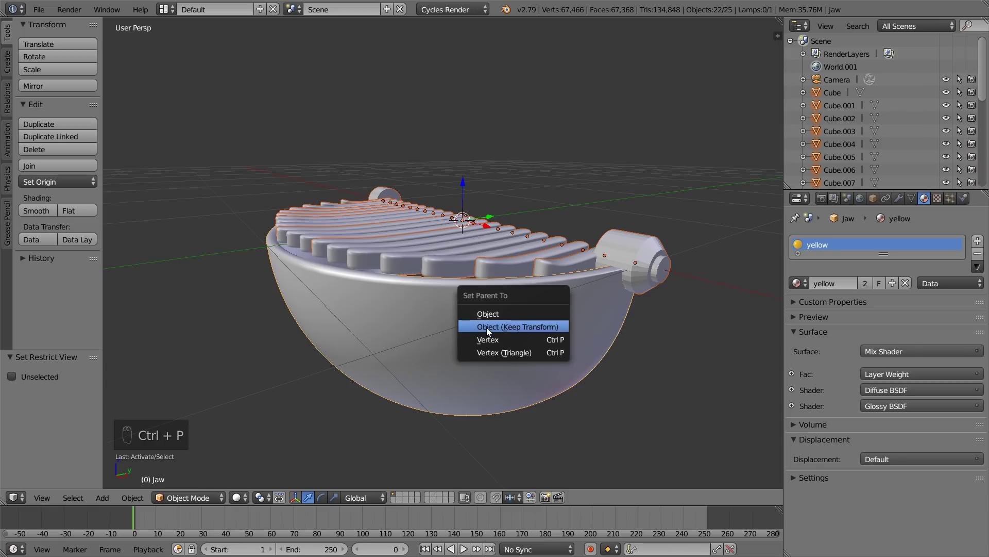
pyautogui.click(540, 327)
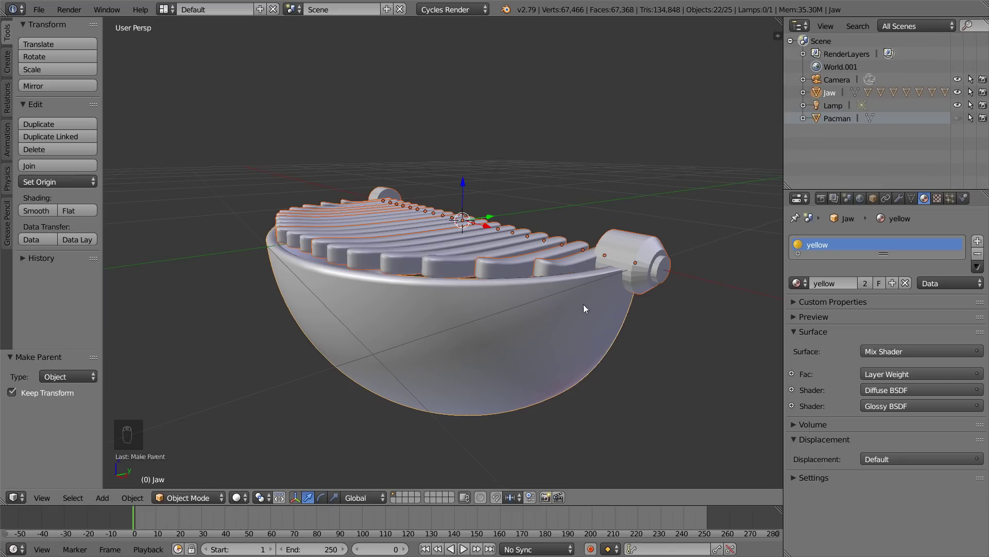
# - Test-move the Jaw to confirm its teeth follow, then undo the move
pyautogui.rightClick(560, 332)
pyautogui.moveTo(614, 260); pyautogui.dragTo(644, 260, button='middle')
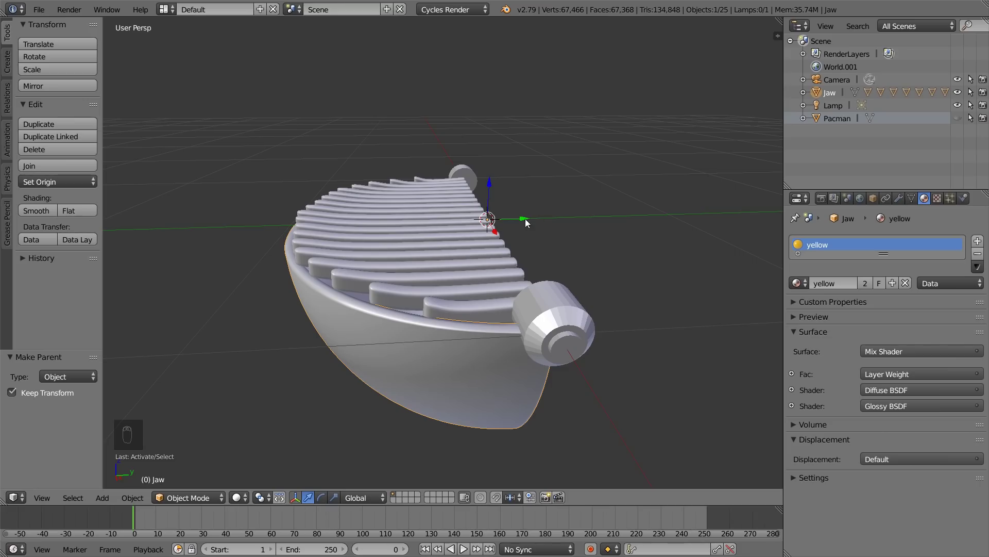
pyautogui.moveTo(522, 218); pyautogui.dragTo(503, 235)
pyautogui.hotkey('ctrl', 'z')
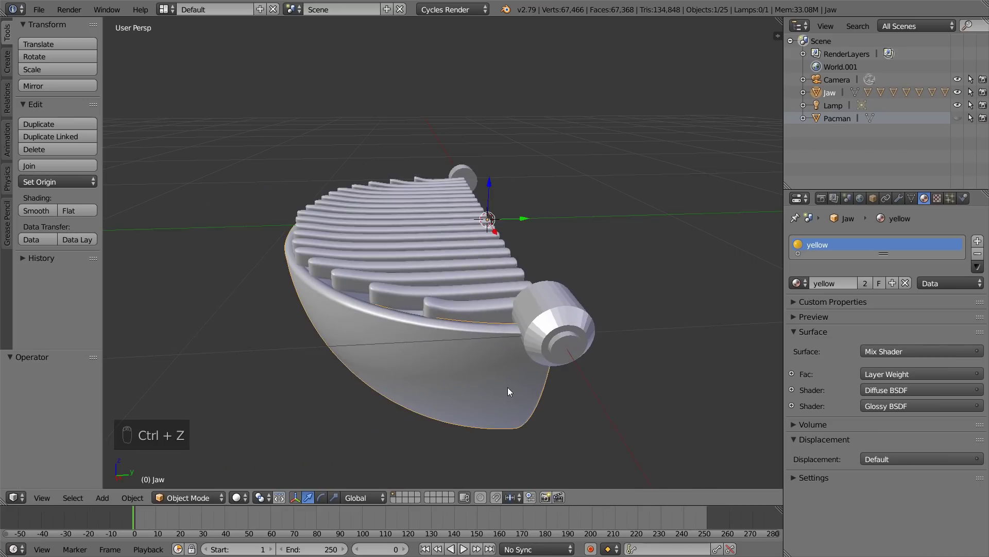
# - Unhide Pacman and parent the Jaw to it with Object (Keep Transform)
pyautogui.hotkey('alt', 'h')
pyautogui.moveTo(483, 138); pyautogui.dragTo(517, 126, button='middle')
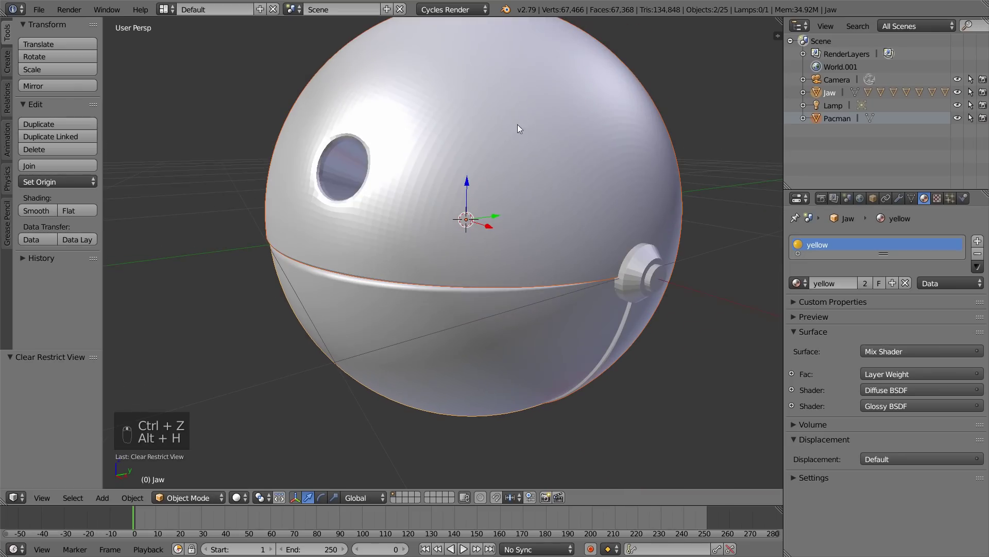
pyautogui.rightClick(496, 324)
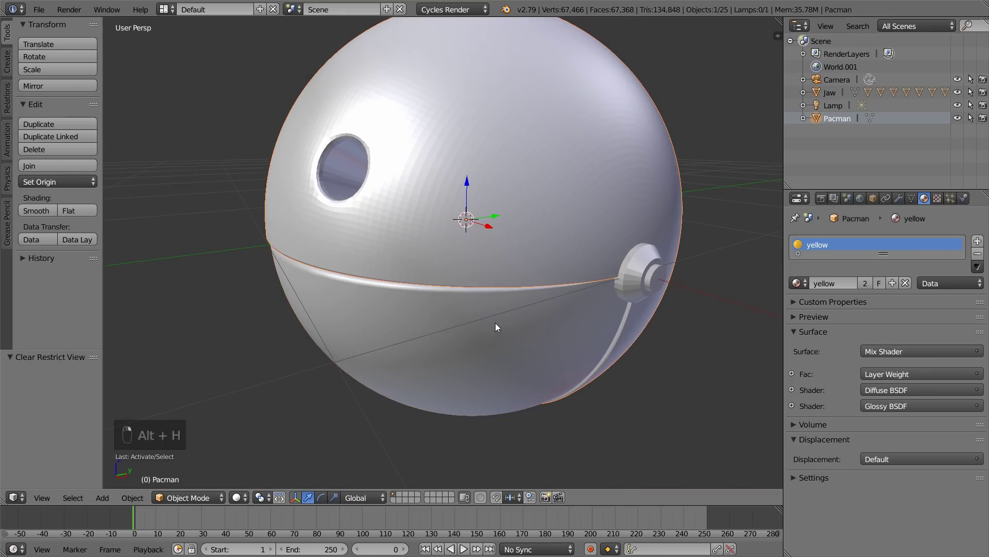
pyautogui.rightClick(509, 249)
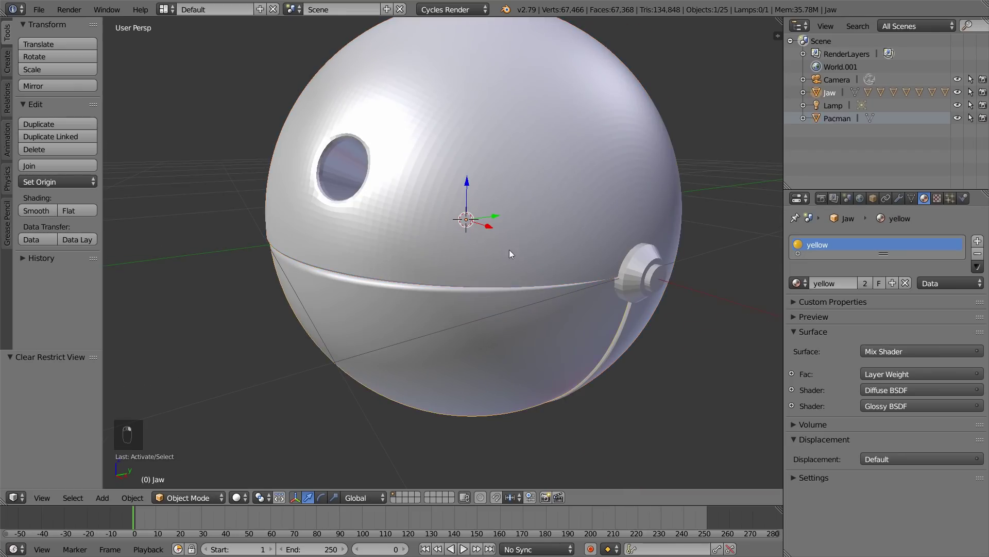
pyautogui.keyDown('shift'); pyautogui.rightClick(504, 198); pyautogui.keyUp('shift')
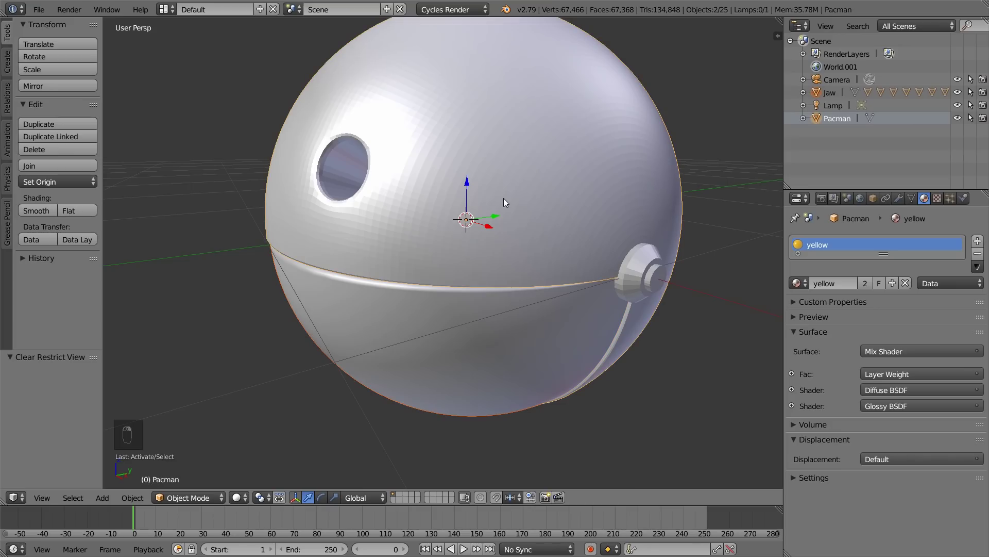
pyautogui.hotkey('ctrl', 'p')
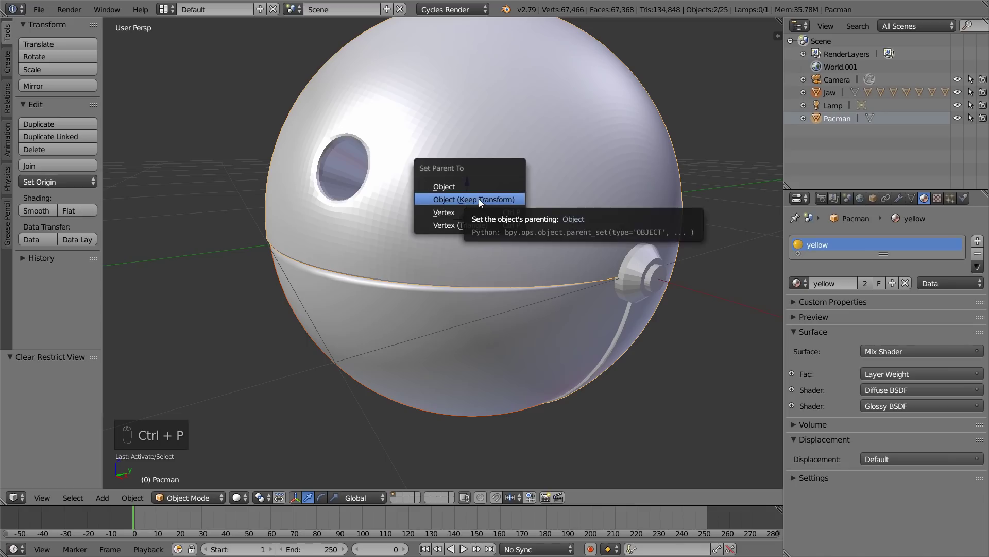
pyautogui.click(487, 199)
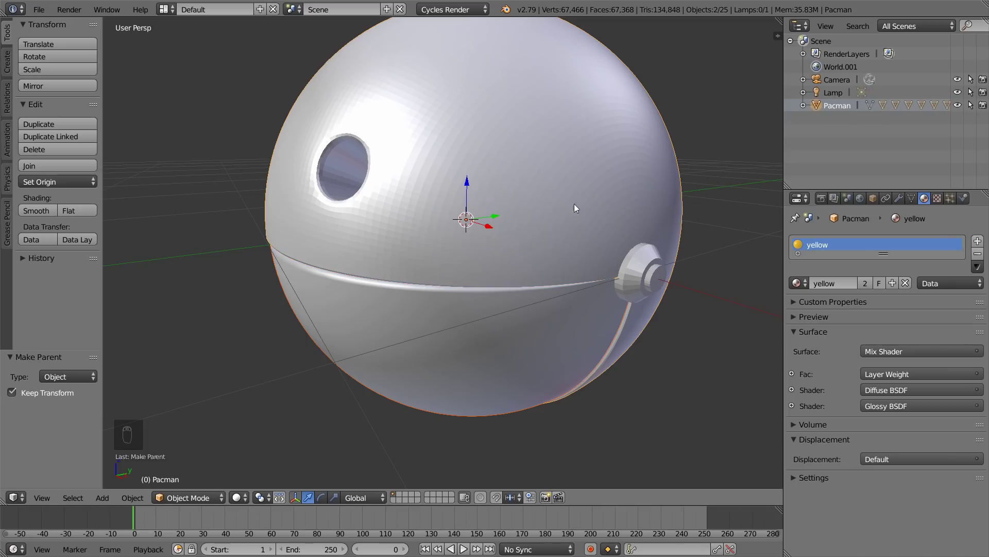
# - Test-move Pacman to confirm the jaw follows, then undo the move
pyautogui.rightClick(524, 212)
pyautogui.moveTo(497, 214); pyautogui.dragTo(574, 179)
pyautogui.hotkey('ctrl', 'z')
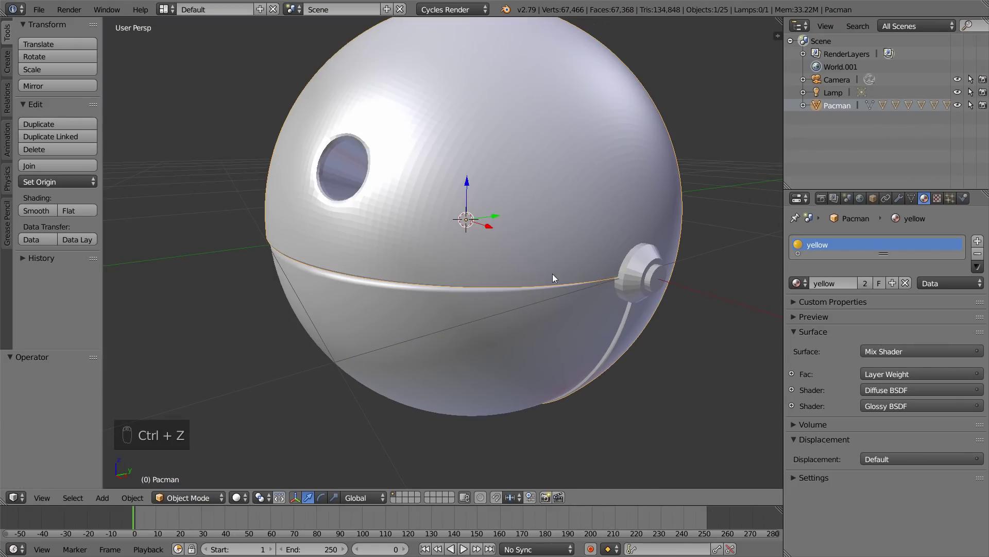
# - In front orthographic view, raise Pacman 1.003 along Z onto the ground grid
pyautogui.press('KP_1')
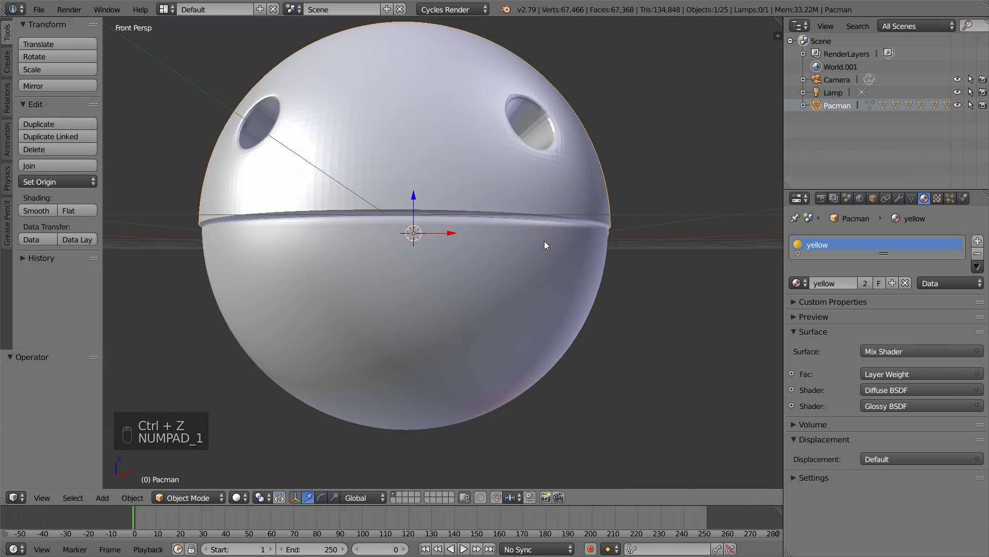
pyautogui.press('KP_5')
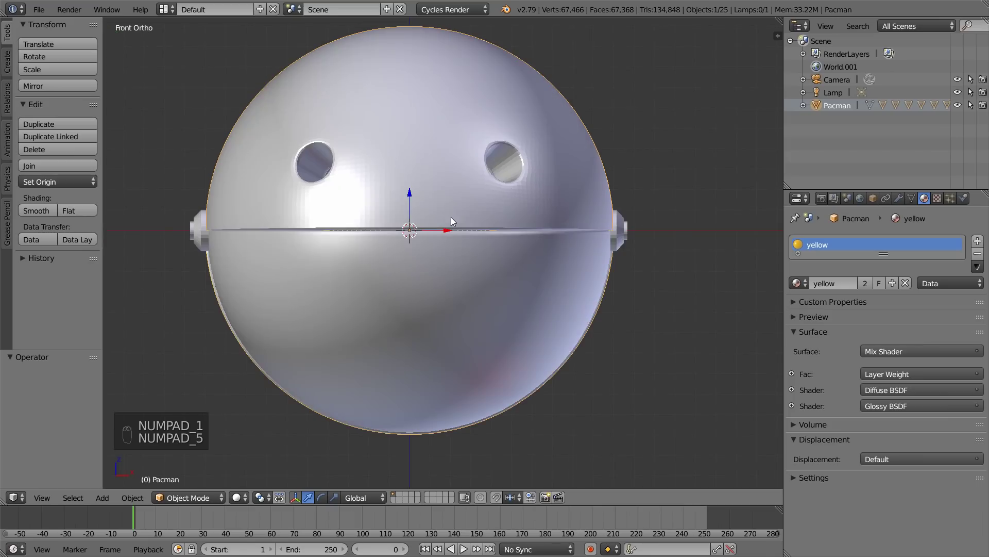
pyautogui.scroll(-2, 451, 217)
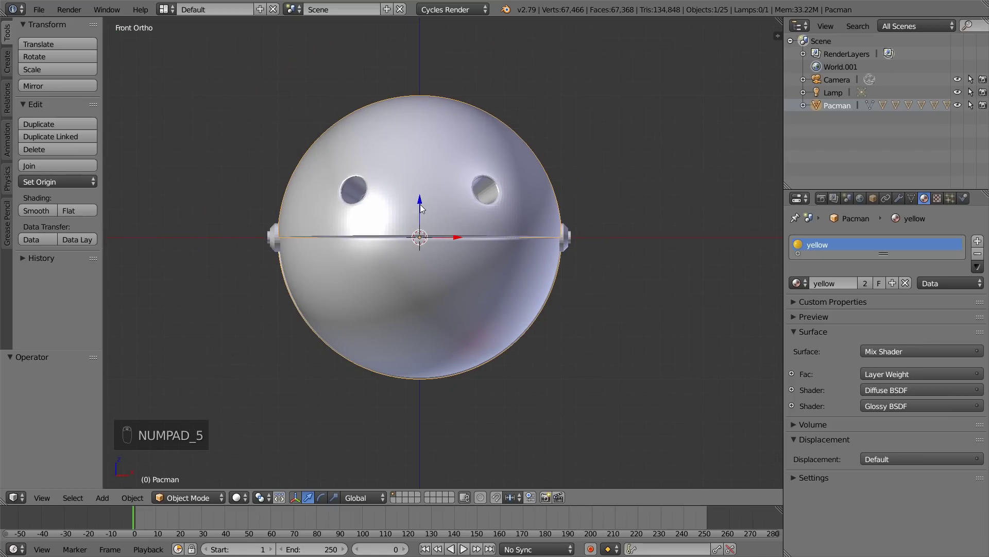
pyautogui.moveTo(420, 205); pyautogui.dragTo(436, 57)
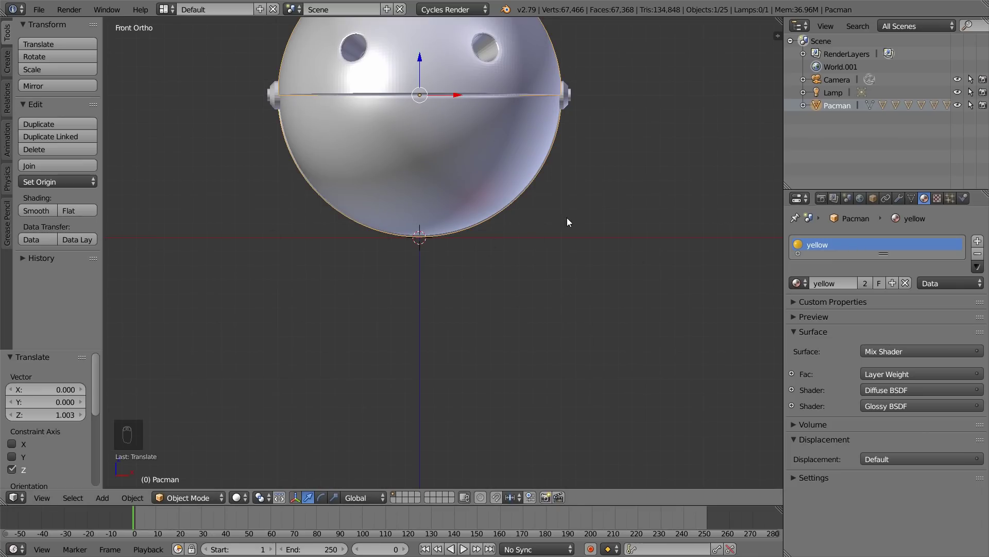
pyautogui.scroll(-5, 566, 218)
pyautogui.moveTo(619, 199); pyautogui.dragTo(525, 222, button='middle')
pyautogui.scroll(-3, 547, 221)
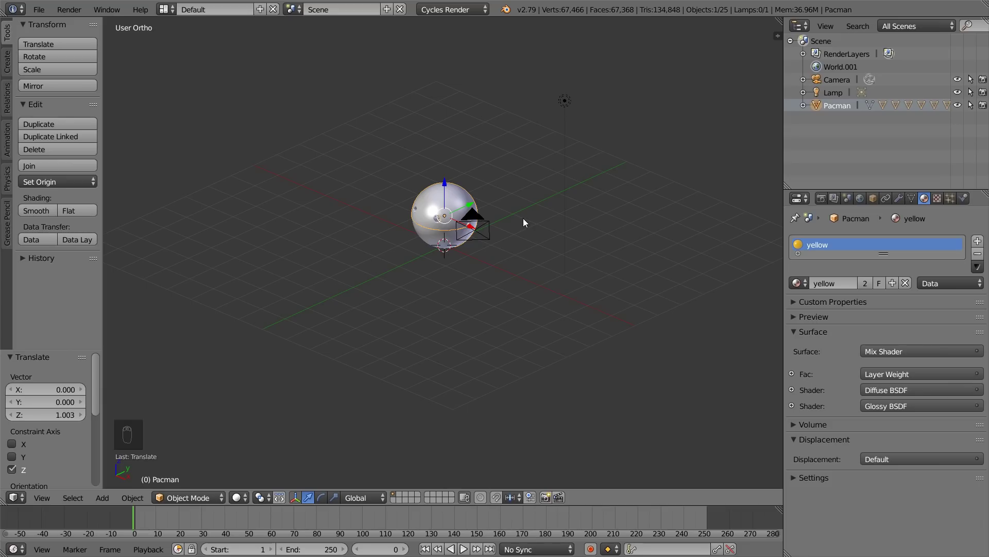
pyautogui.hotkey('shift', 'a')
# - Add a mesh Plane under Pacman and scale it up by 10
pyautogui.moveTo(523, 219)
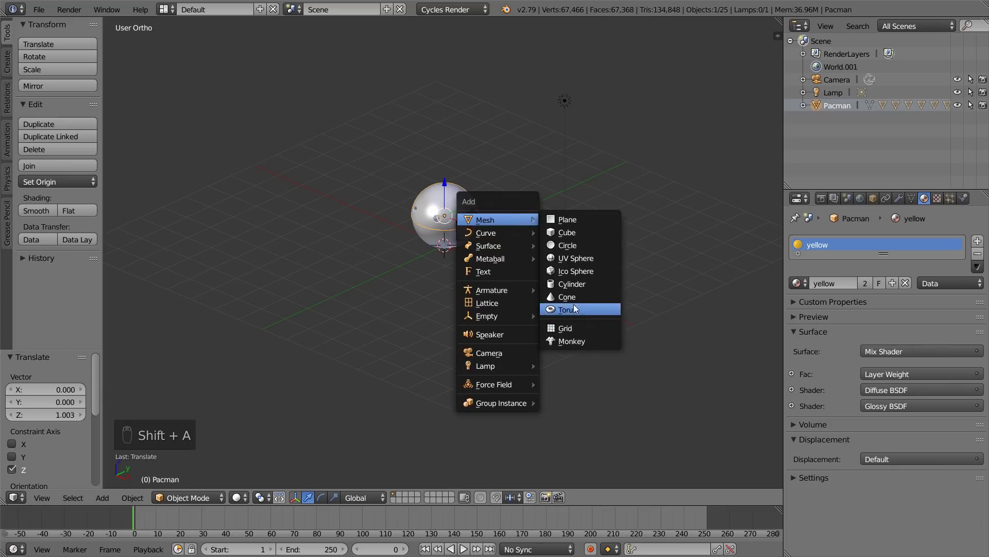
pyautogui.click(563, 219)
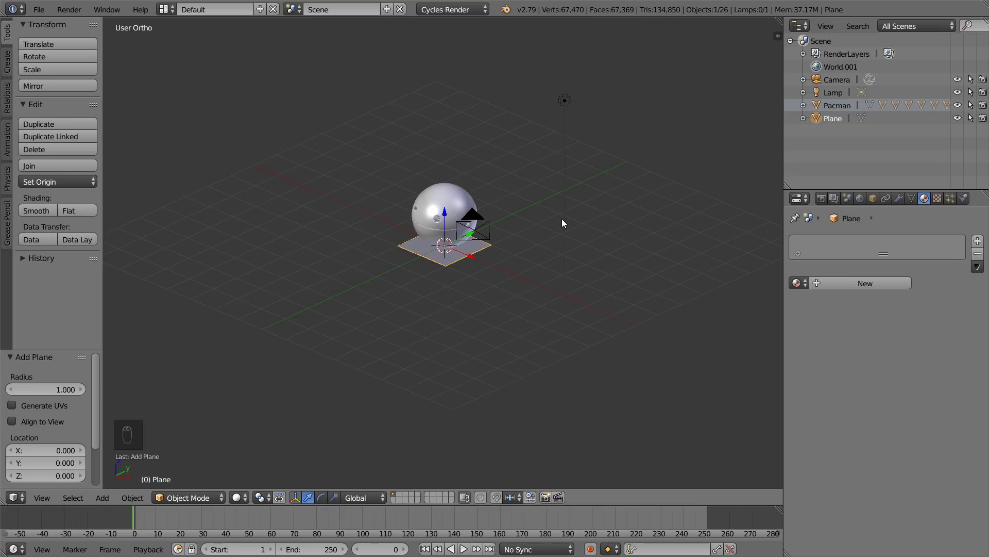
pyautogui.write('s10')
pyautogui.press('Return')
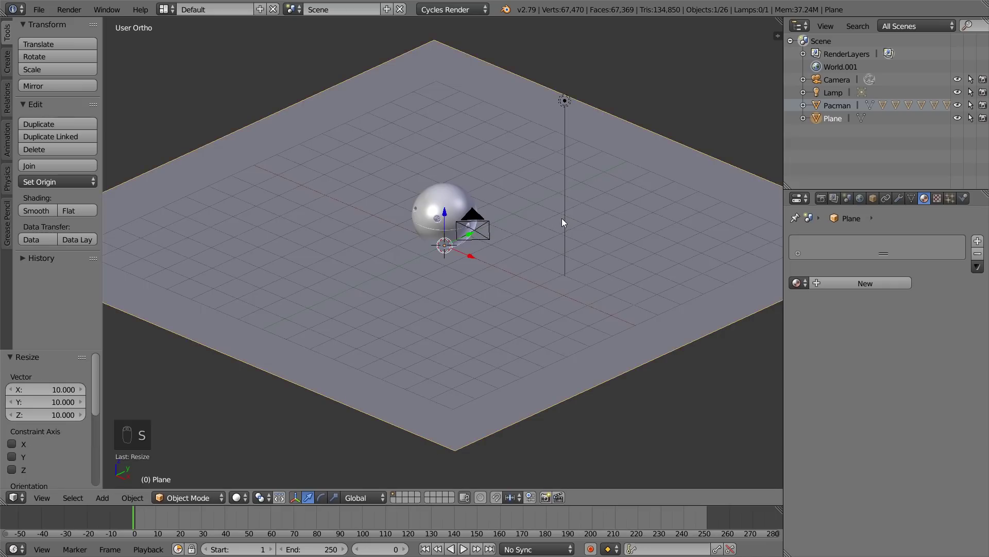
pyautogui.scroll(-3, 561, 218)
pyautogui.moveTo(574, 211)
pyautogui.mouseDown(button='middle')
pyautogui.moveTo(494, 245)
pyautogui.moveTo(586, 216)
pyautogui.mouseUp(button='middle')
# - Stretch the plane along Y by 1.576
pyautogui.press('s')
pyautogui.press('y')
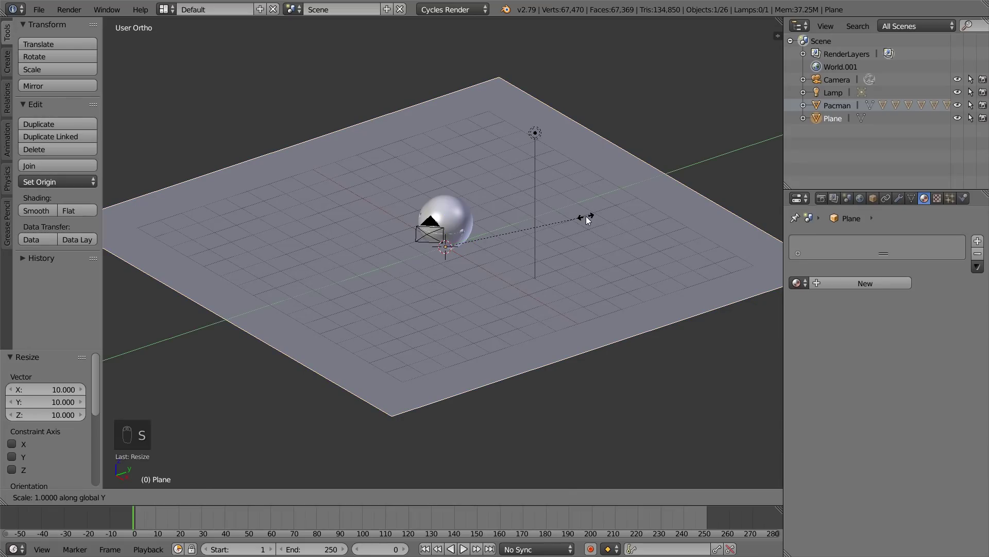
pyautogui.click(667, 199)
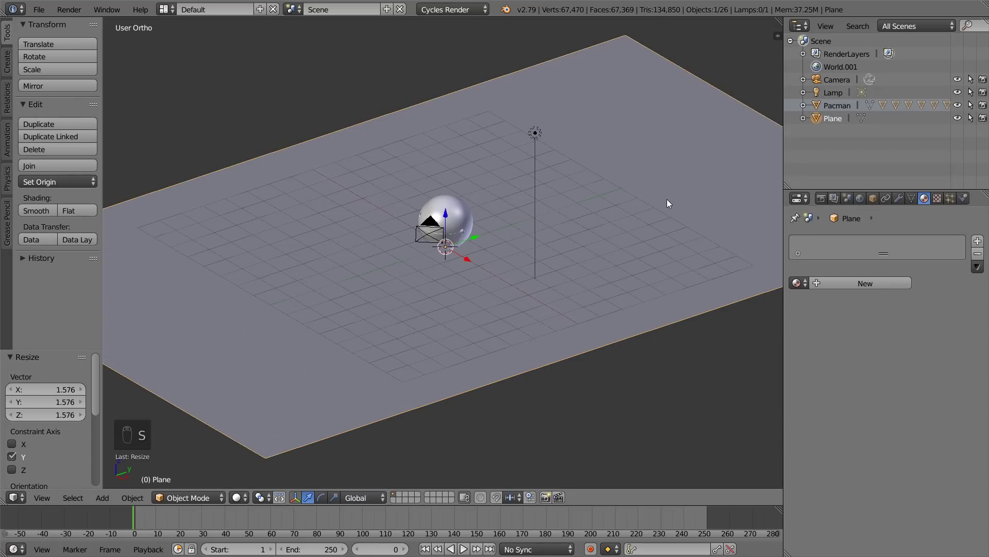
pyautogui.moveTo(667, 198); pyautogui.dragTo(586, 199, button='middle')
# - Select the Jaw and frame the sphere in the right side view
pyautogui.scroll(3, 586, 196)
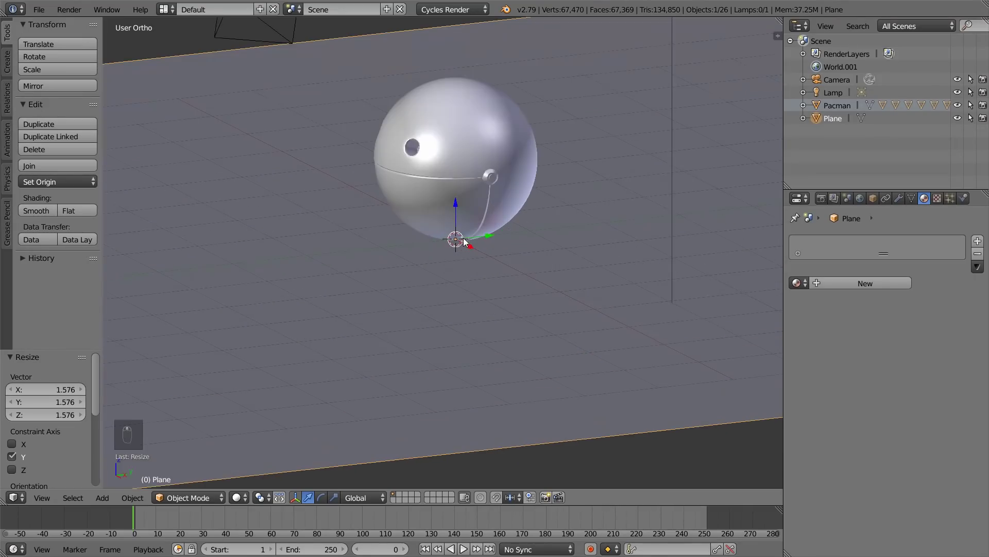
pyautogui.rightClick(446, 194)
pyautogui.scroll(2, 444, 184)
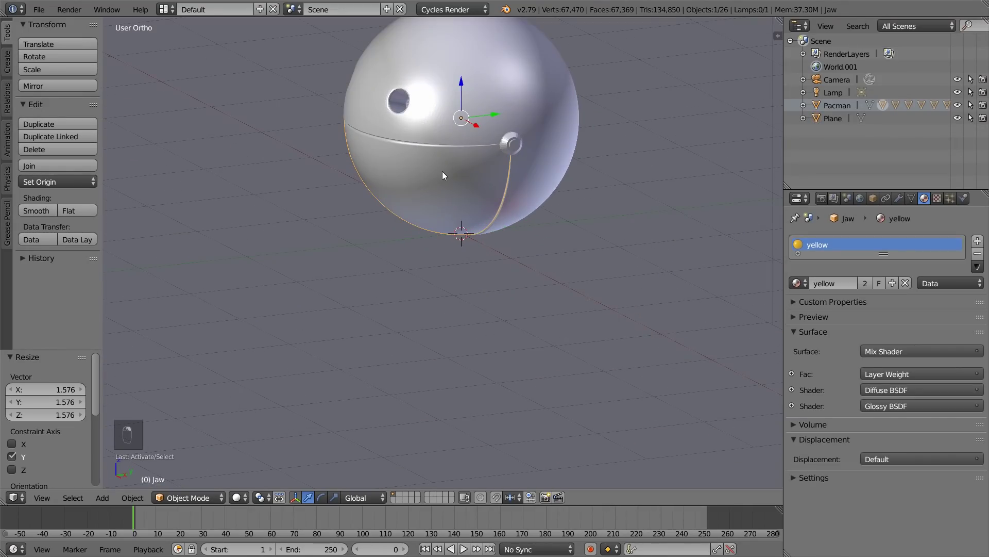
pyautogui.press('KP_1')
pyautogui.press('KP_3')
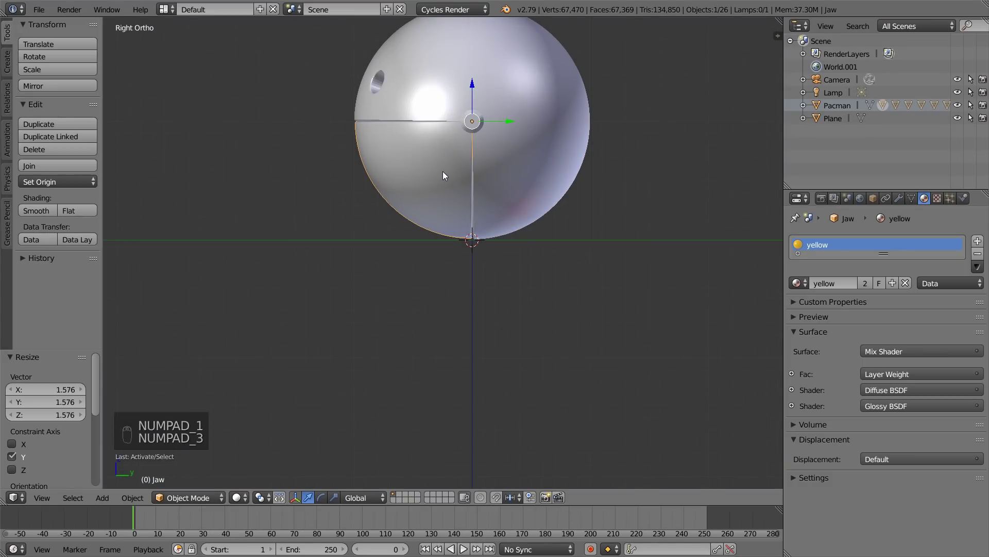
pyautogui.keyDown('shift'); pyautogui.moveTo(514, 123); pyautogui.dragTo(496, 224, button='middle'); pyautogui.keyUp('shift')
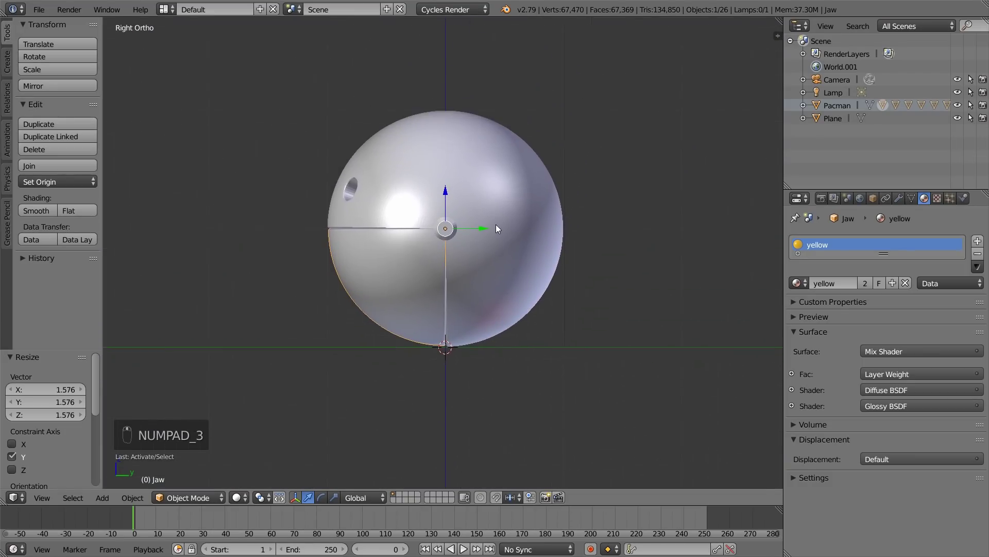
pyautogui.scroll(3, 438, 249)
pyautogui.scroll(-1, 436, 250)
pyautogui.scroll(1, 435, 250)
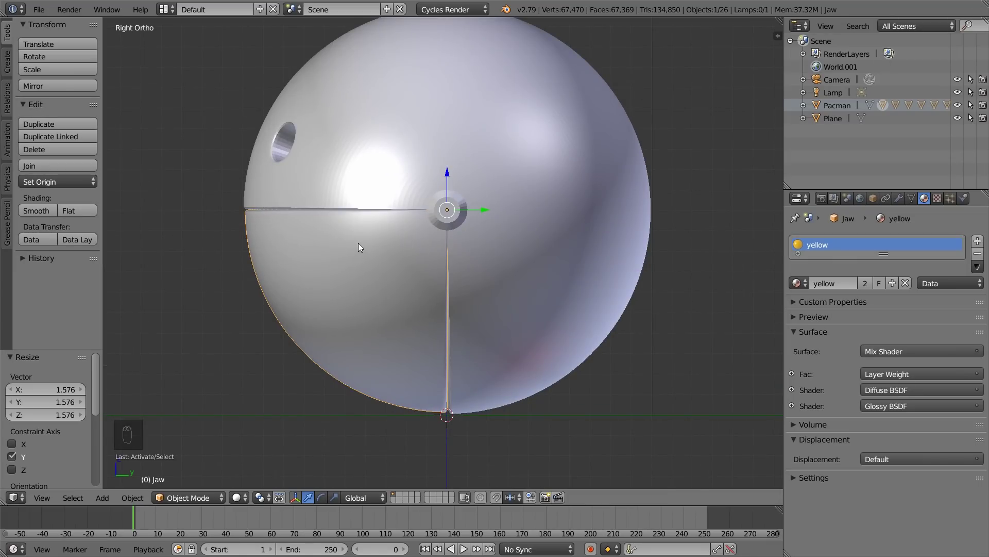
# - Set the Jaw's Rotation Mode to Quaternion (WXYZ) in the Transform panel
pyautogui.press('n')
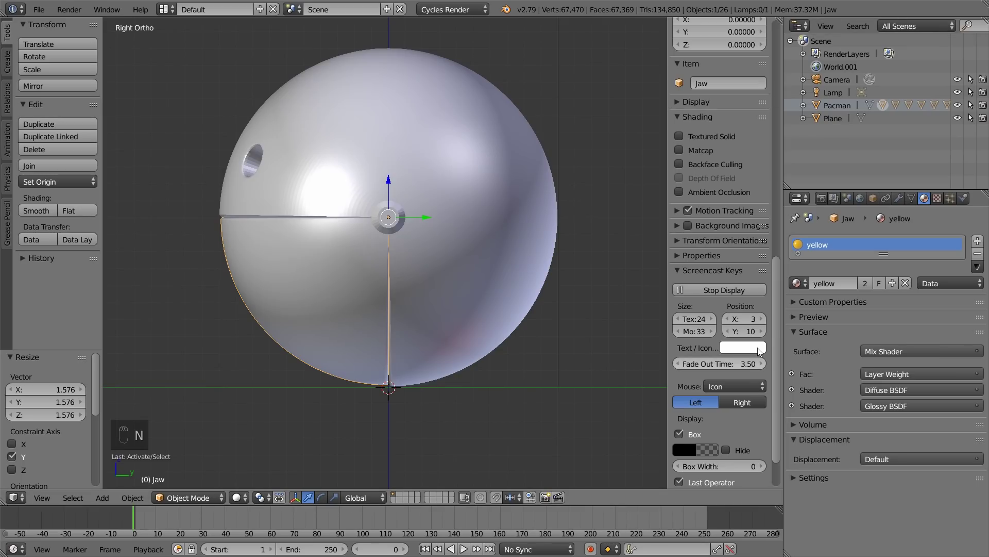
pyautogui.moveTo(775, 320); pyautogui.dragTo(757, 43)
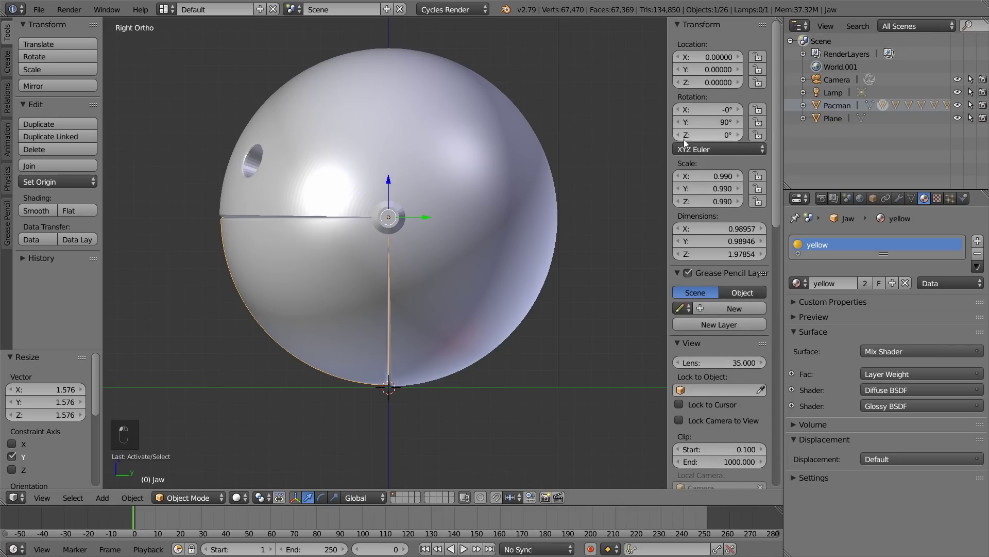
pyautogui.click(707, 152)
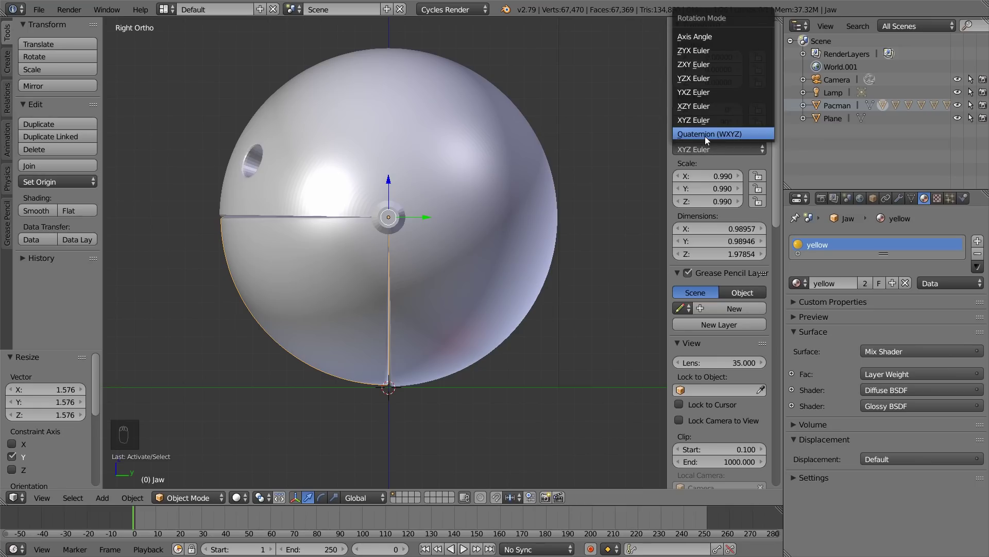
pyautogui.click(705, 134)
pyautogui.moveTo(334, 137); pyautogui.dragTo(303, 191, button='middle')
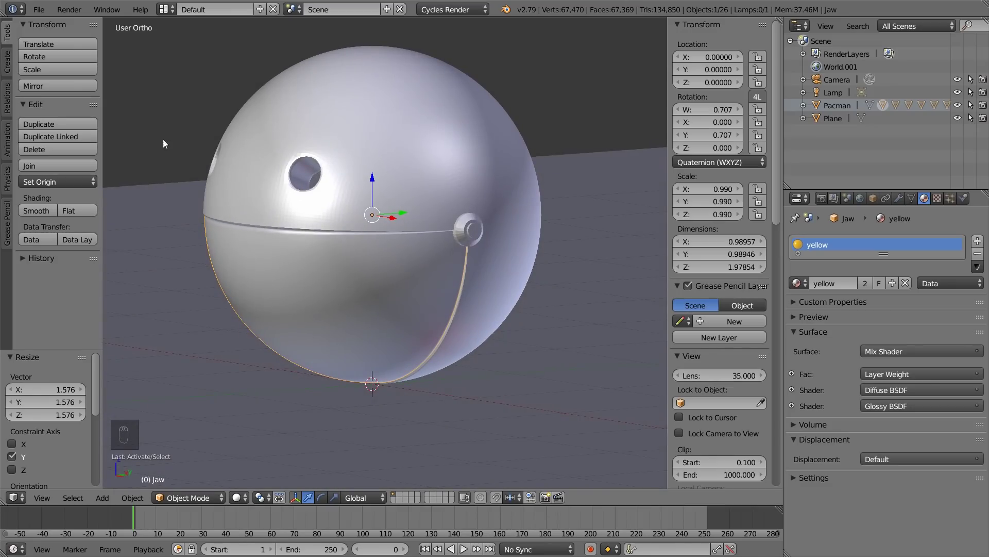
pyautogui.press('n')
pyautogui.scroll(-2, 462, 178)
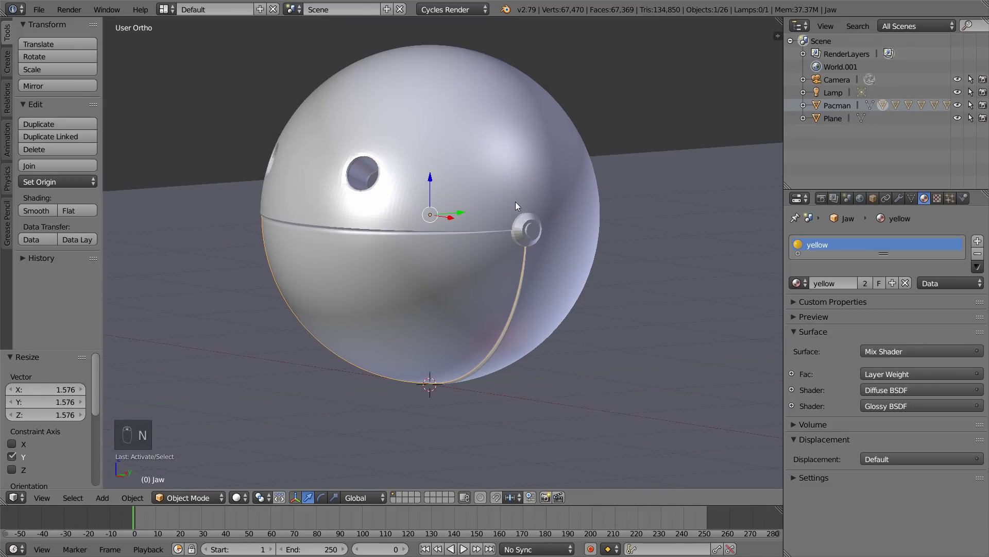
pyautogui.press('KP_3')
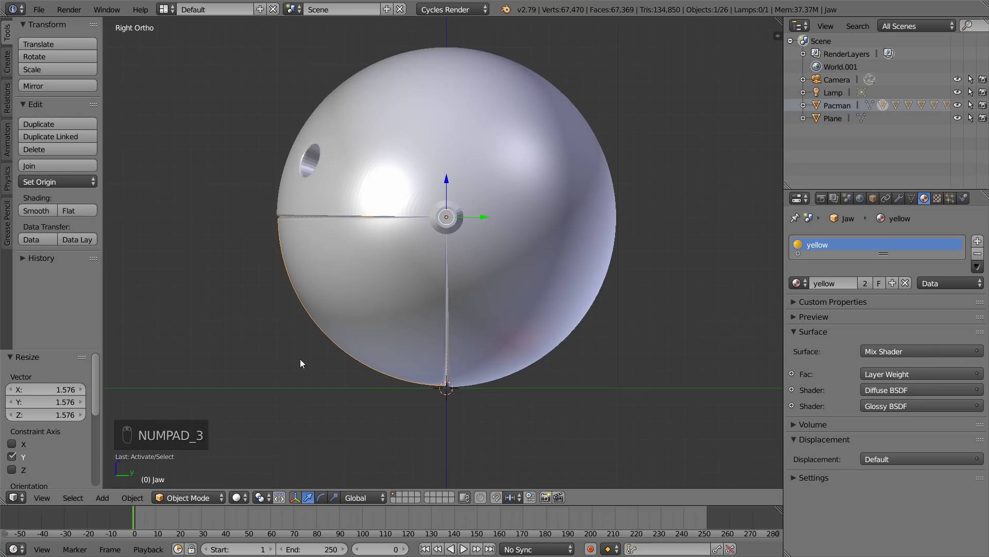
# - Insert closed-jaw Rotation keyframes at frames 0 and 30
pyautogui.scroll(1, 401, 263)
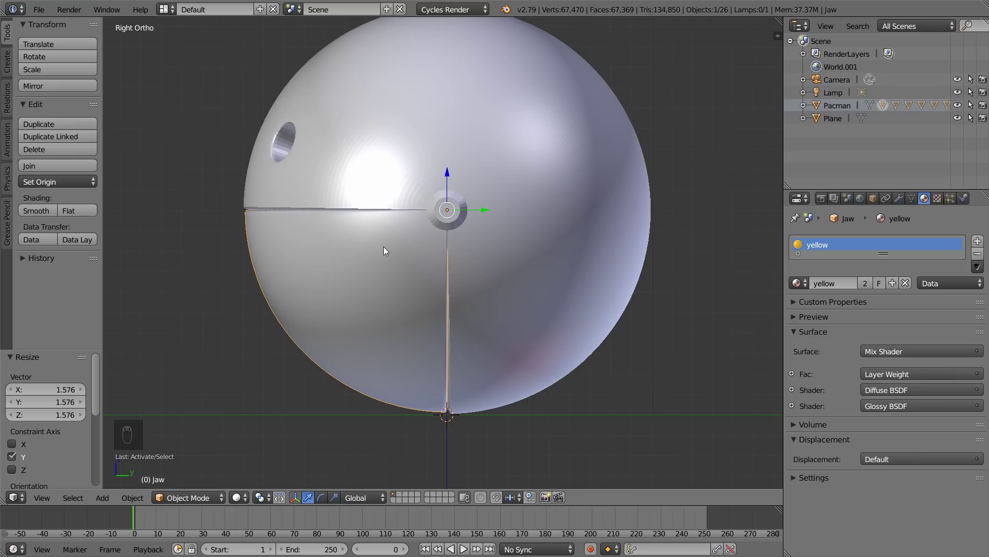
pyautogui.press('i')
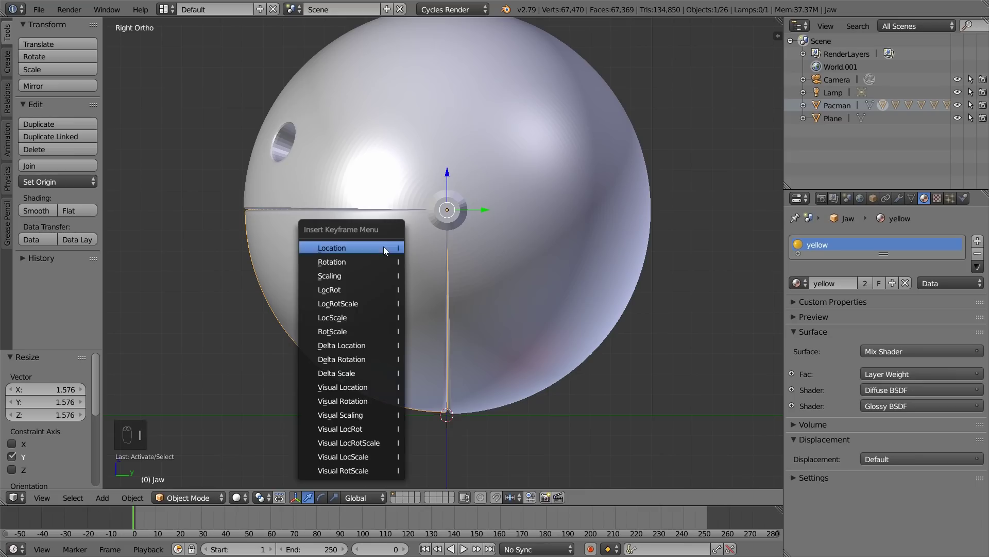
pyautogui.click(338, 262)
pyautogui.hotkey('alt', 'a')
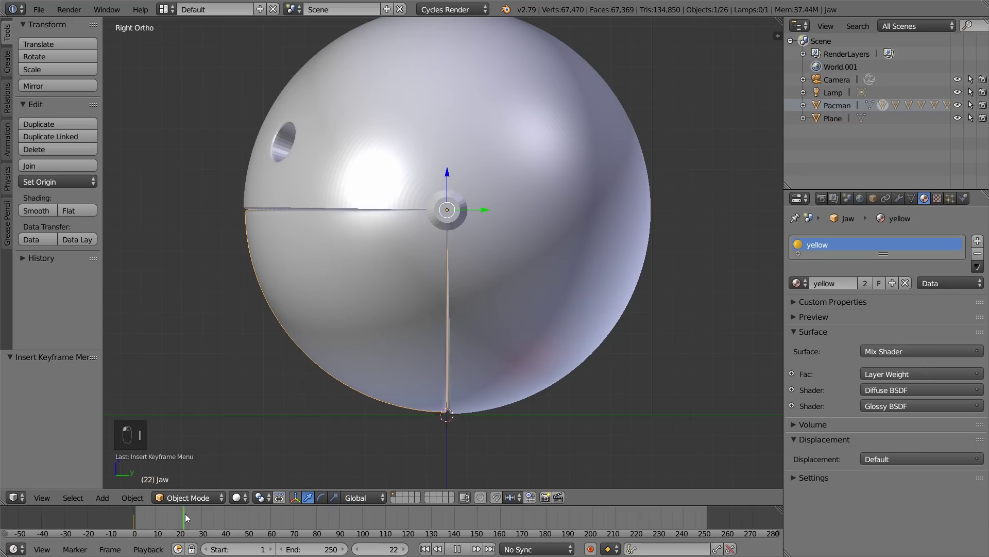
pyautogui.hotkey('alt', 'a')
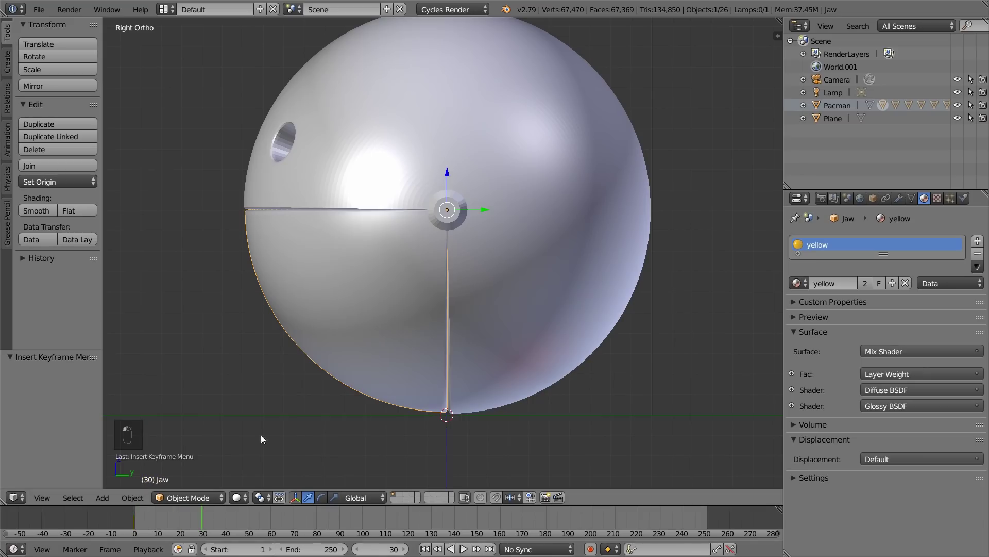
pyautogui.press('i')
pyautogui.click(387, 232)
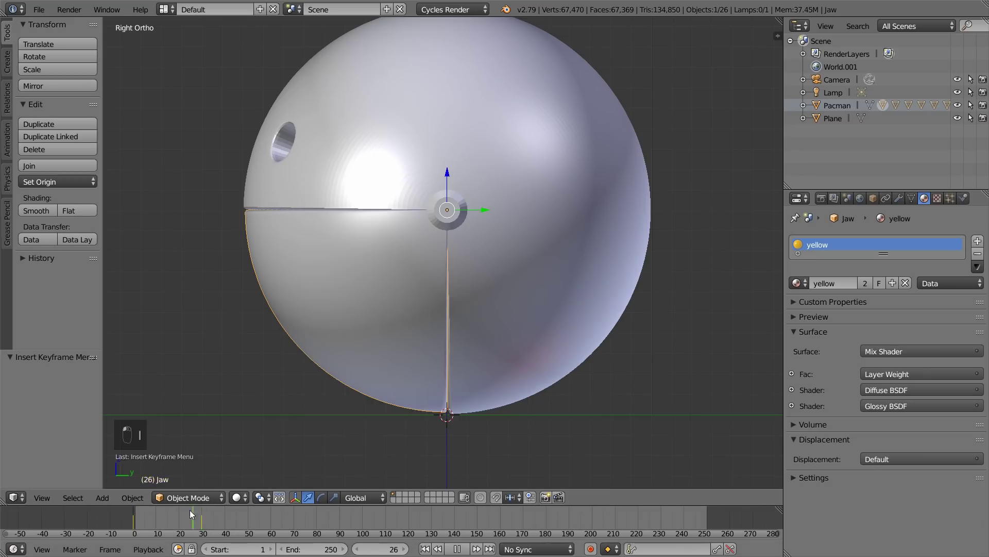
# - At frame 15, rotate the Jaw 76.7° about X, keyframe its rotation, and preview
pyautogui.moveTo(169, 511); pyautogui.dragTo(168, 512)
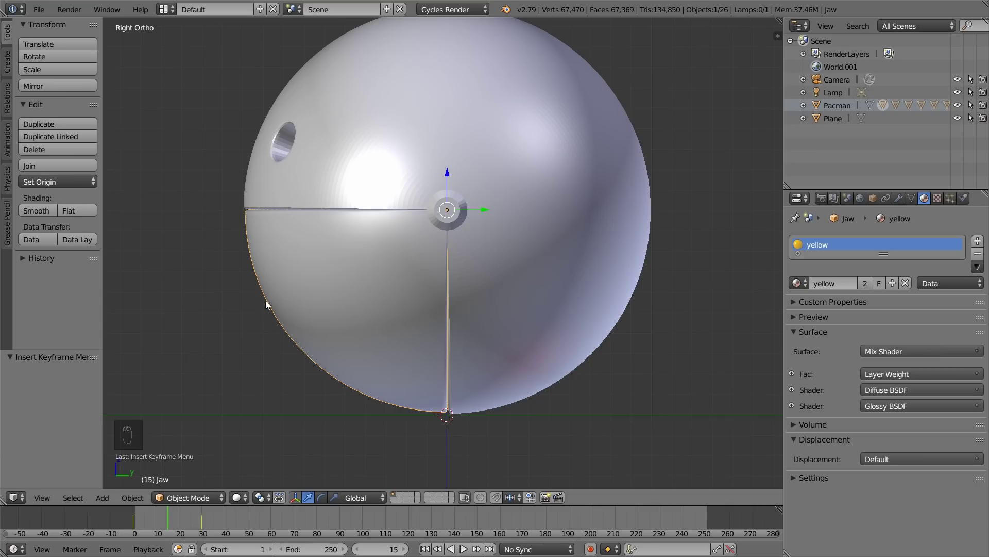
pyautogui.press('r')
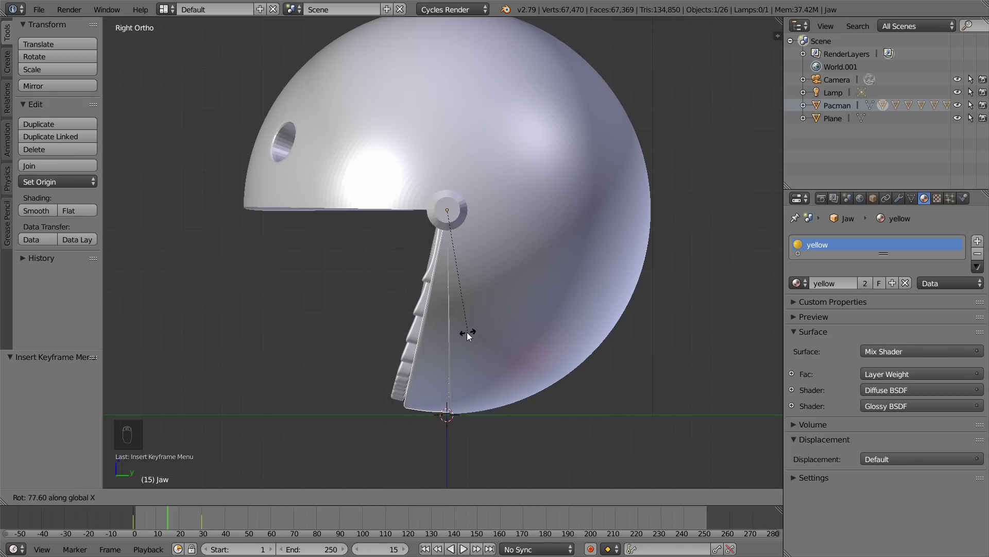
pyautogui.click(466, 332)
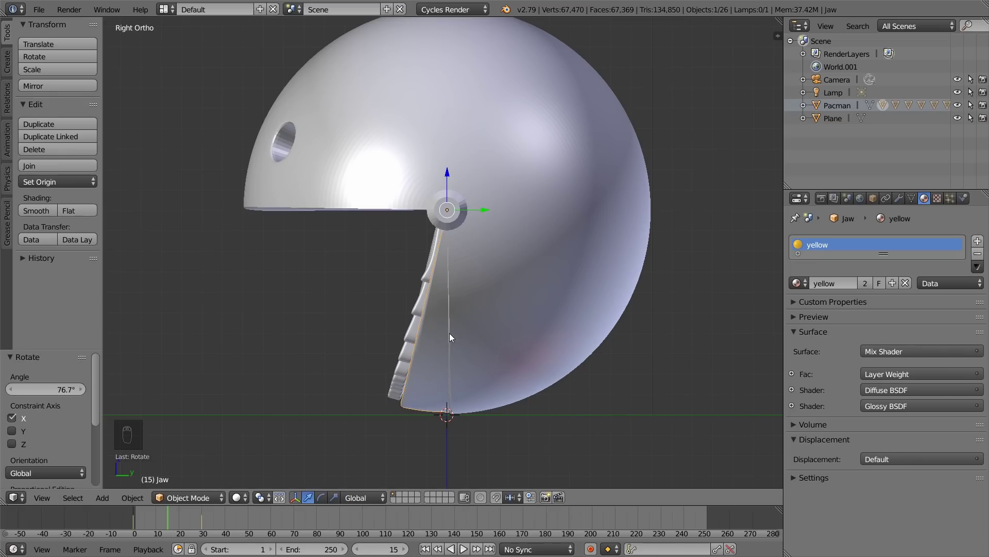
pyautogui.press('i')
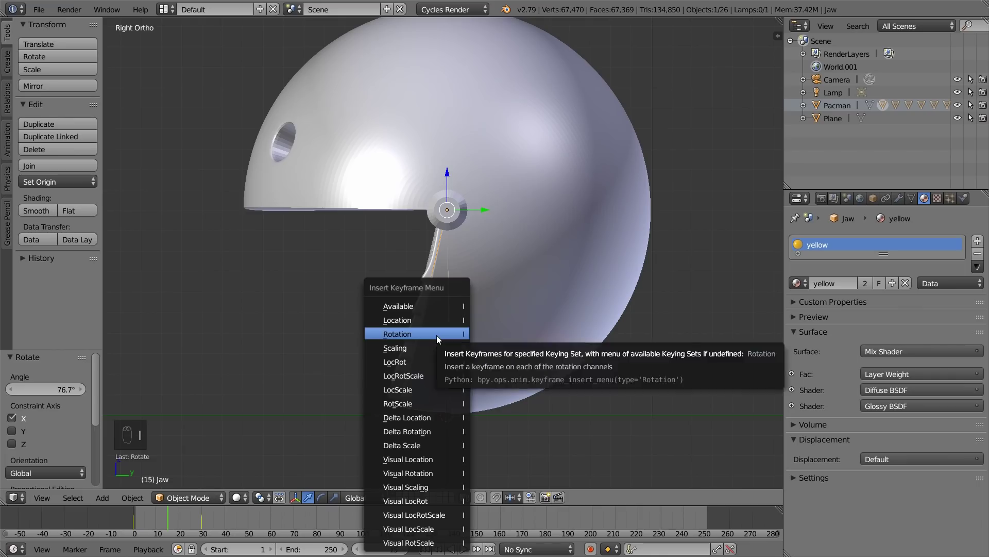
pyautogui.click(437, 335)
pyautogui.click(137, 514)
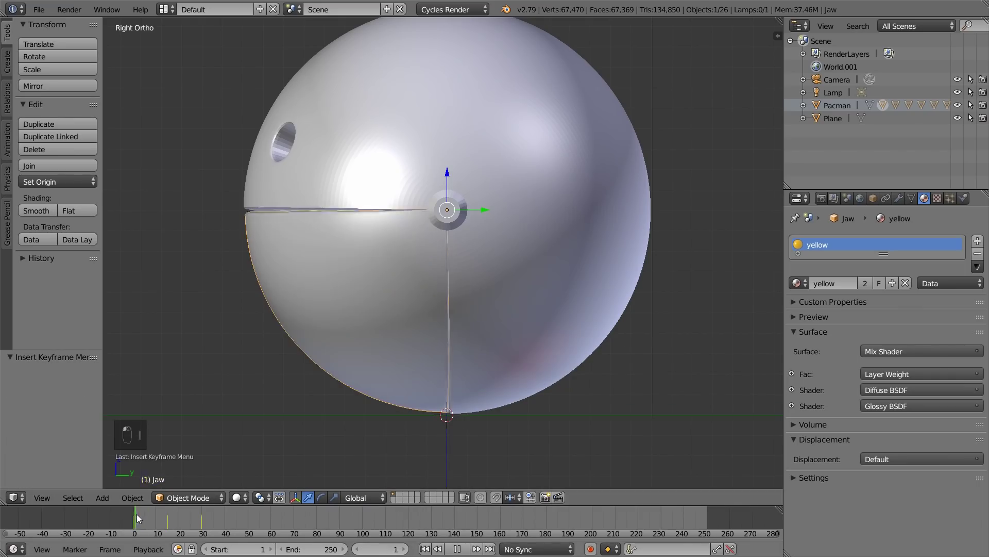
pyautogui.moveTo(137, 515); pyautogui.dragTo(652, 527)
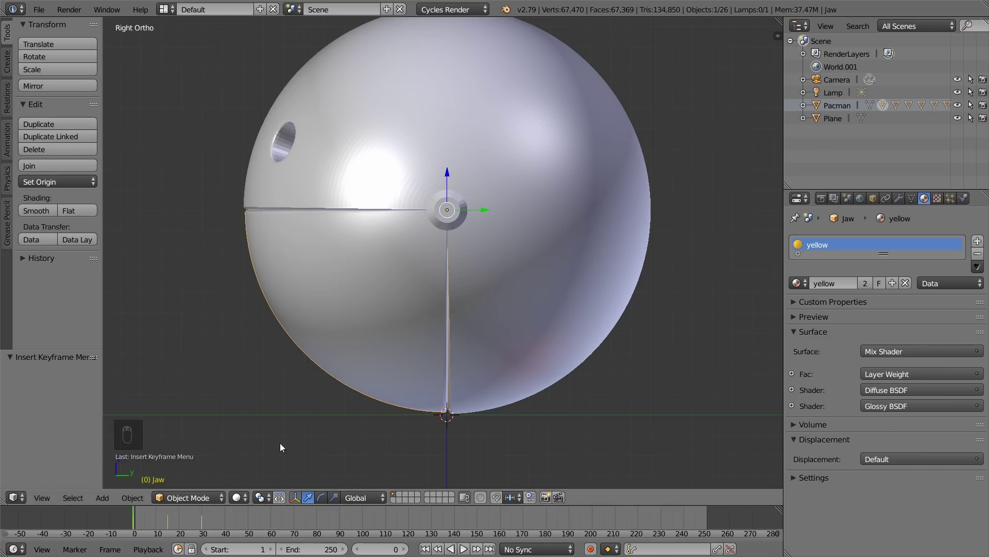
pyautogui.click(13, 497)
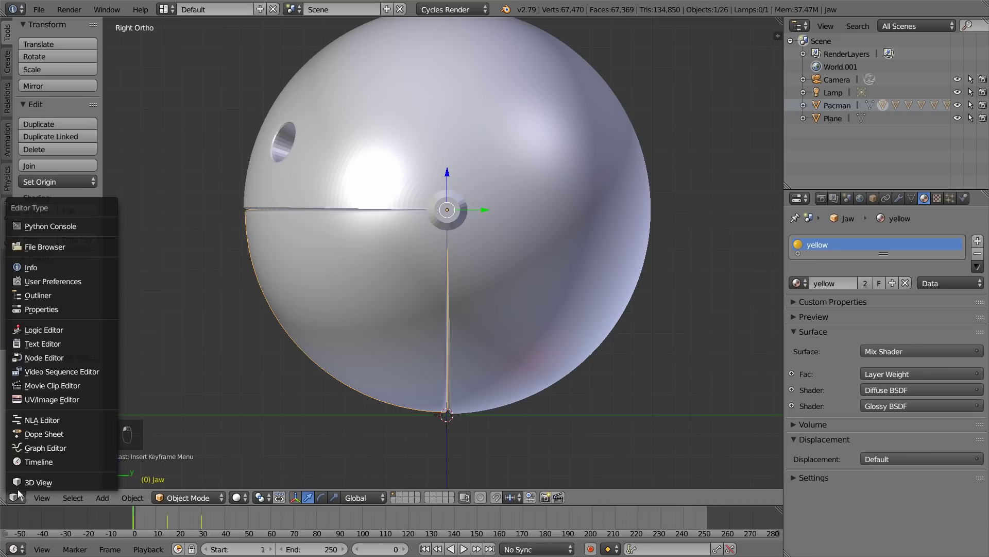
# - In the Graph Editor, apply Make Cyclic (F-Modifier) to the Jaw rotation curves
pyautogui.click(41, 448)
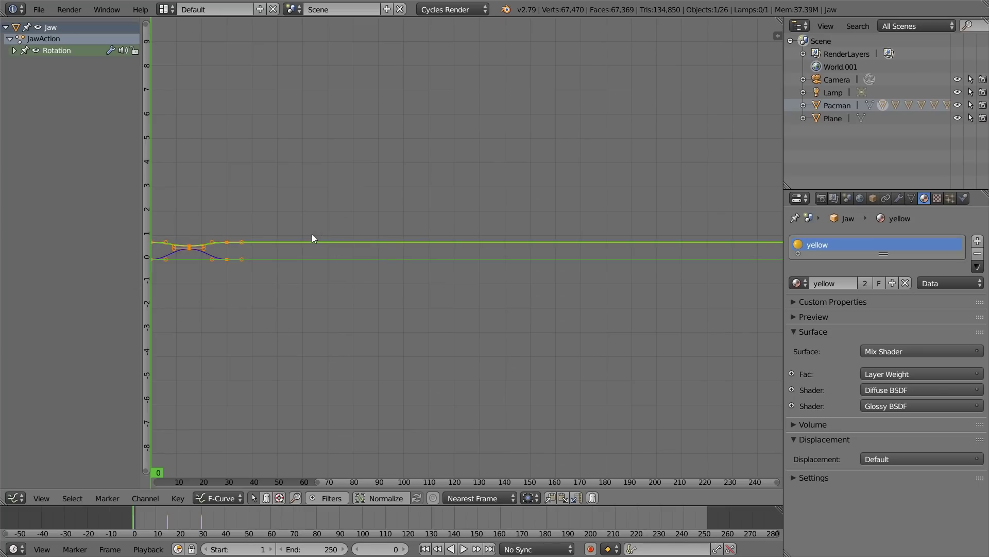
pyautogui.hotkey('shift', 'e')
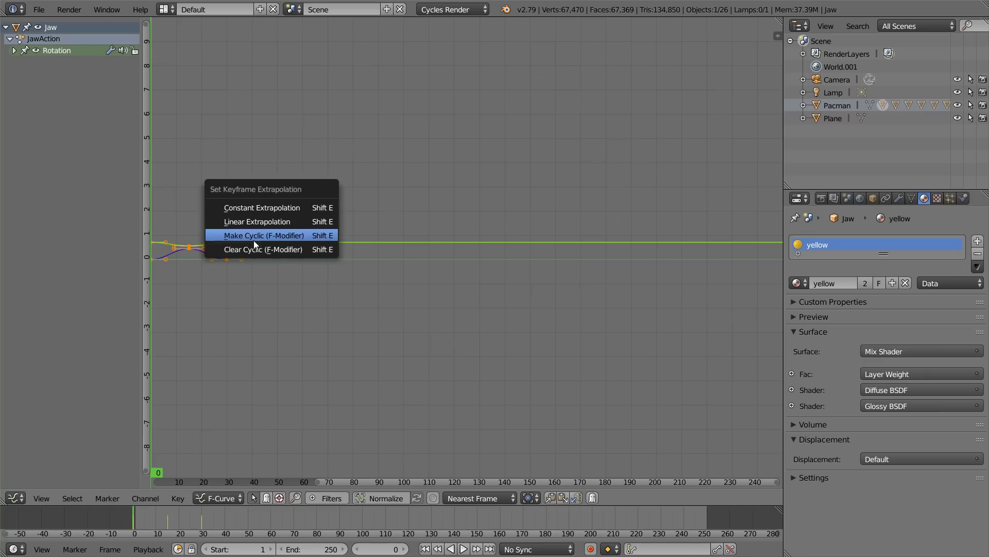
pyautogui.click(272, 238)
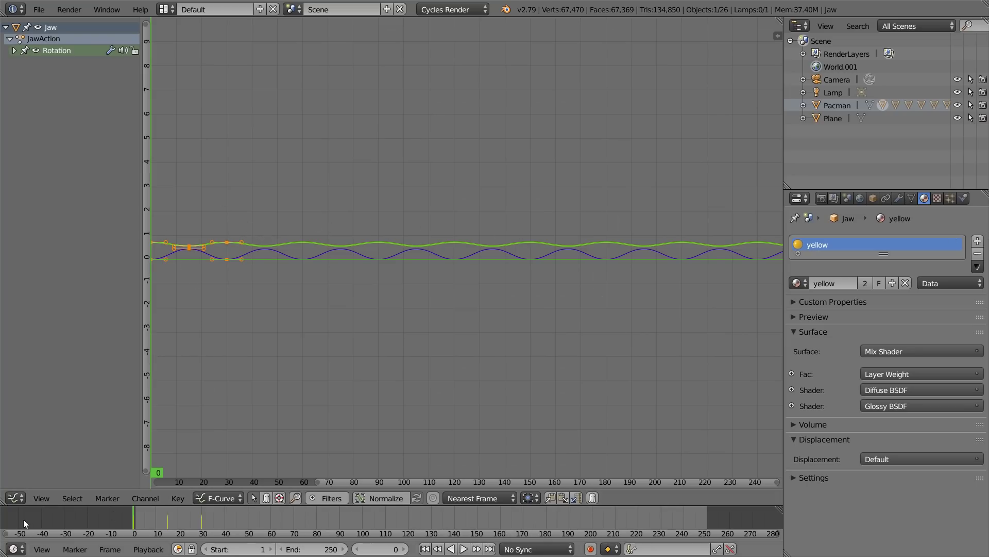
# - Return to the 3D View and play back the repeating chomp animation
pyautogui.click(15, 498)
pyautogui.click(33, 483)
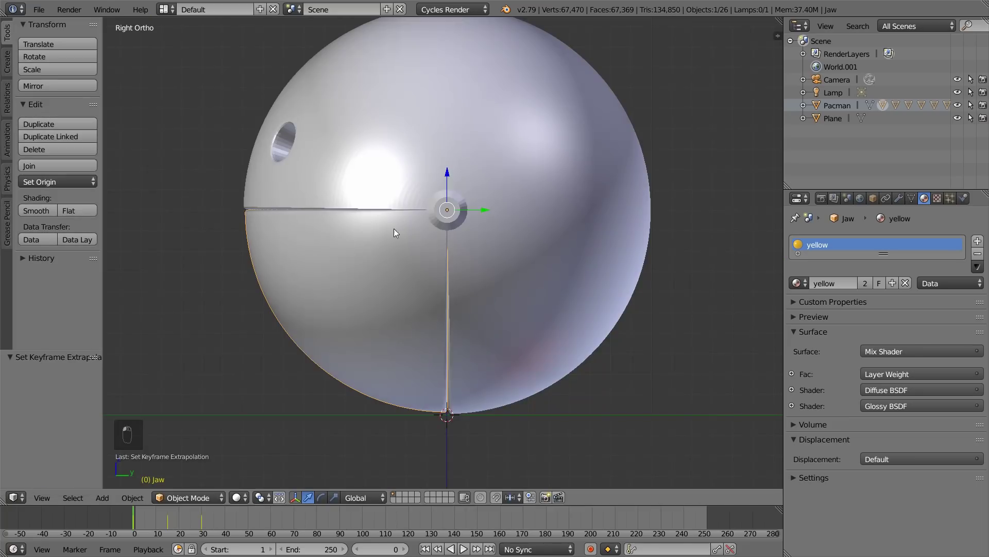
pyautogui.hotkey('alt', 'a')
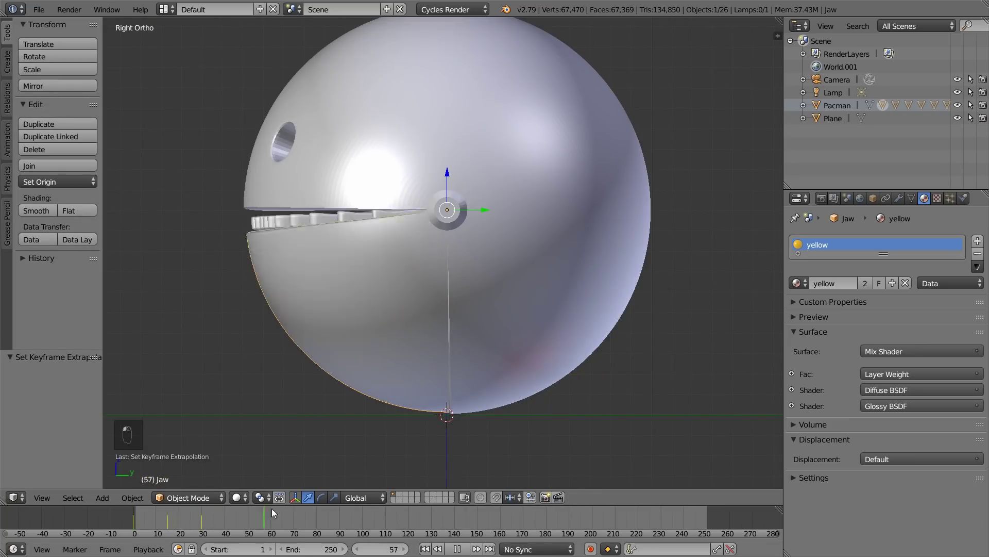
pyautogui.press('Escape')
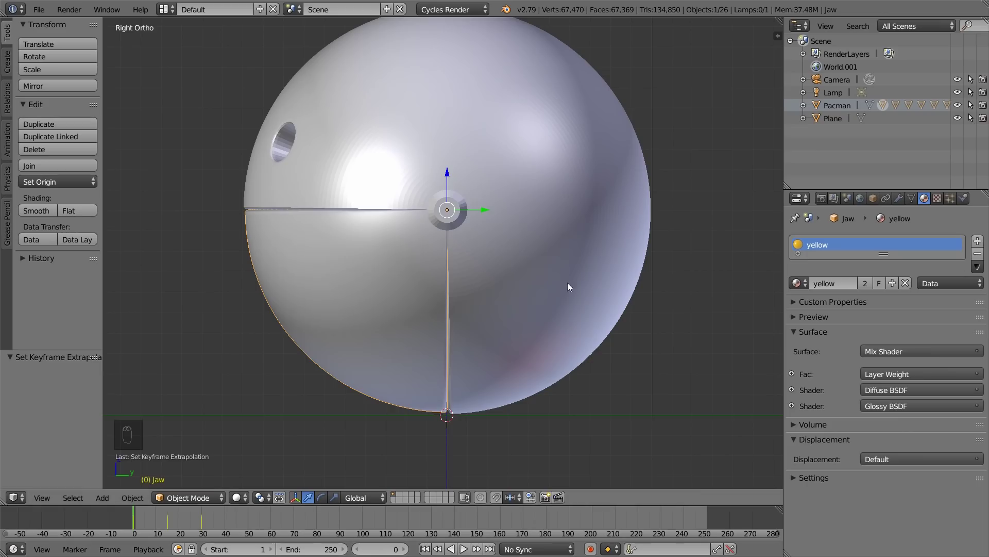
pyautogui.scroll(-1, 517, 245)
pyautogui.scroll(-4, 518, 245)
pyautogui.moveTo(512, 199); pyautogui.dragTo(519, 262, button='middle')
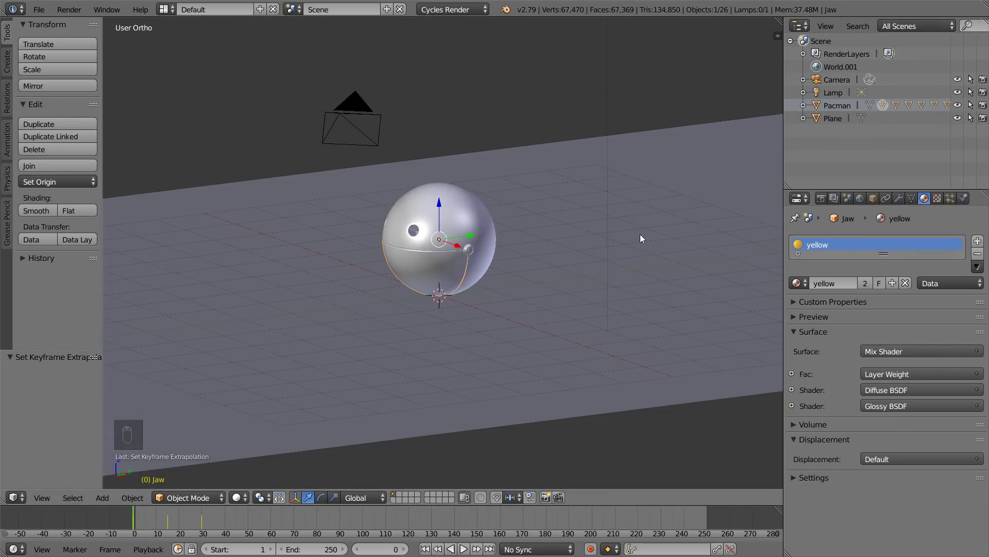
# - Add a background image slot in the sidebar and select the downtown street footage video
pyautogui.press('n')
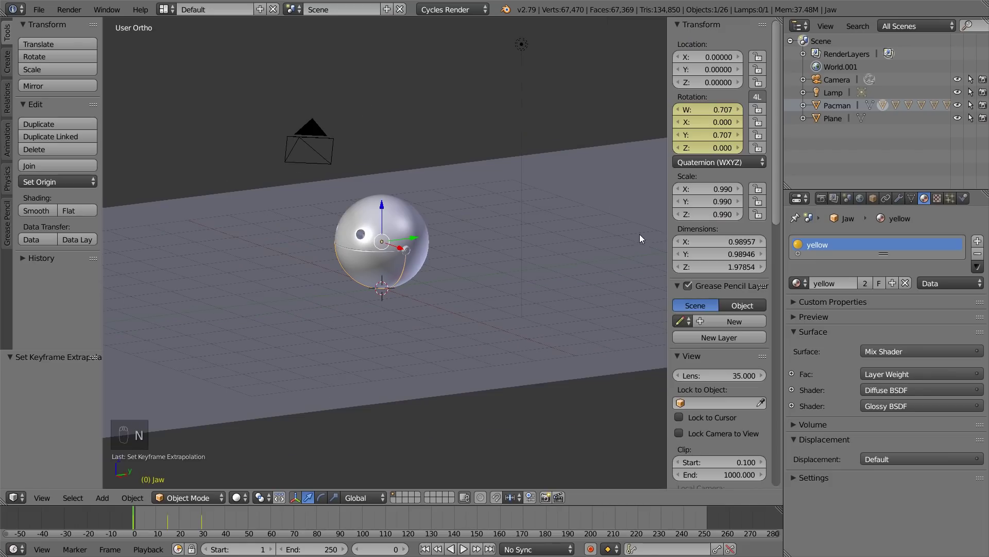
pyautogui.moveTo(778, 200)
pyautogui.mouseDown()
pyautogui.moveTo(771, 500)
pyautogui.moveTo(772, 381)
pyautogui.mouseUp()
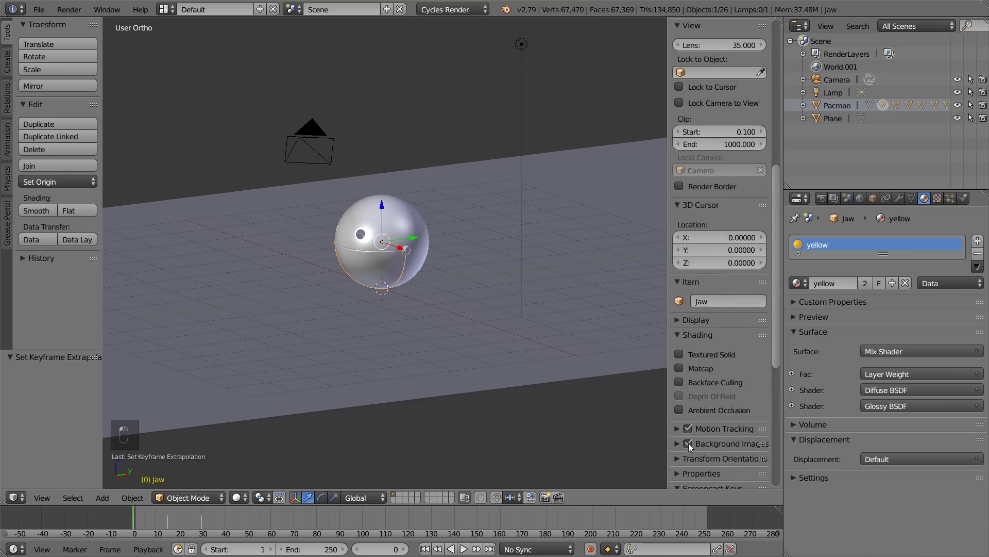
pyautogui.scroll(-4, 685, 438)
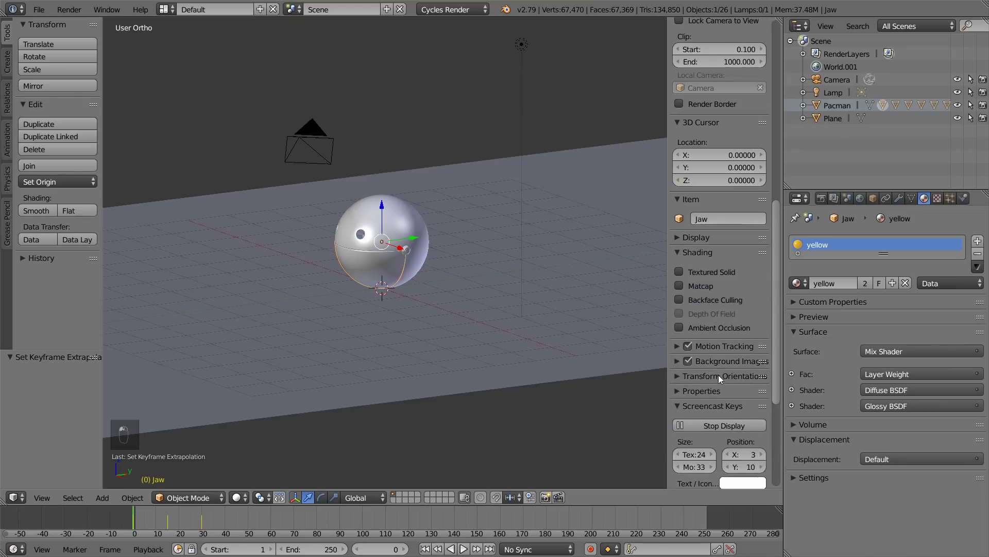
pyautogui.click(678, 361)
pyautogui.click(700, 382)
pyautogui.scroll(-4, 700, 382)
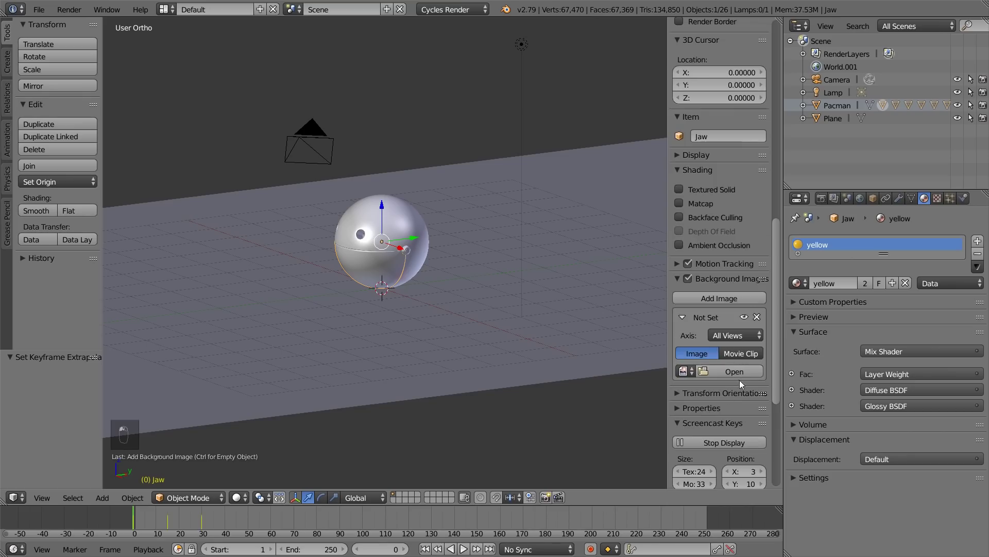
pyautogui.click(740, 379)
pyautogui.click(183, 85)
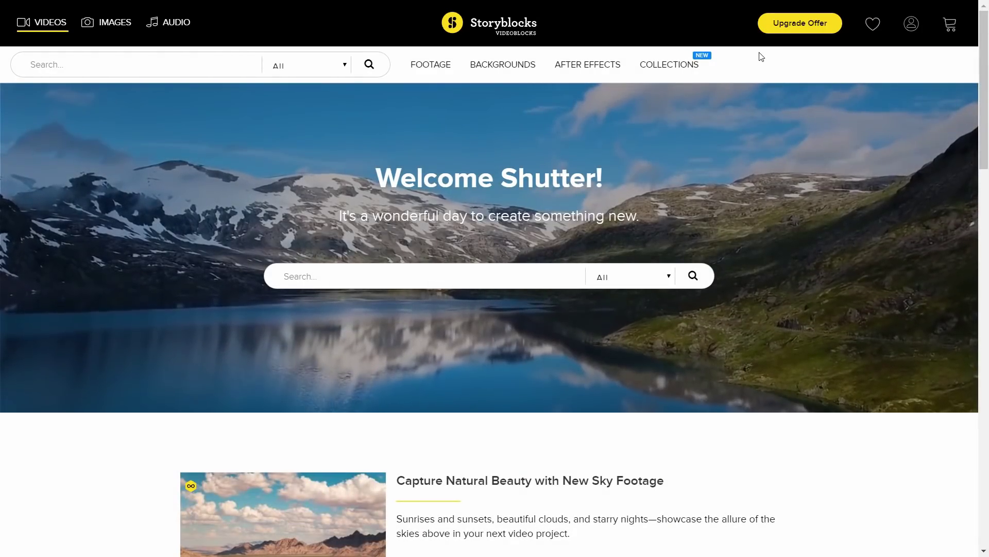
# - Browse Storyblocks stock clips and open the elephant-in-water clip's detail page
pyautogui.scroll(-8, 676, 269)
pyautogui.scroll(-2, 675, 269)
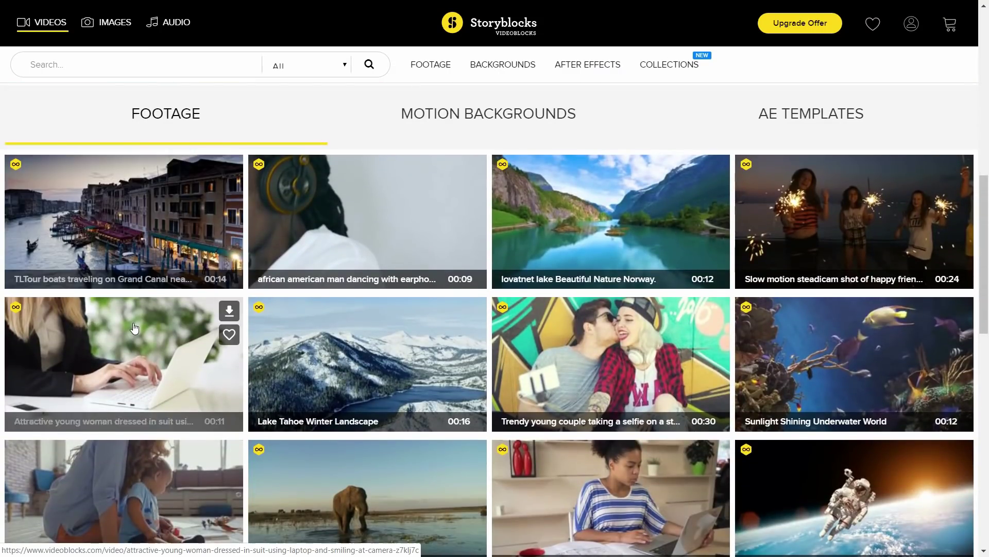
pyautogui.click(367, 490)
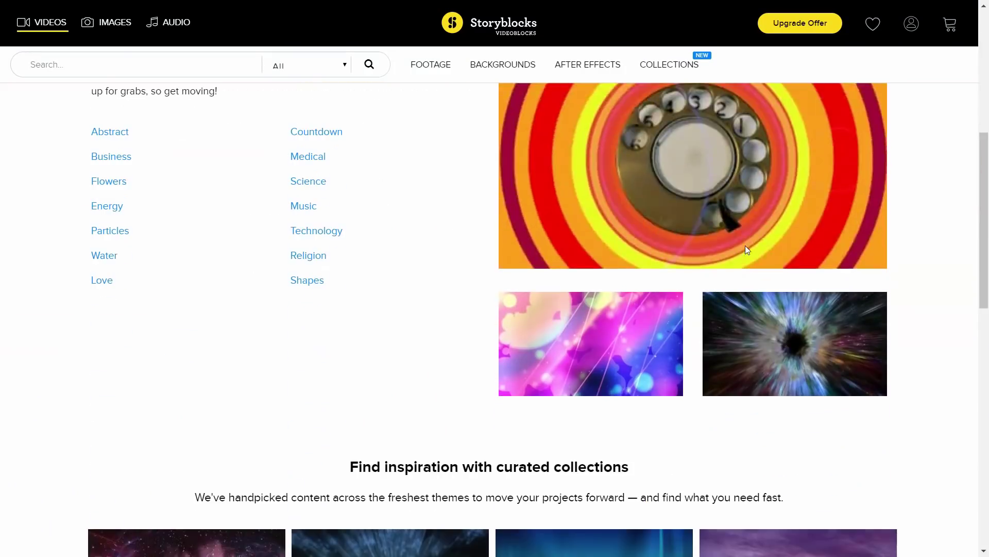
pyautogui.scroll(-8, 746, 251)
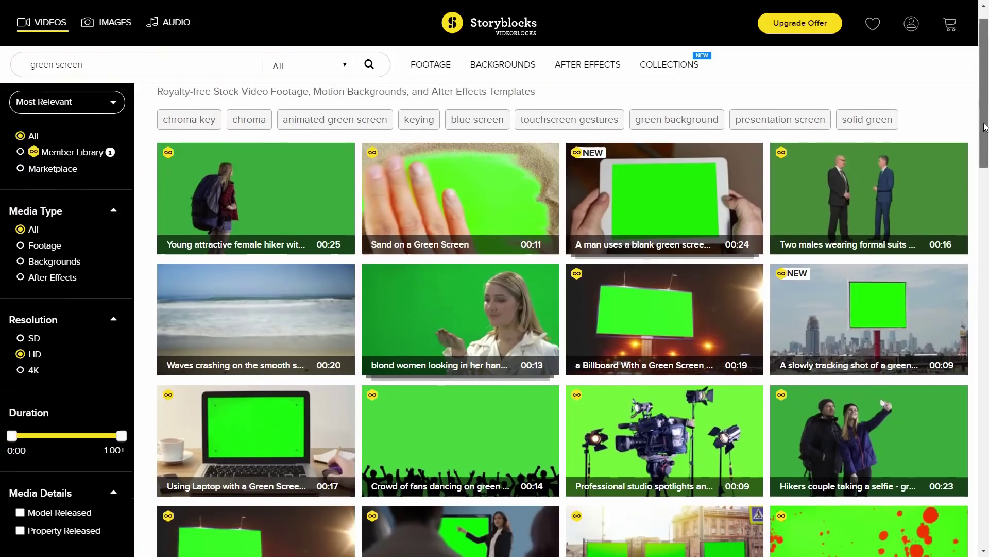
pyautogui.moveTo(984, 127); pyautogui.dragTo(968, 422)
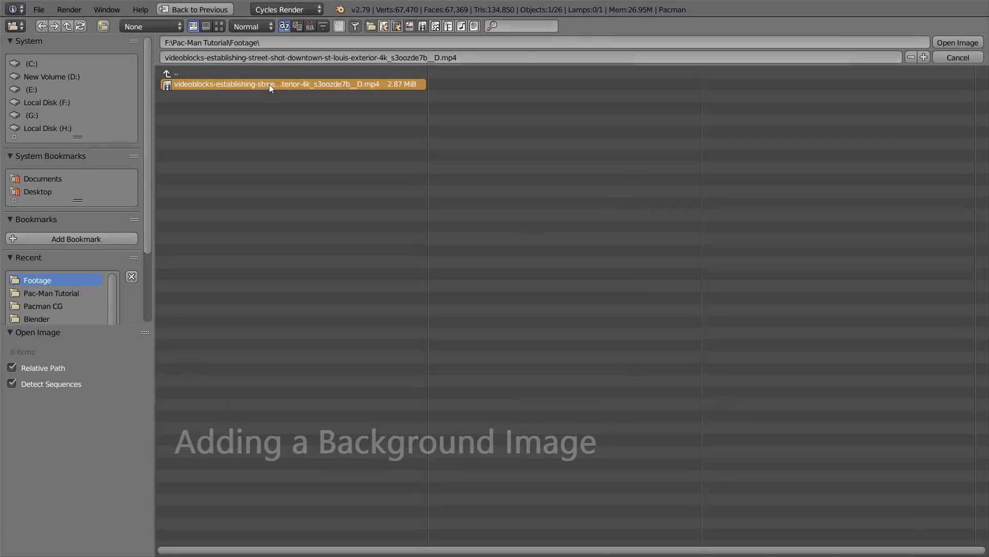
# - Load the street footage movie as the background and set its opacity to 1
pyautogui.click(960, 43)
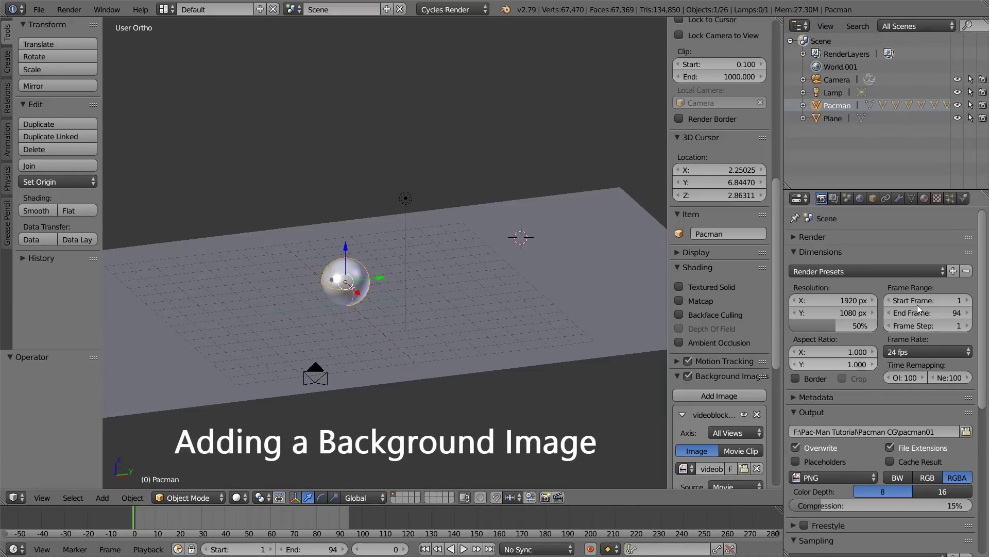
pyautogui.scroll(-10, 775, 401)
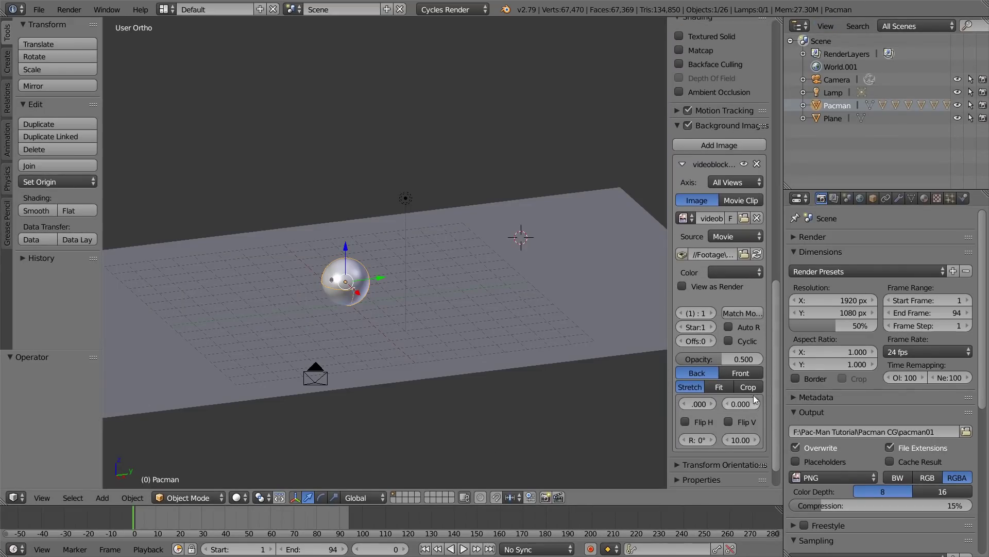
pyautogui.click(745, 358)
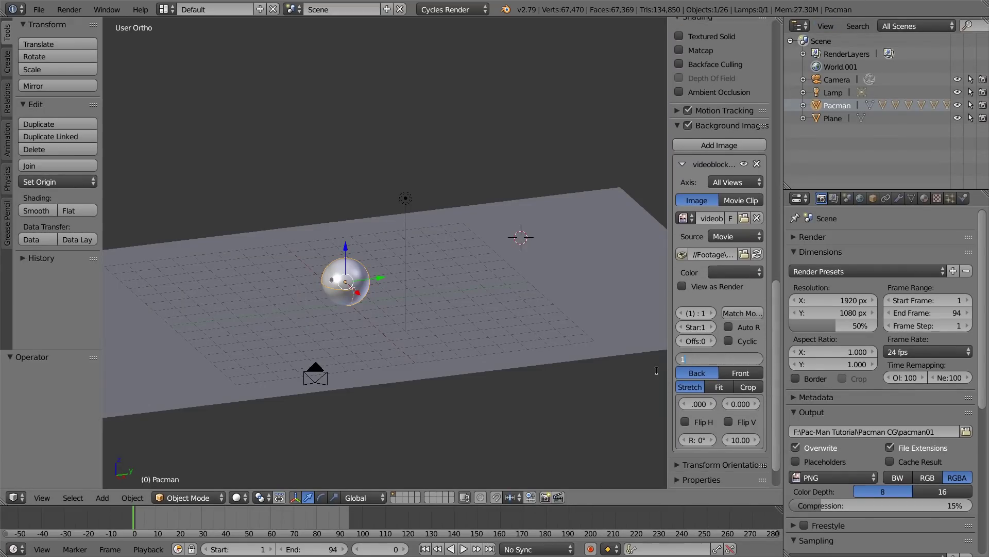
pyautogui.write('1')
pyautogui.press('Return')
pyautogui.moveTo(775, 292)
pyautogui.mouseDown()
pyautogui.moveTo(784, 248)
pyautogui.moveTo(774, 101)
pyautogui.mouseUp()
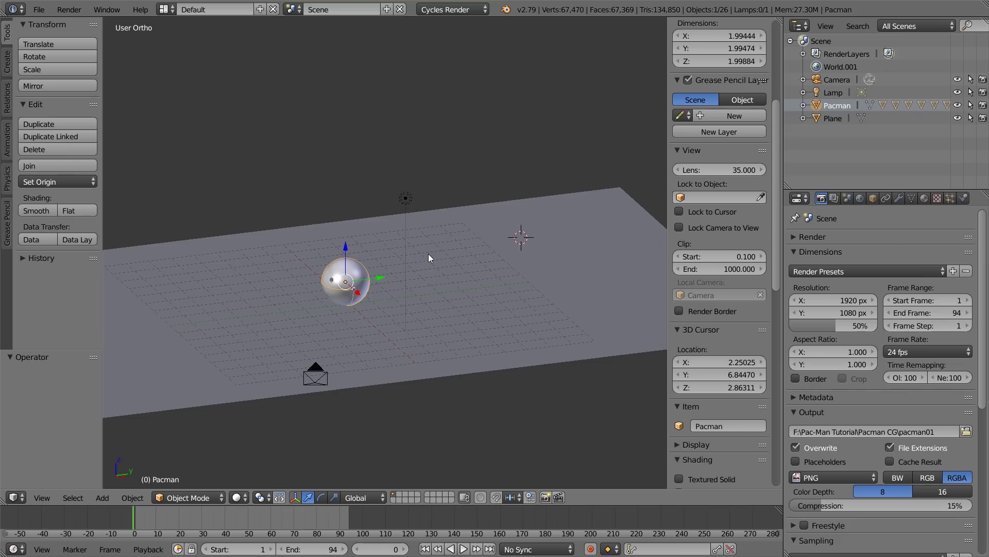
# - With Lock Camera to View on, lower the camera so the ground plane matches the street
pyautogui.press('KP_0')
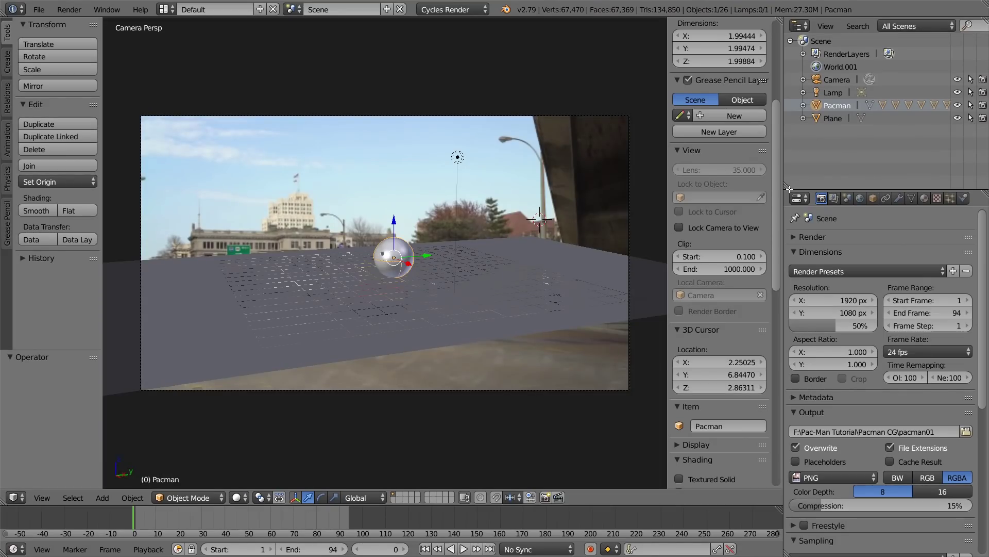
pyautogui.press('Home')
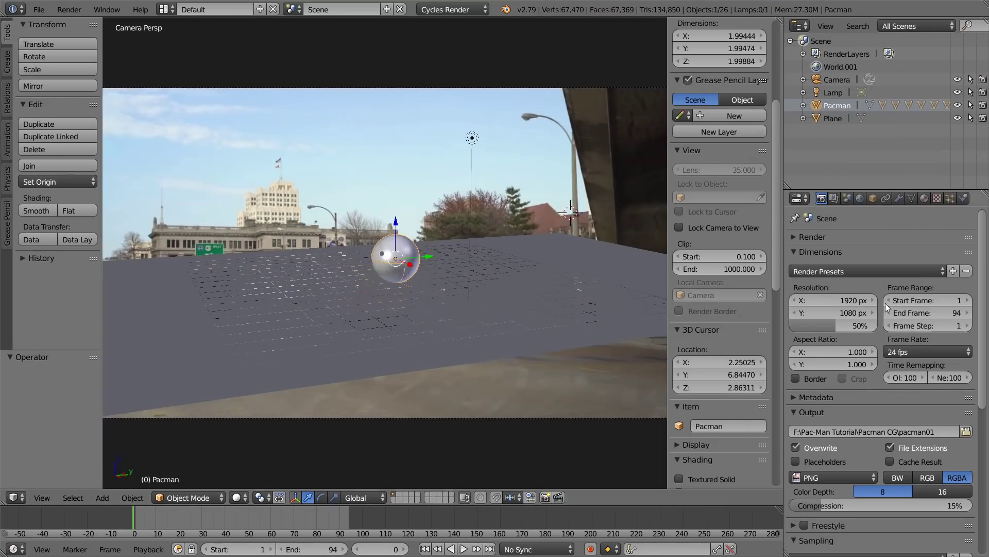
pyautogui.scroll(2, 768, 87)
pyautogui.scroll(-5, 768, 172)
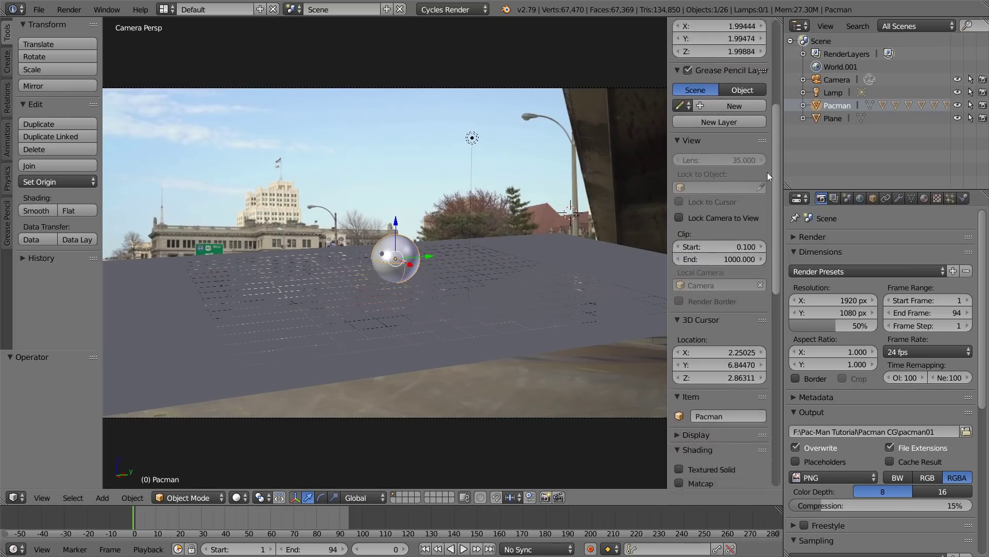
pyautogui.click(678, 158)
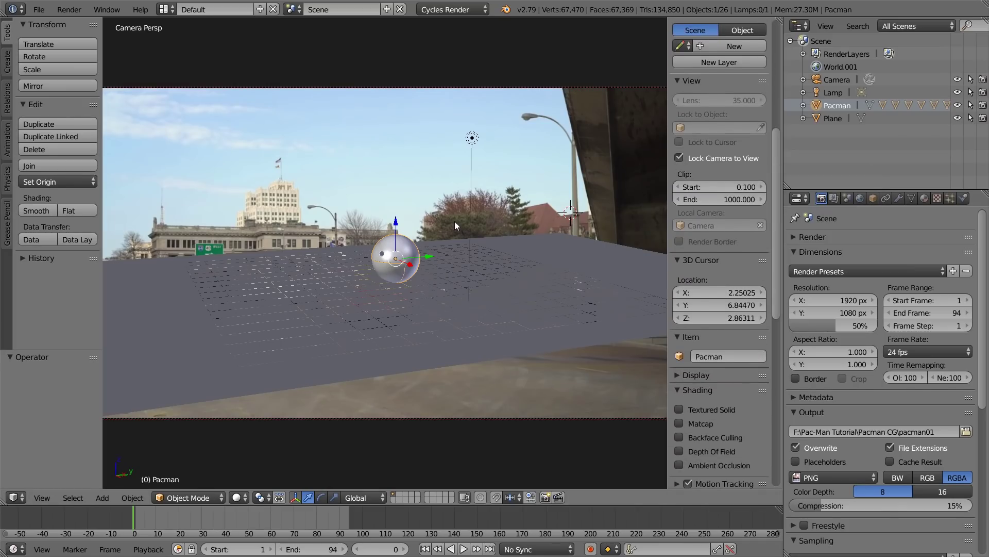
pyautogui.press('n')
pyautogui.moveTo(512, 259); pyautogui.dragTo(543, 292, button='middle')
pyautogui.rightClick(304, 321)
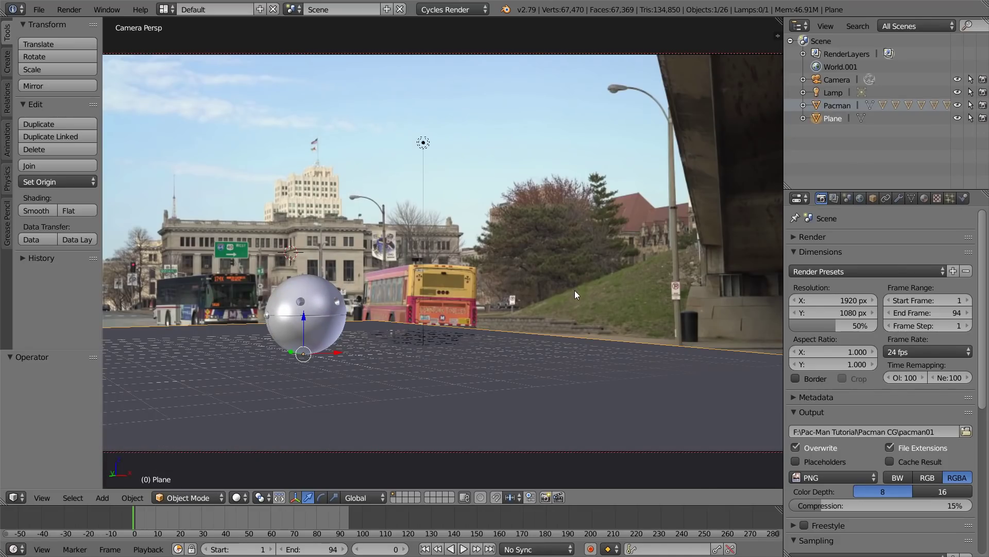
# - Enable Shadow Catcher on the ground plane and preview it in Rendered shading
pyautogui.click(873, 199)
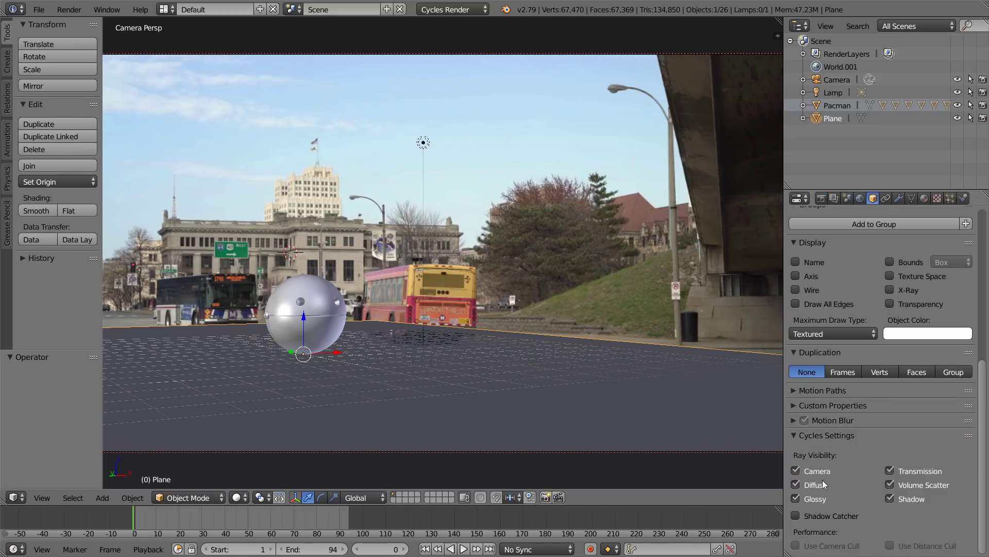
pyautogui.click(796, 514)
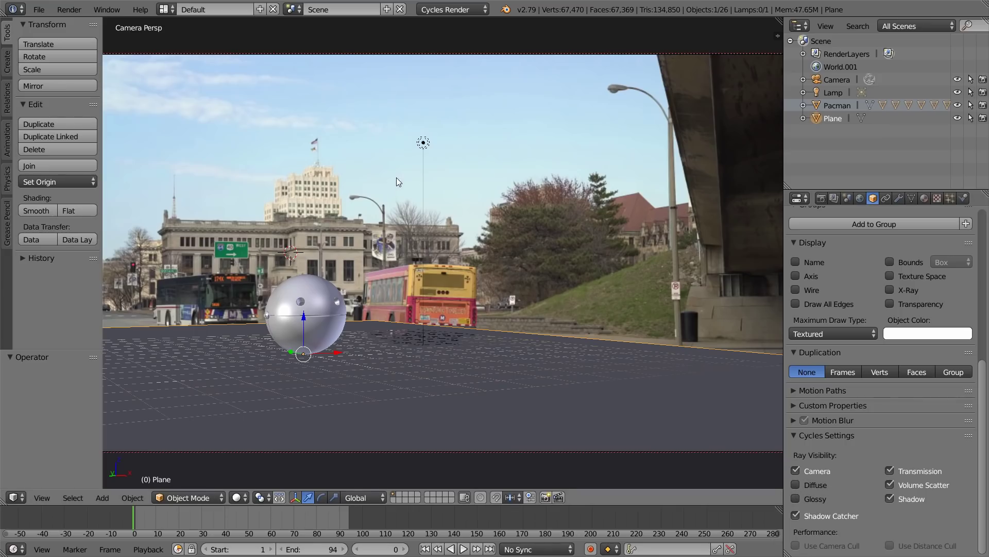
pyautogui.click(237, 498)
pyautogui.click(254, 425)
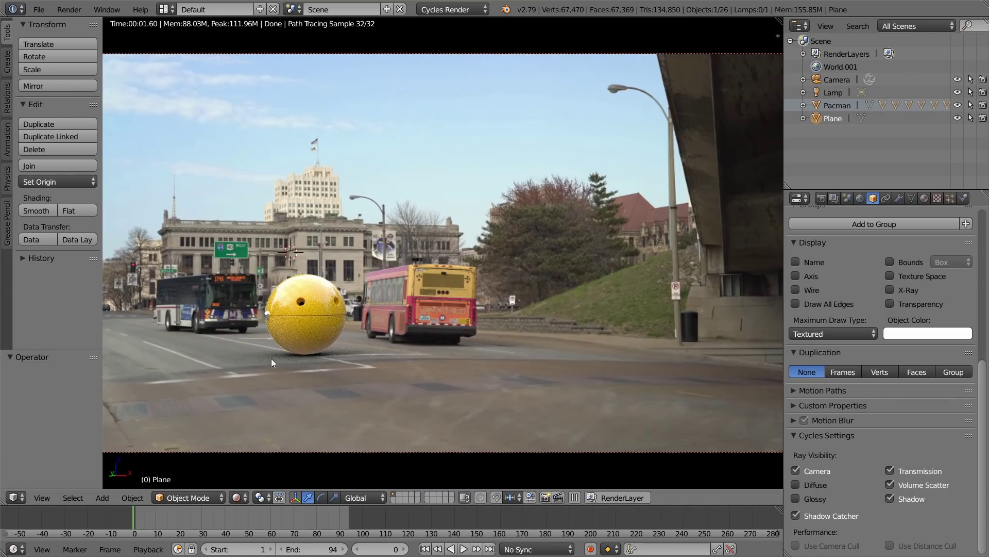
# - Return to Solid shading and slide Pac-Man 14.191 along Y to the shot's left edge
pyautogui.click(239, 497)
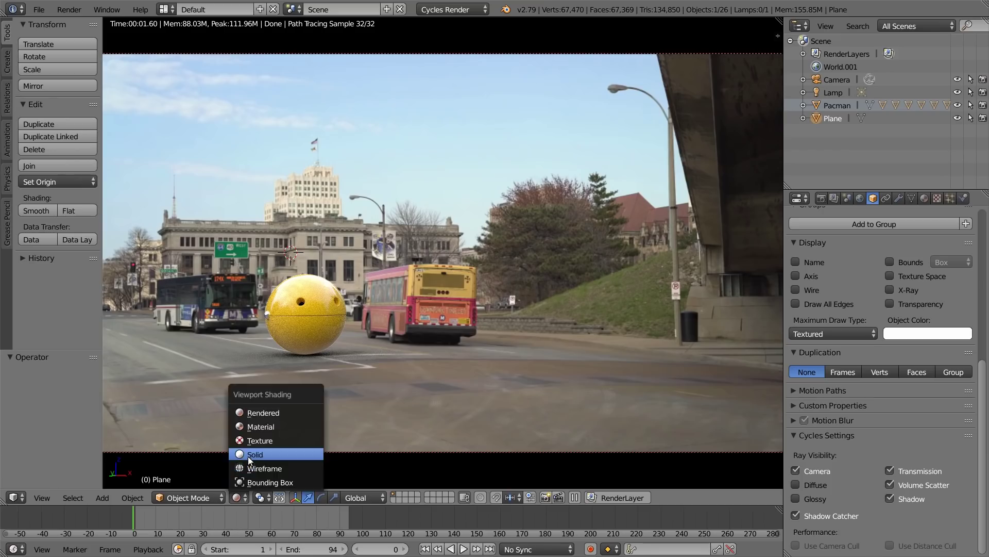
pyautogui.click(249, 457)
pyautogui.rightClick(325, 308)
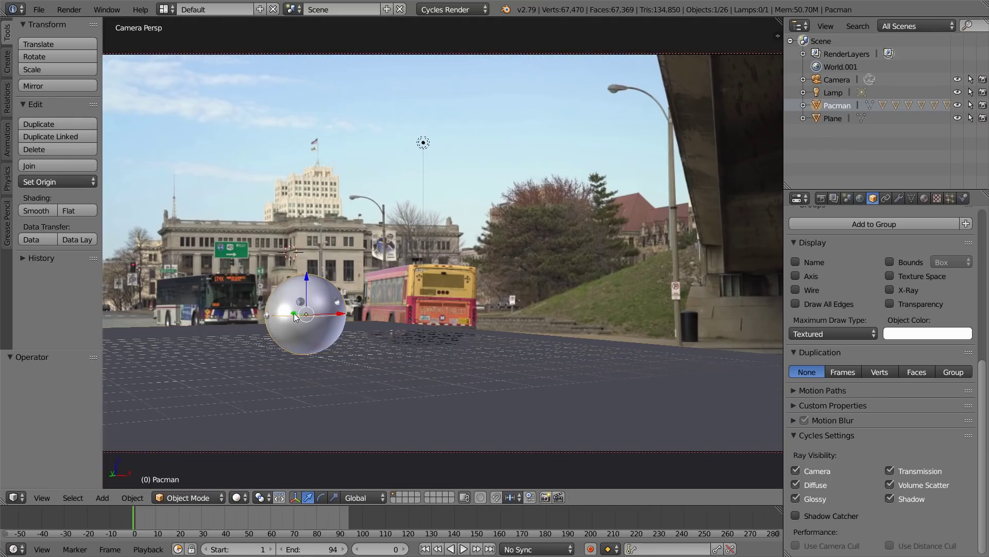
pyautogui.moveTo(295, 316); pyautogui.dragTo(158, 341)
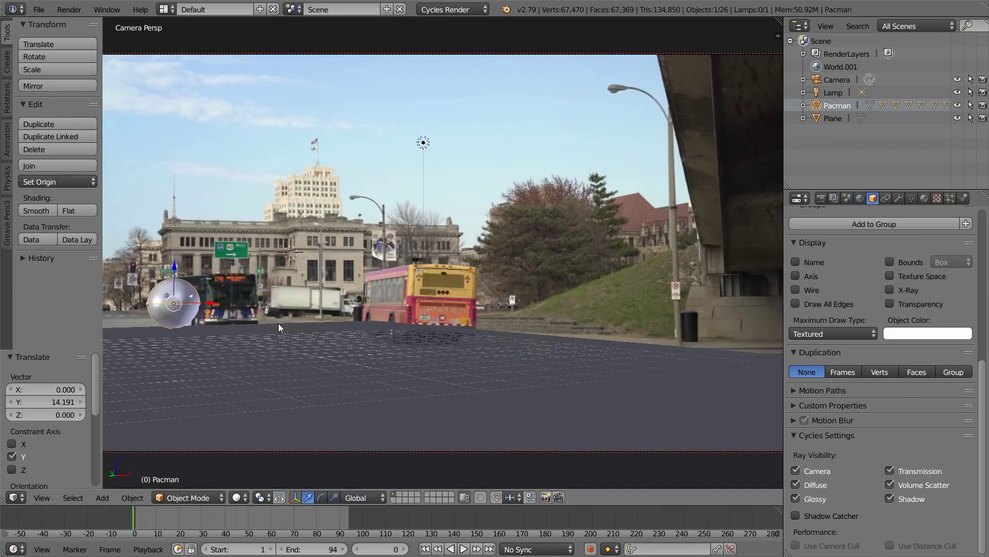
# - Insert a location keyframe for Pac-Man at frame 0 at Y 14.191
pyautogui.moveTo(278, 323); pyautogui.dragTo(202, 324, button='middle')
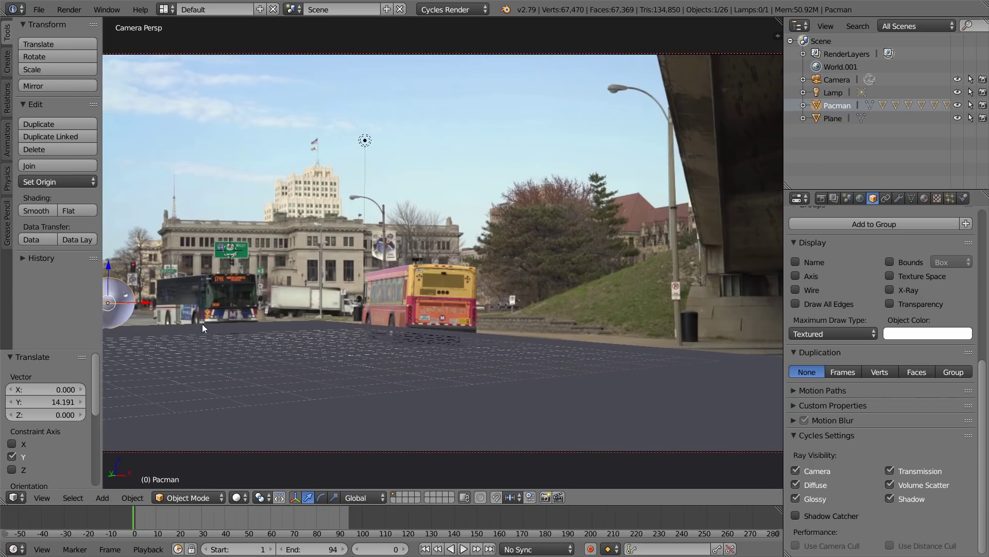
pyautogui.moveTo(318, 329); pyautogui.dragTo(317, 328, button='middle')
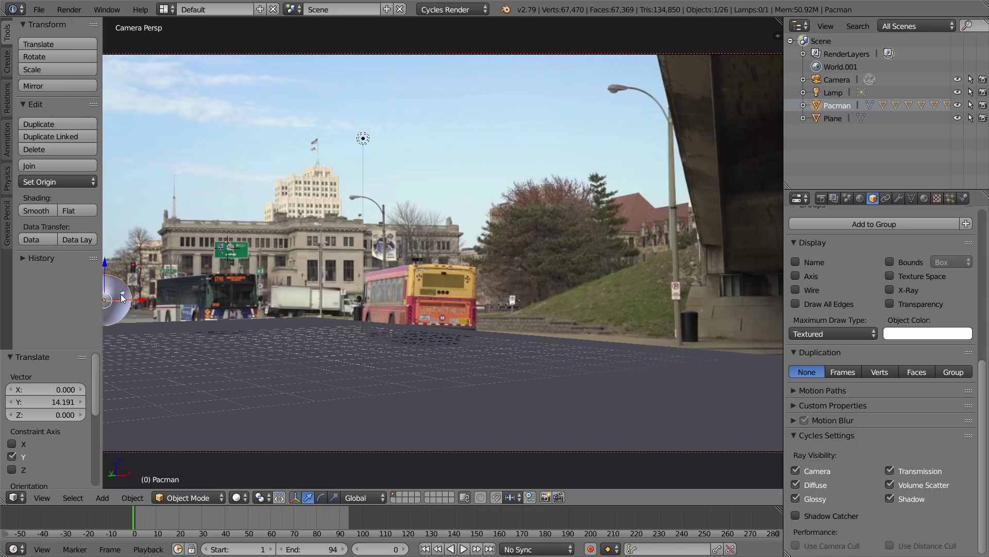
pyautogui.press('i')
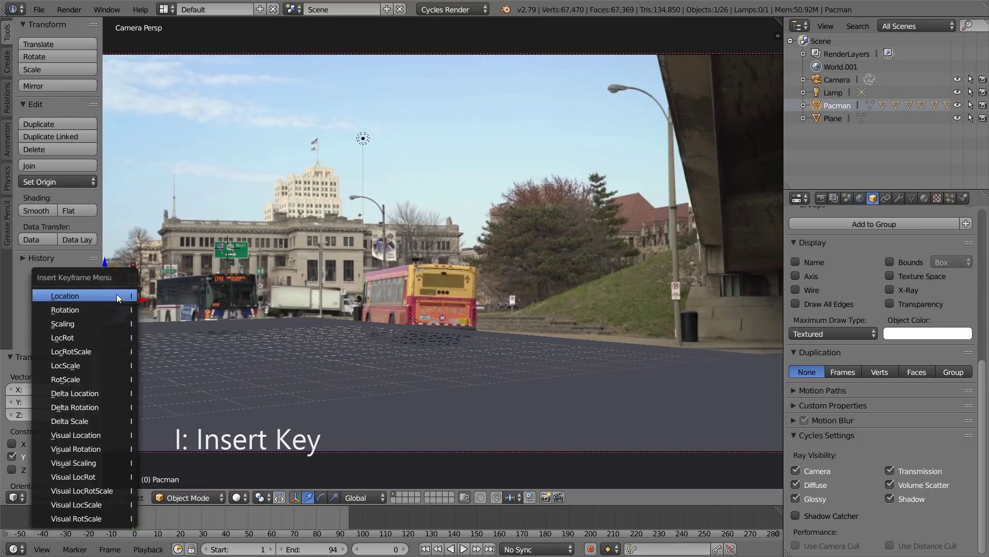
pyautogui.click(116, 295)
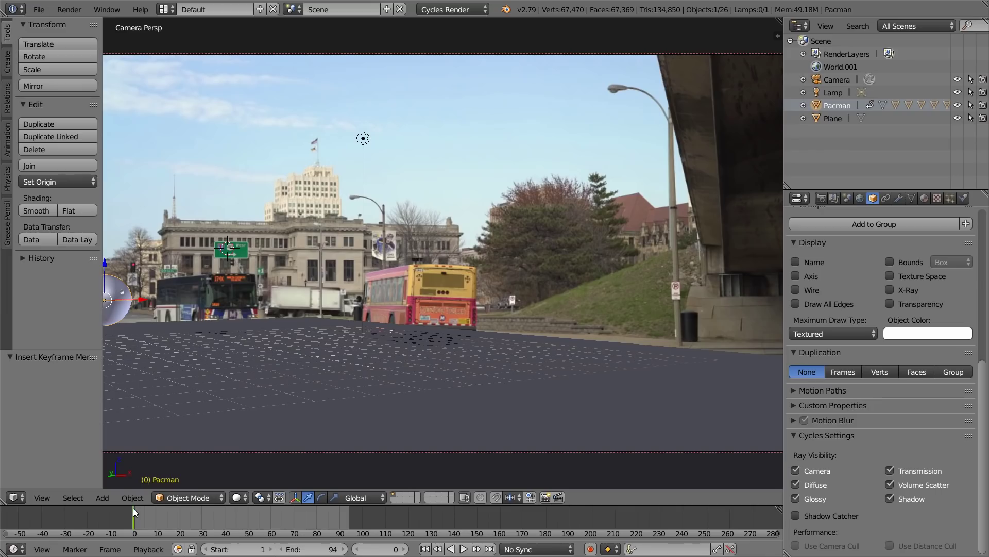
pyautogui.press('KP_7')
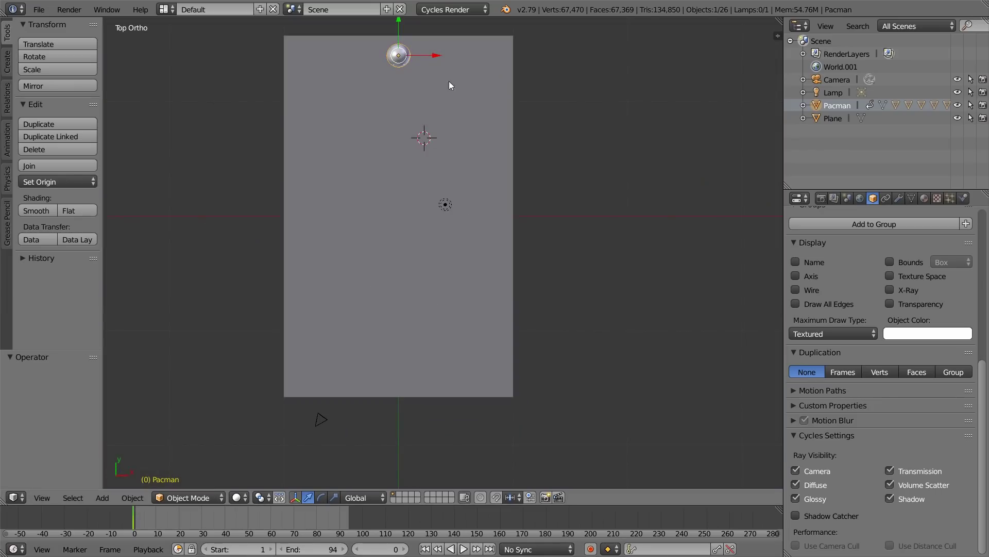
# - At frame 130, move Pacman -63.785 along Y and insert a location keyframe
pyautogui.scroll(-5, 391, 131)
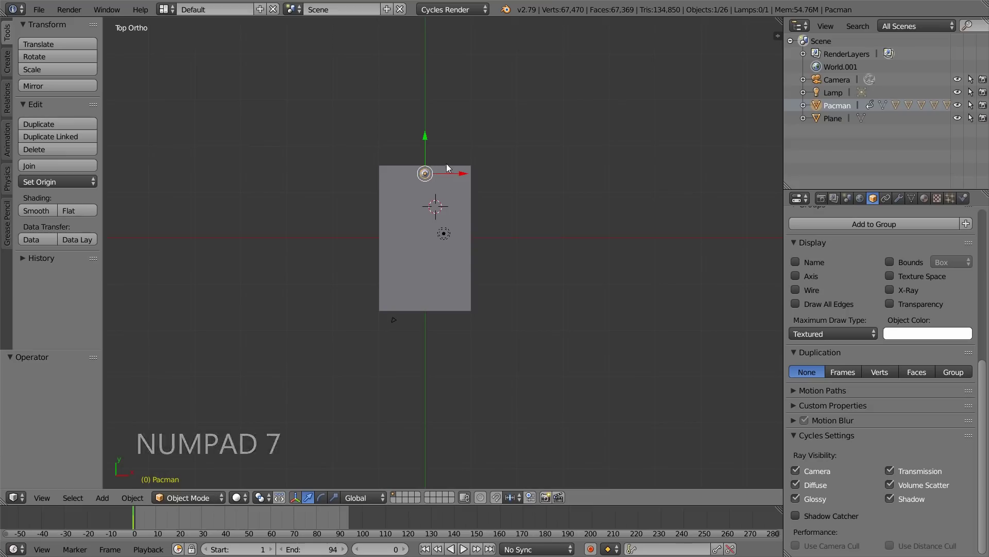
pyautogui.keyDown('shift'); pyautogui.moveTo(501, 166); pyautogui.dragTo(479, 108, button='middle'); pyautogui.keyUp('shift')
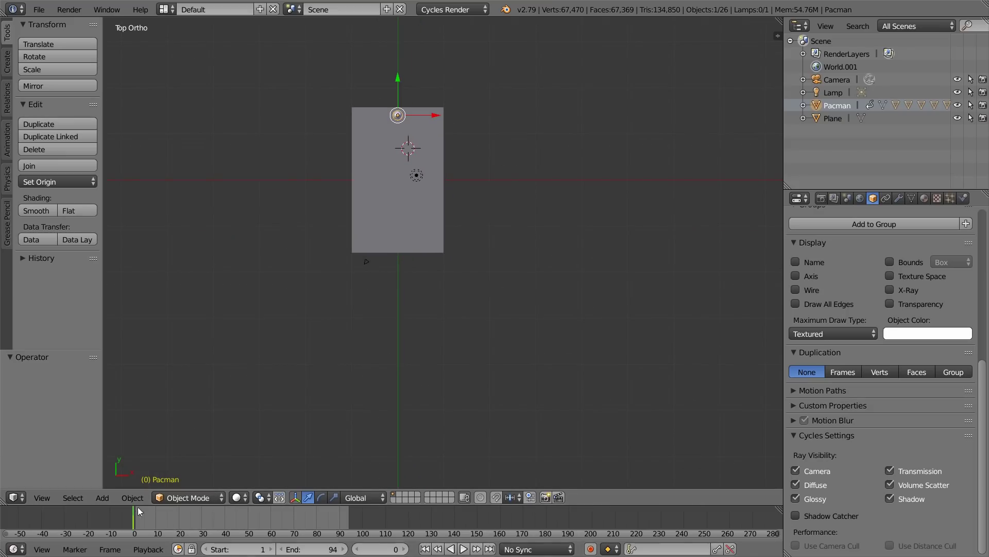
pyautogui.moveTo(138, 506); pyautogui.dragTo(433, 533)
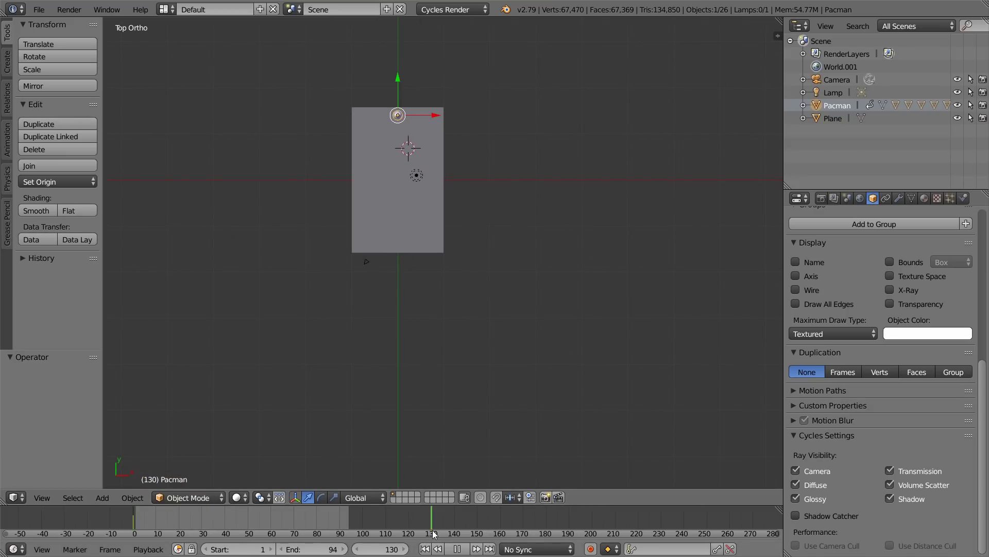
pyautogui.moveTo(397, 77); pyautogui.dragTo(409, 408)
pyautogui.press('i')
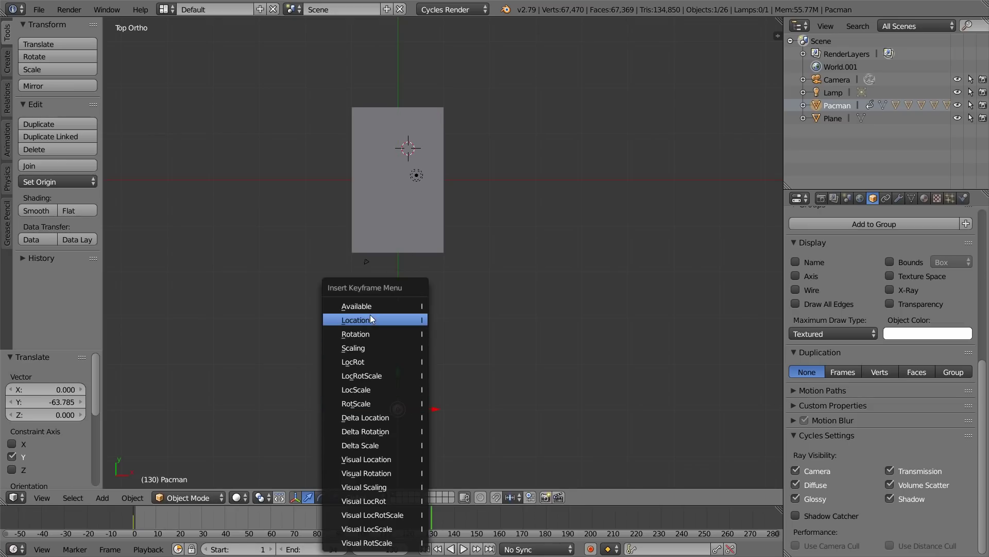
pyautogui.click(379, 320)
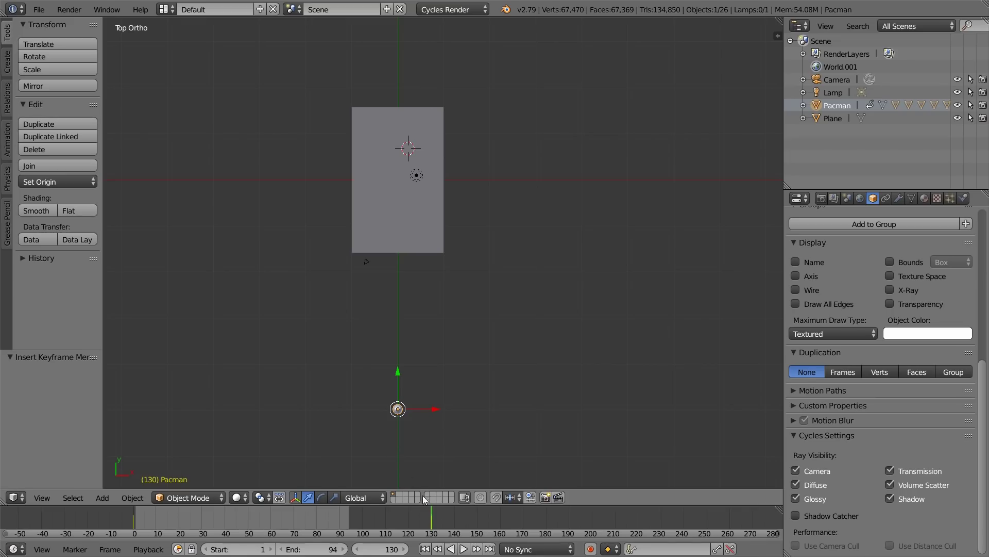
# - Play Pacman's animation from frame 0 through the camera, checking frame 68 along the way
pyautogui.press('Down')
pyautogui.press('KP_0')
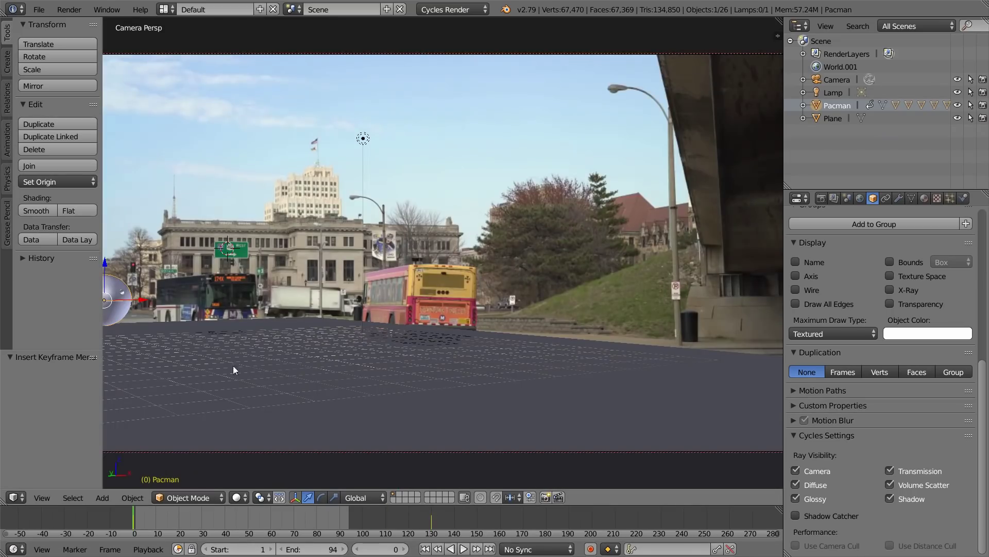
pyautogui.click(463, 549)
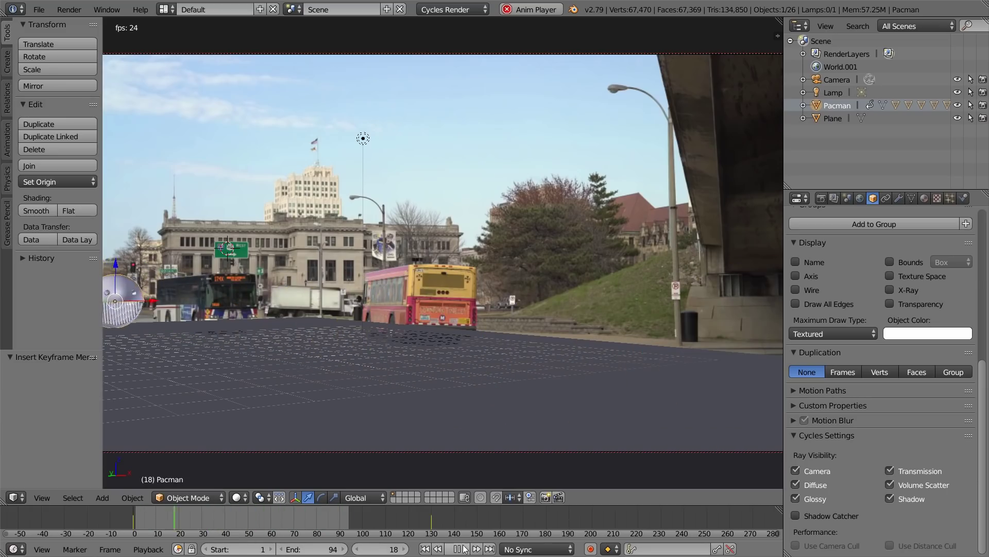
pyautogui.click(463, 549)
pyautogui.moveTo(245, 515); pyautogui.dragTo(287, 511)
pyautogui.keyDown('shift'); pyautogui.moveTo(473, 352); pyautogui.dragTo(380, 358, button='middle'); pyautogui.keyUp('shift')
pyautogui.click(135, 521)
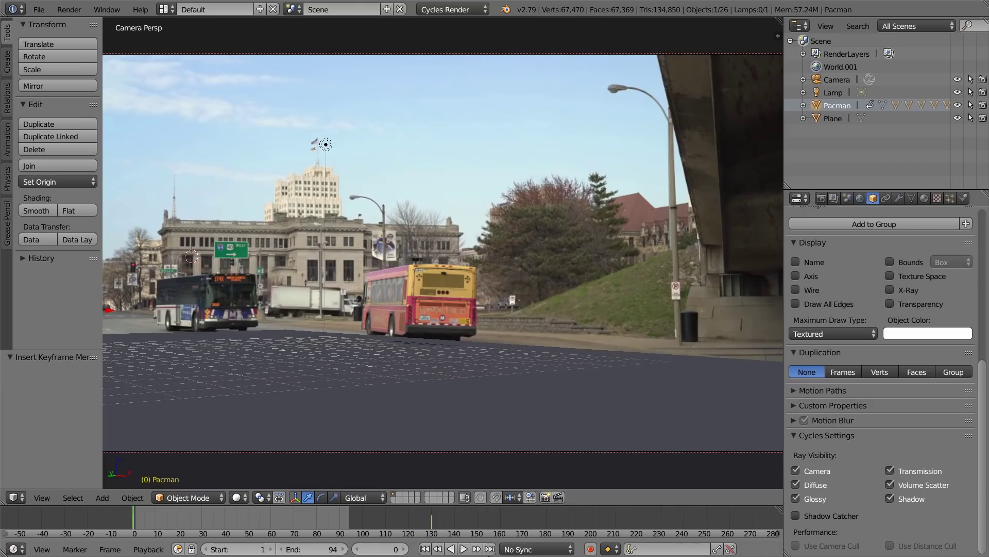
pyautogui.click(463, 549)
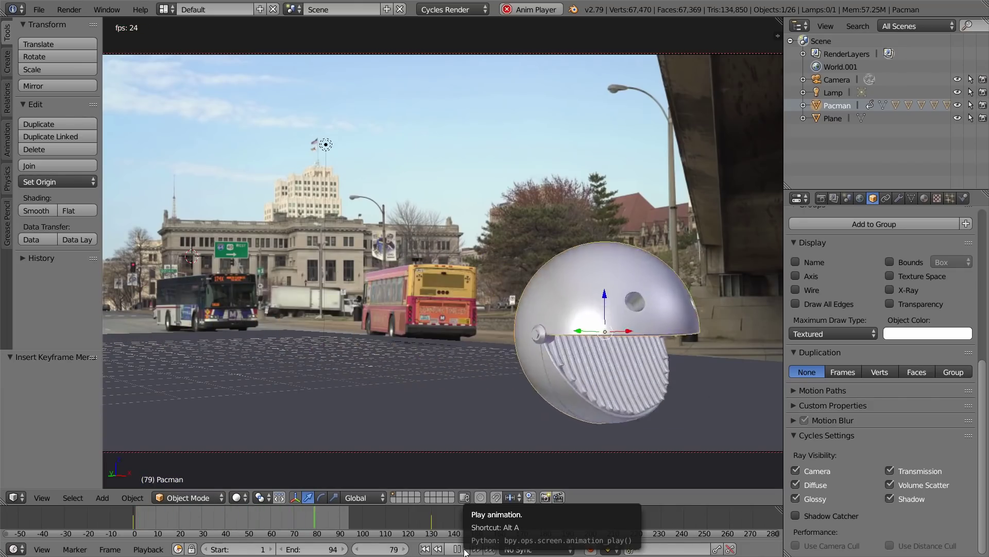
pyautogui.click(463, 550)
pyautogui.hotkey('alt', 'a')
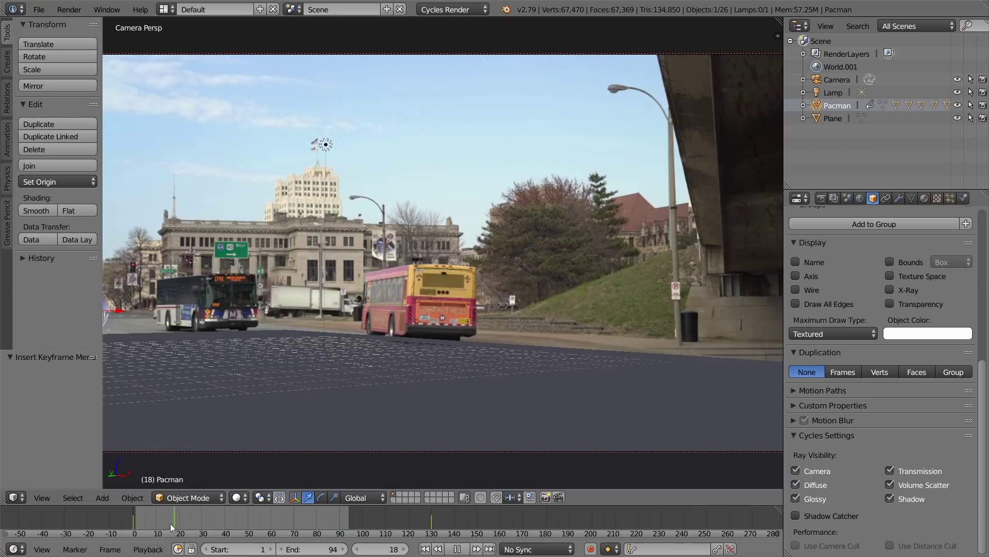
# - Set the render resolution scale to 100%
pyautogui.press('Escape')
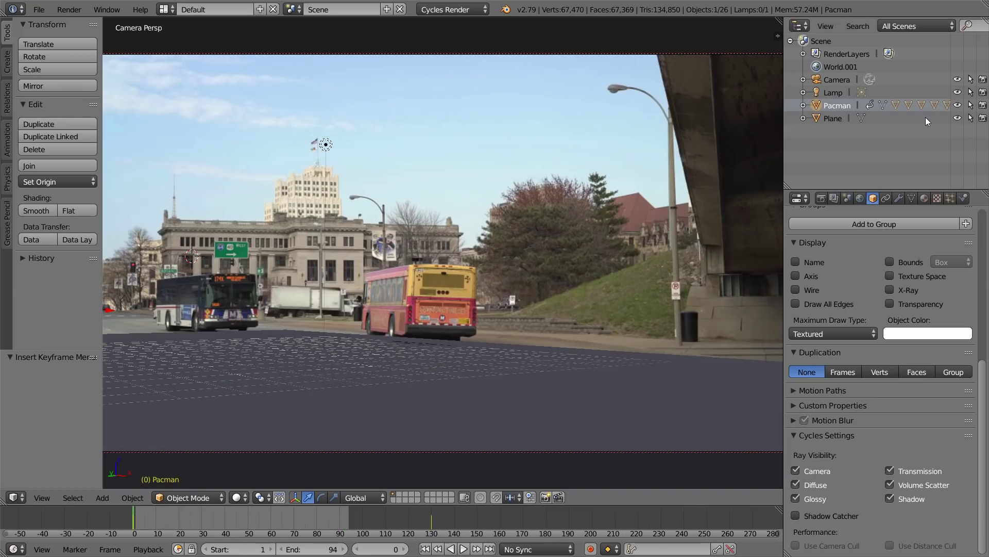
pyautogui.click(821, 198)
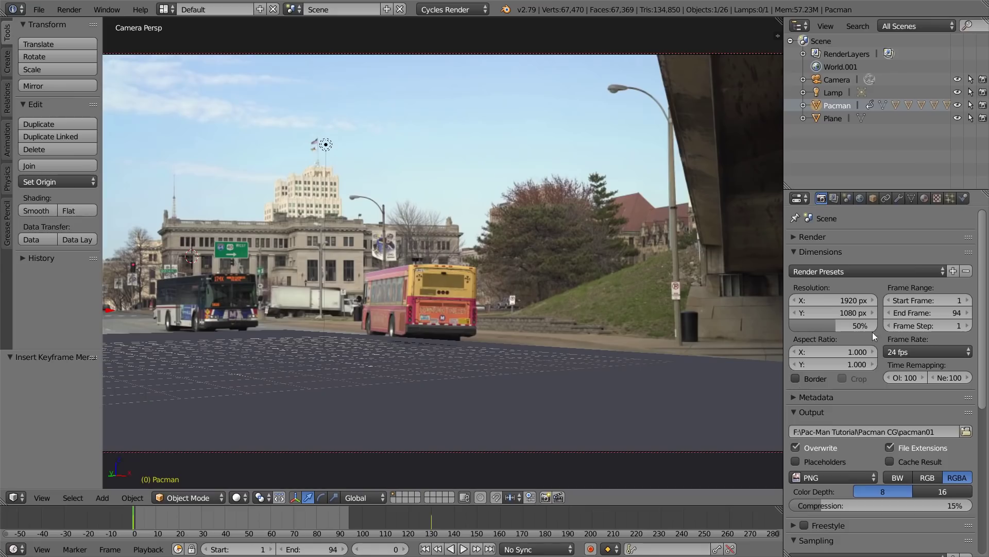
pyautogui.click(858, 327)
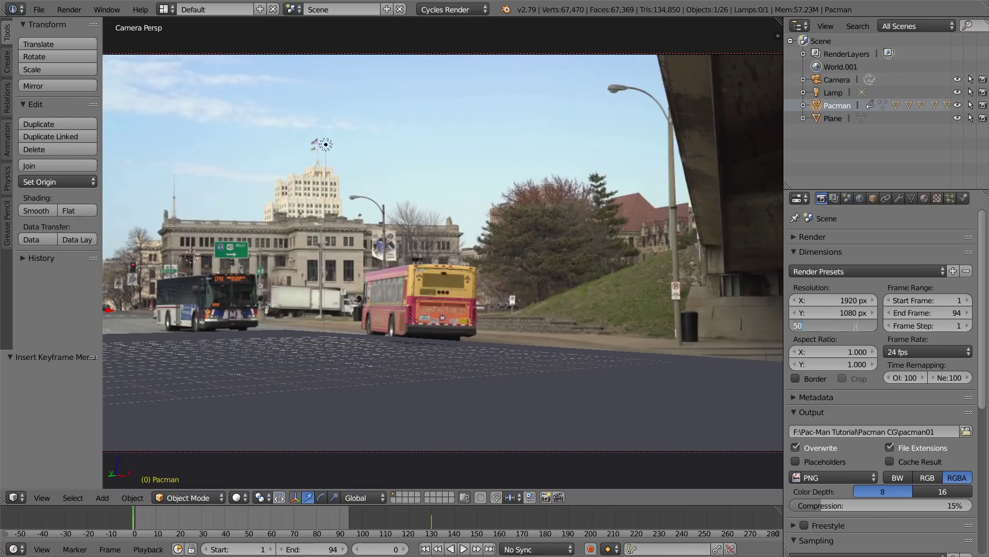
pyautogui.press('Return')
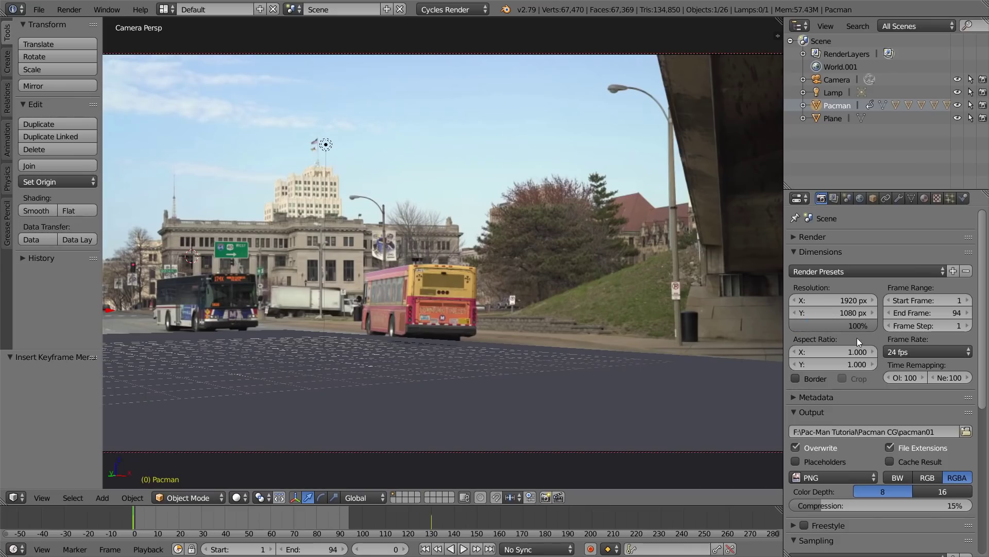
# - Play through the animation to see when Pacman is visible, stopping at frame 87
pyautogui.hotkey('alt', 'a')
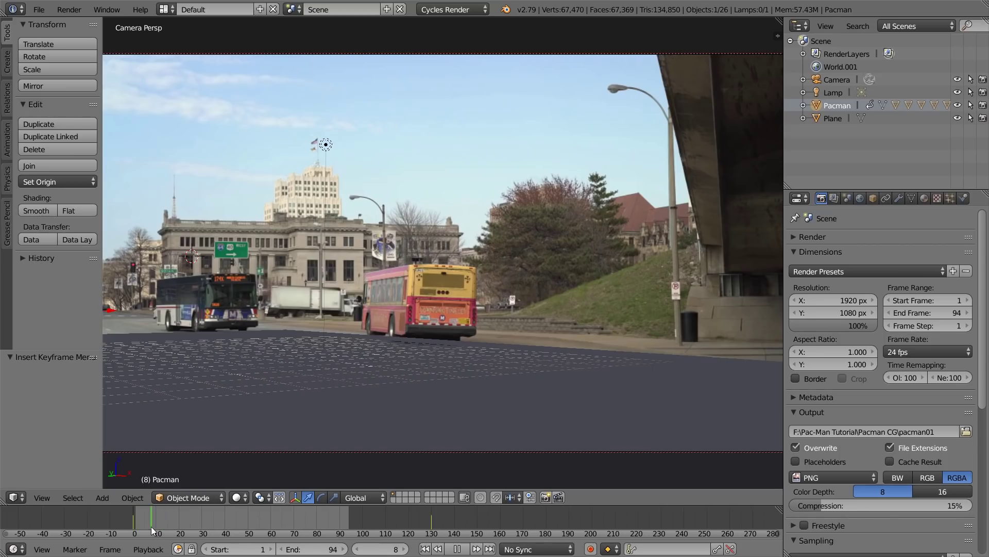
pyautogui.moveTo(146, 527); pyautogui.dragTo(332, 525)
pyautogui.hotkey('alt', 'a')
# - Set the frame range to 5–87 and the output path to Pacman cg2\Pacman02
pyautogui.click(959, 302)
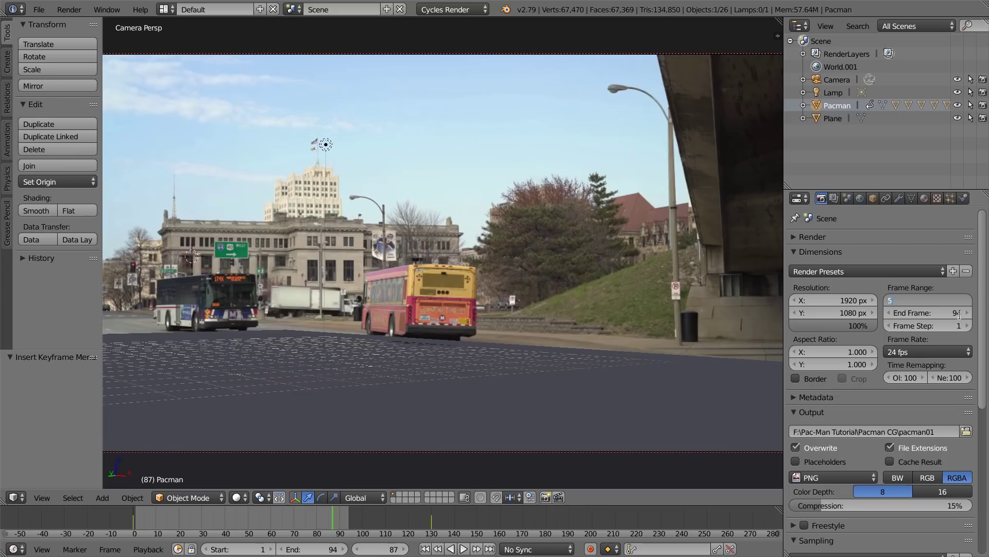
pyautogui.click(960, 314)
pyautogui.write('8')
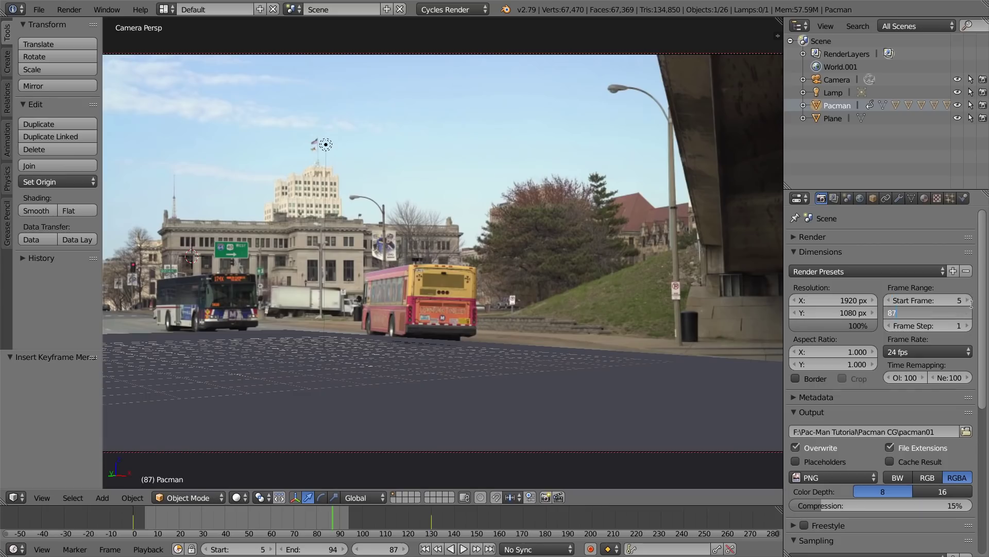
pyautogui.write('7')
pyautogui.press('Return')
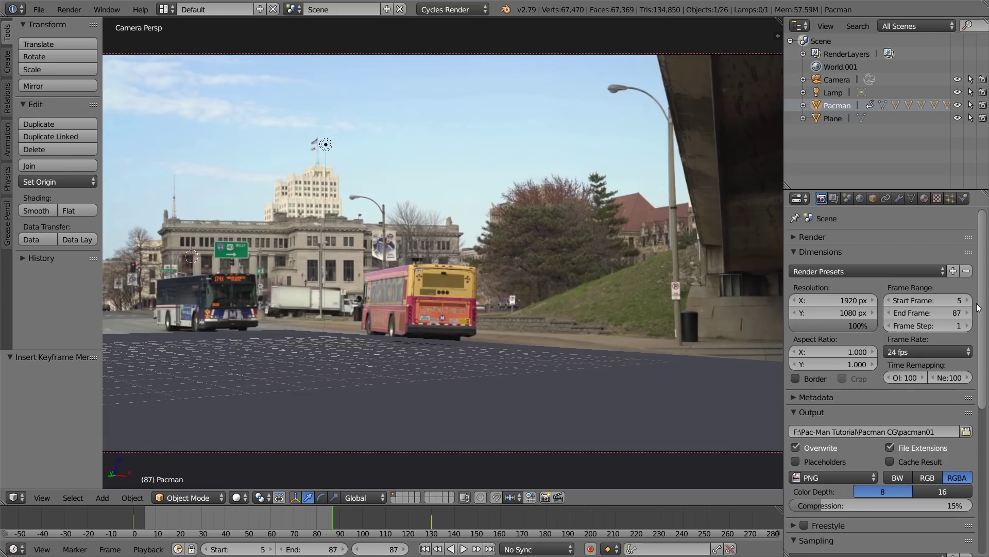
pyautogui.click(966, 432)
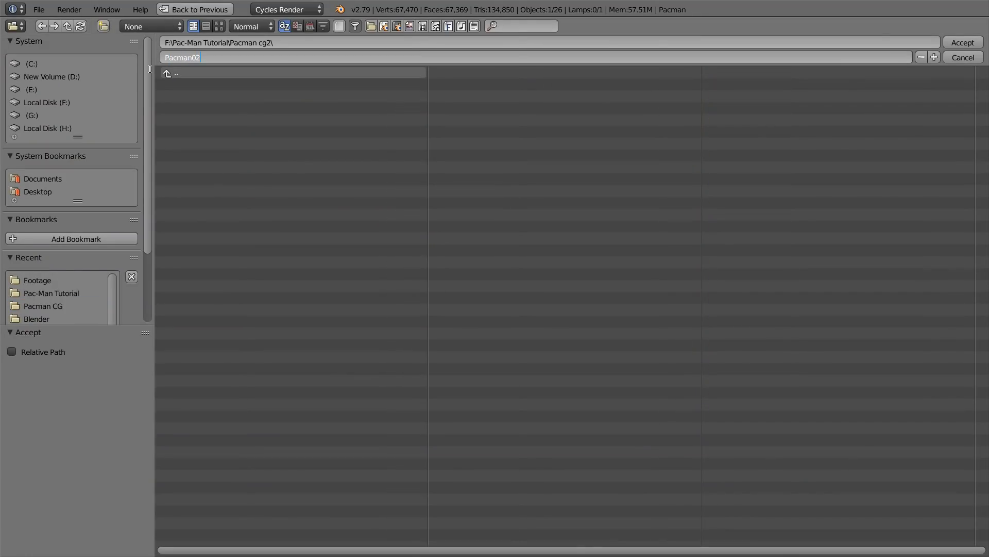
pyautogui.click(972, 43)
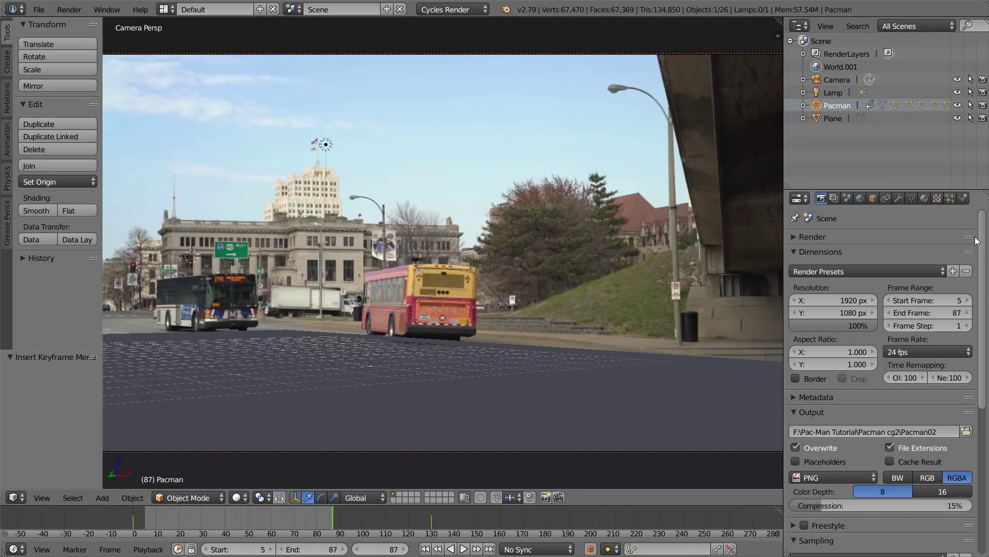
# - Keep GPU Compute as the render device in the Render panel
pyautogui.moveTo(982, 243); pyautogui.dragTo(982, 425)
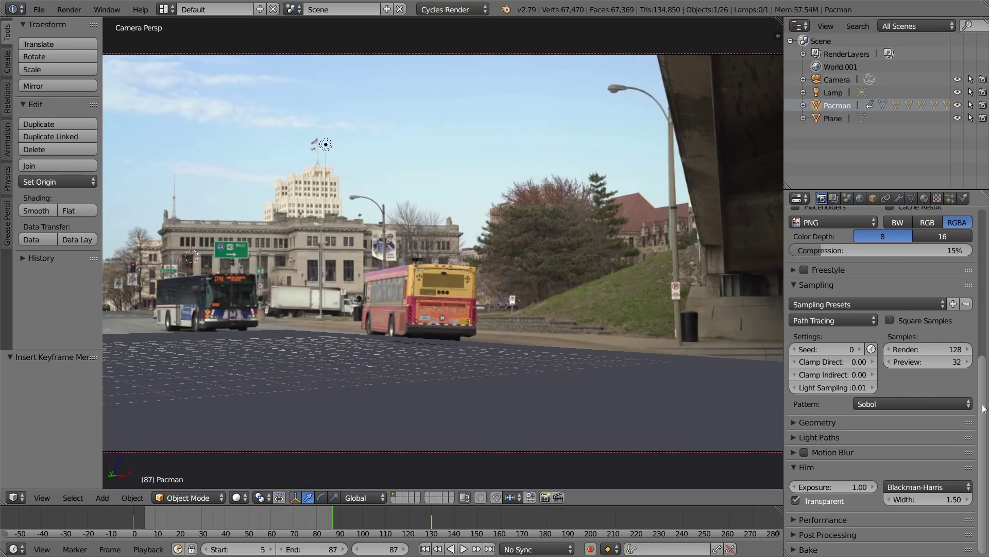
pyautogui.moveTo(985, 408); pyautogui.dragTo(958, 196)
pyautogui.click(814, 239)
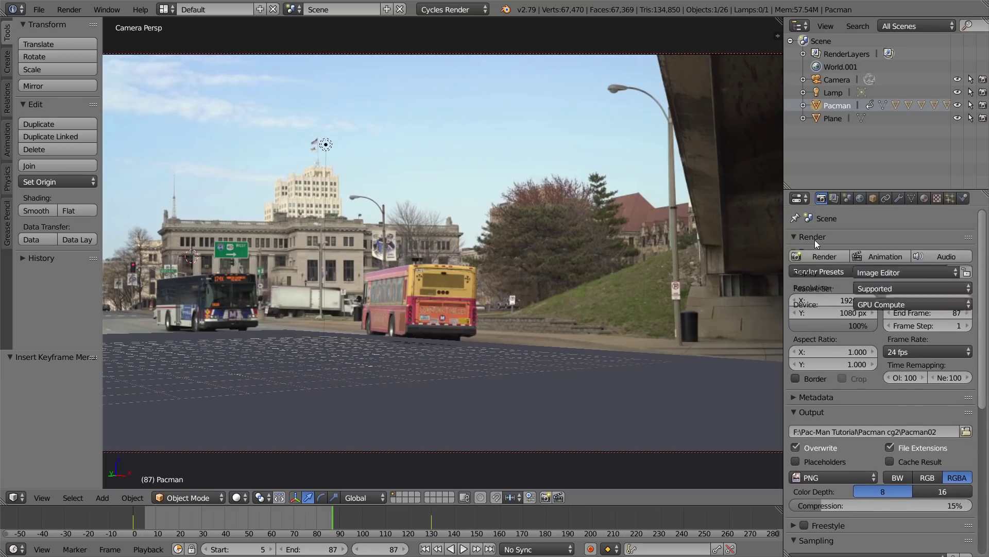
pyautogui.click(882, 304)
pyautogui.click(877, 290)
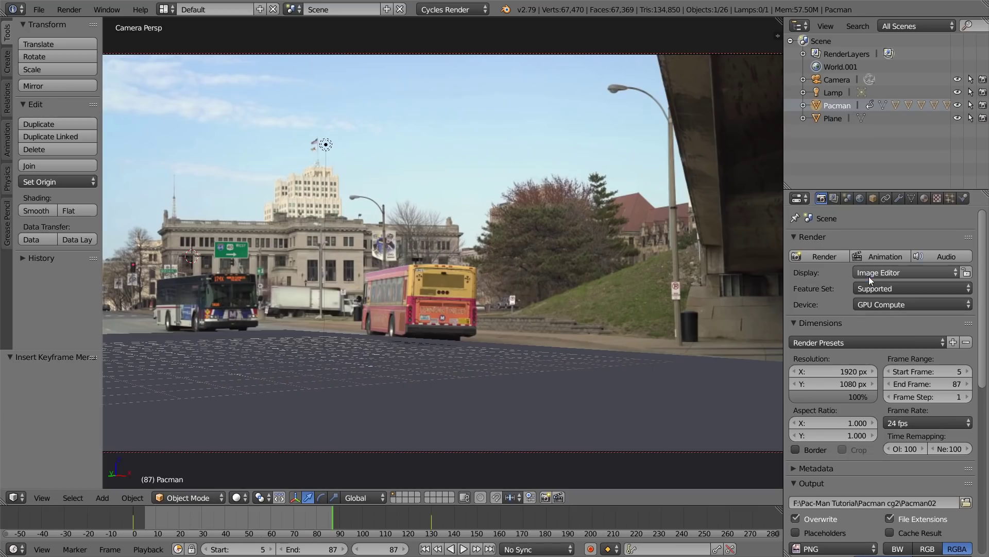
# - Review the RGBA PNG 8-bit output with Film Transparent, then save the project
pyautogui.moveTo(985, 295); pyautogui.dragTo(985, 408)
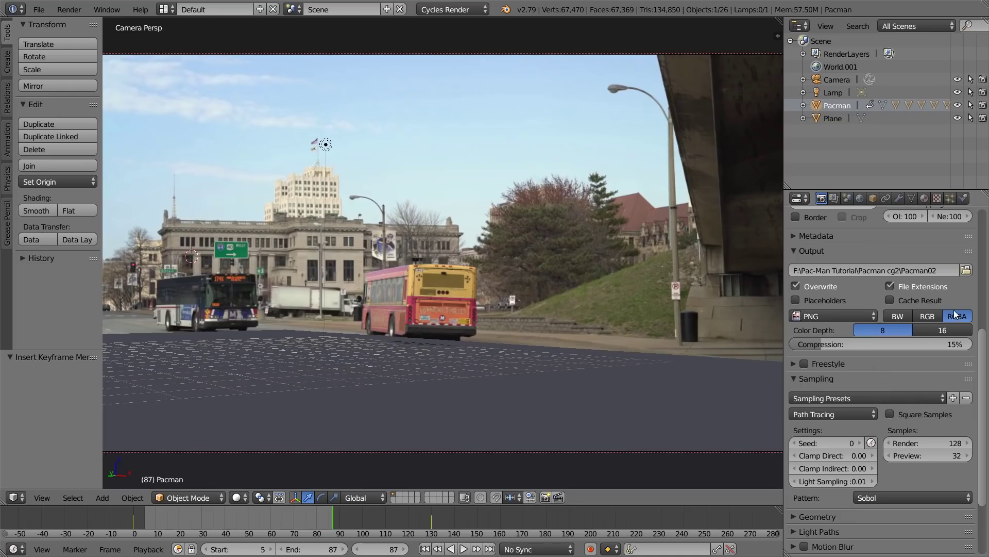
pyautogui.scroll(-5, 975, 459)
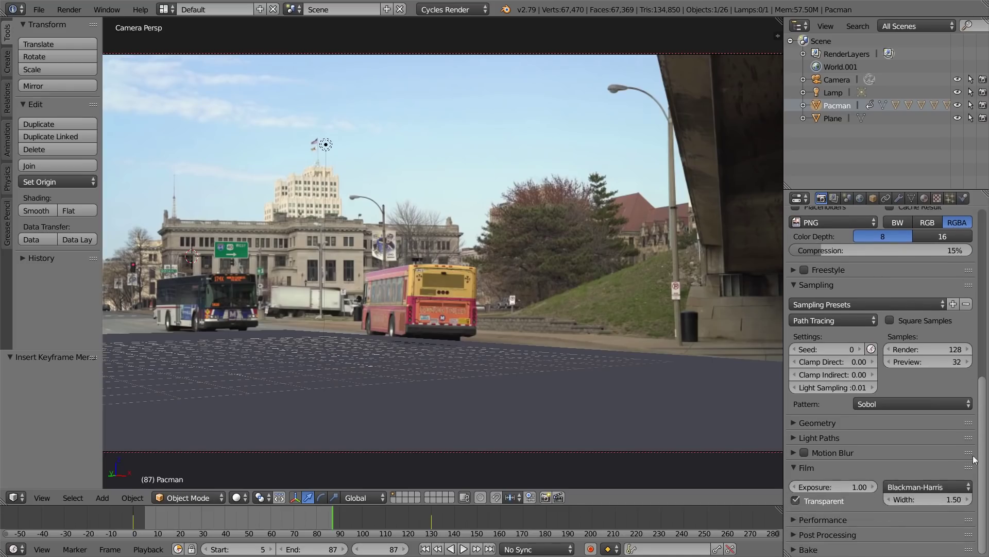
pyautogui.scroll(15, 974, 275)
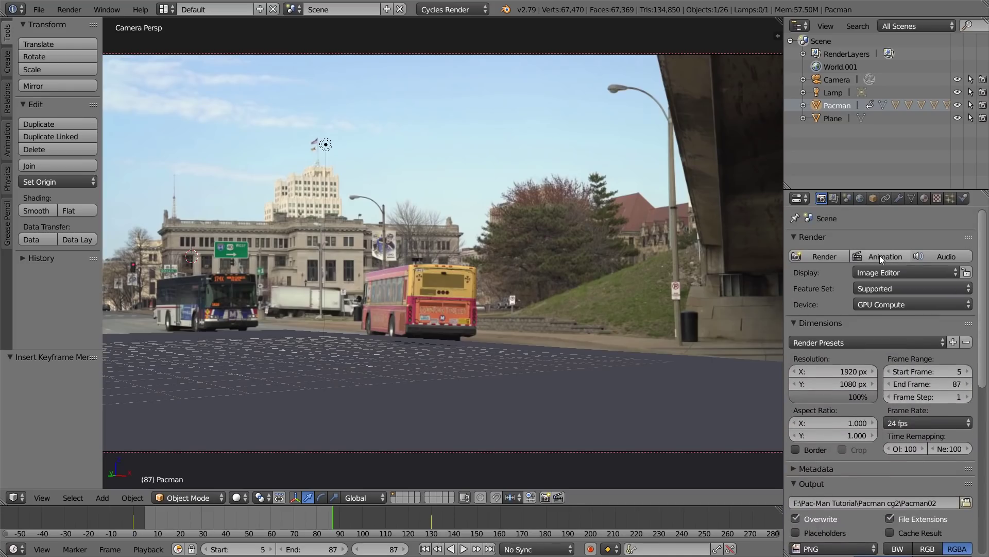
pyautogui.click(37, 11)
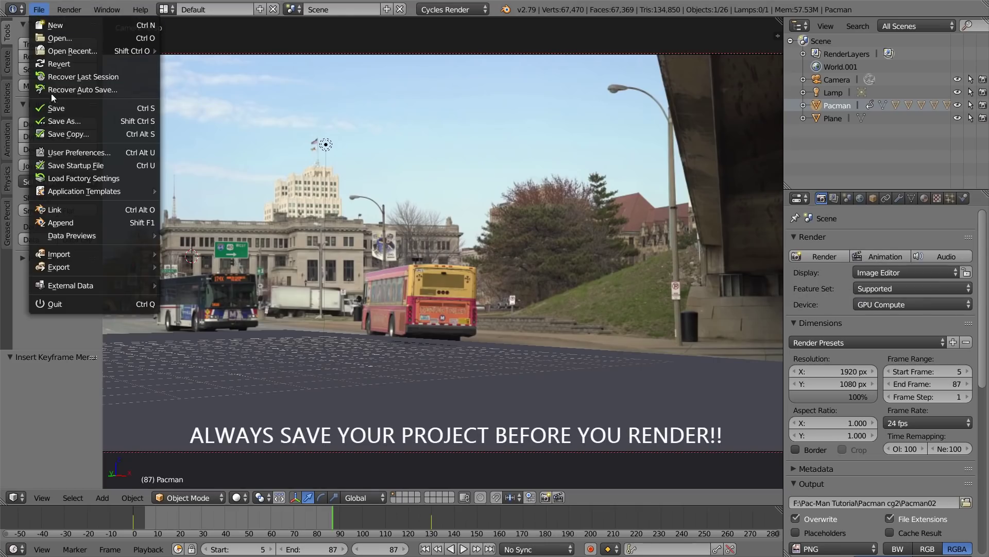
pyautogui.click(58, 108)
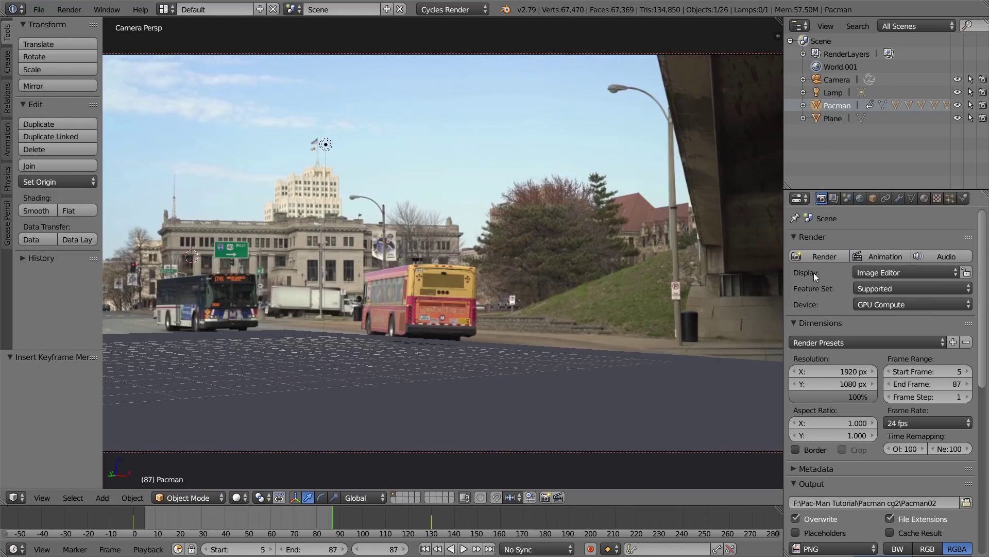
# - Start the full Blender animation render, then build an After Effects composition from the downtown St. Louis street clip
pyautogui.click(889, 256)
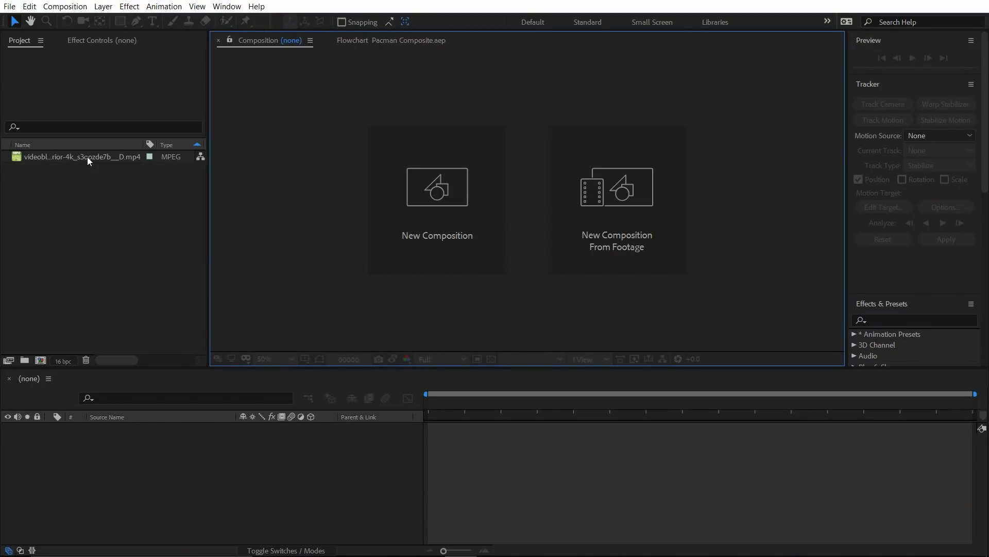
pyautogui.click(73, 156)
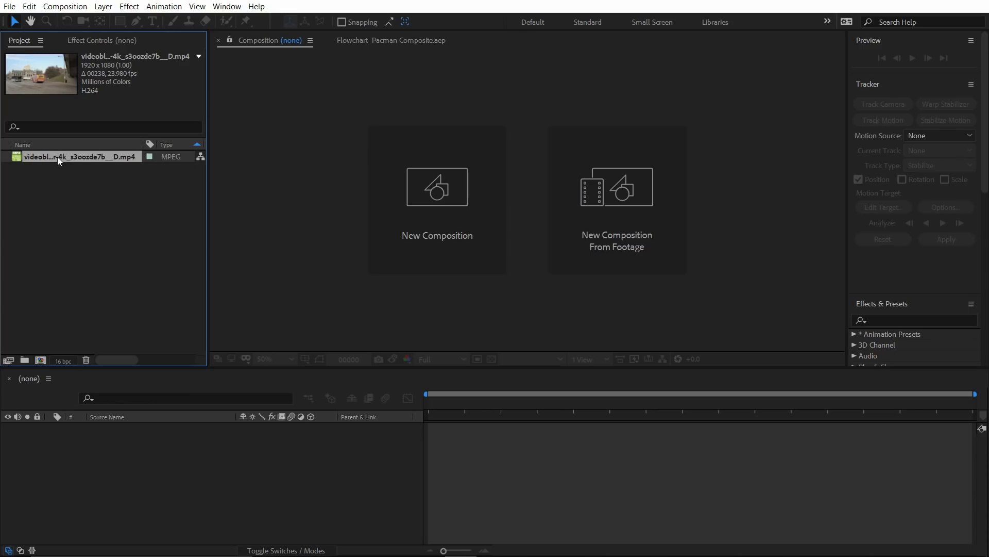
pyautogui.moveTo(57, 157); pyautogui.dragTo(39, 360)
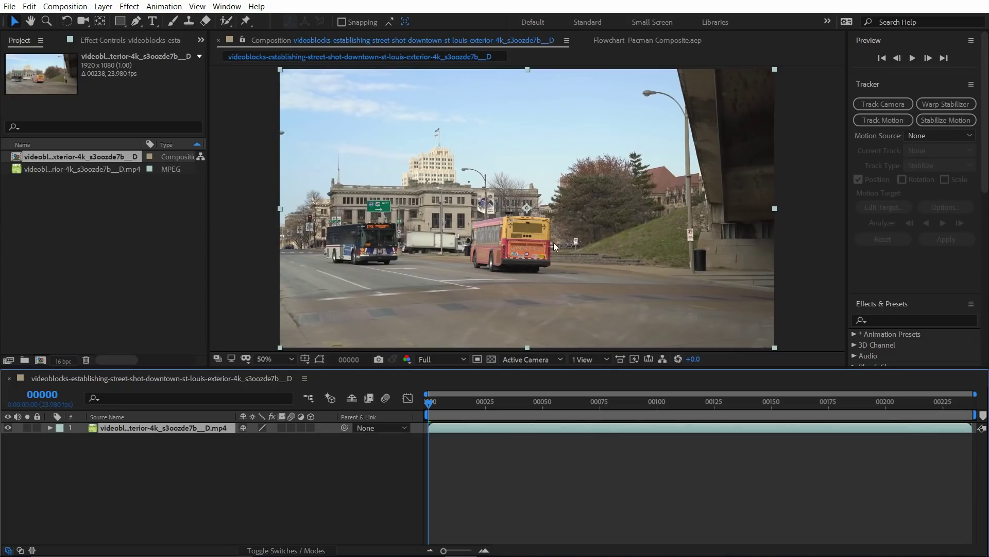
pyautogui.click(10, 7)
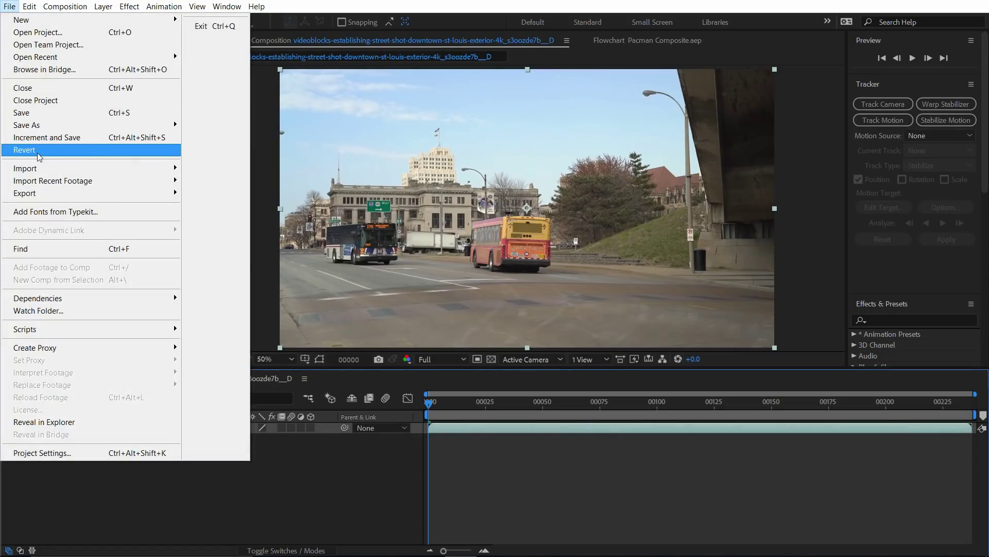
pyautogui.moveTo(37, 168)
pyautogui.click(207, 169)
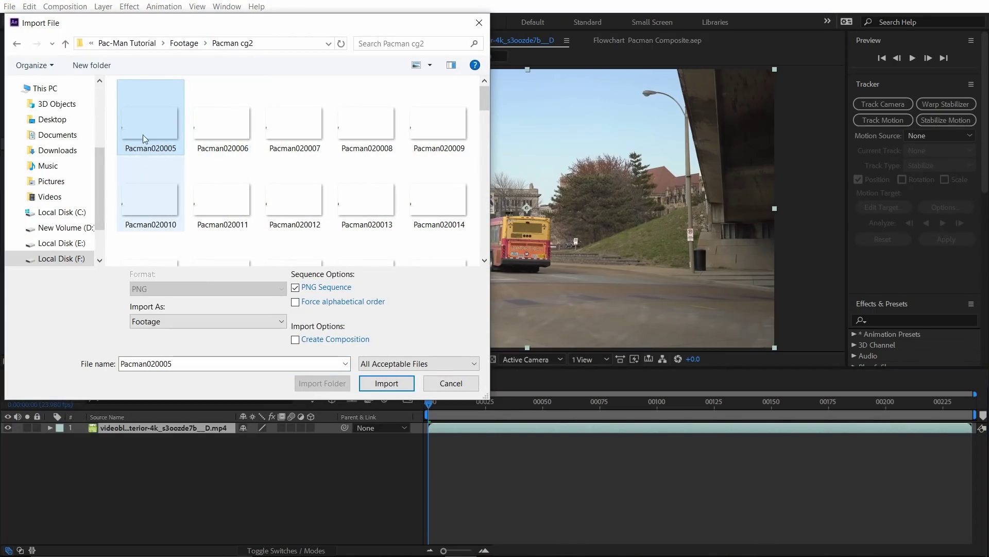
pyautogui.moveTo(480, 91); pyautogui.dragTo(484, 256)
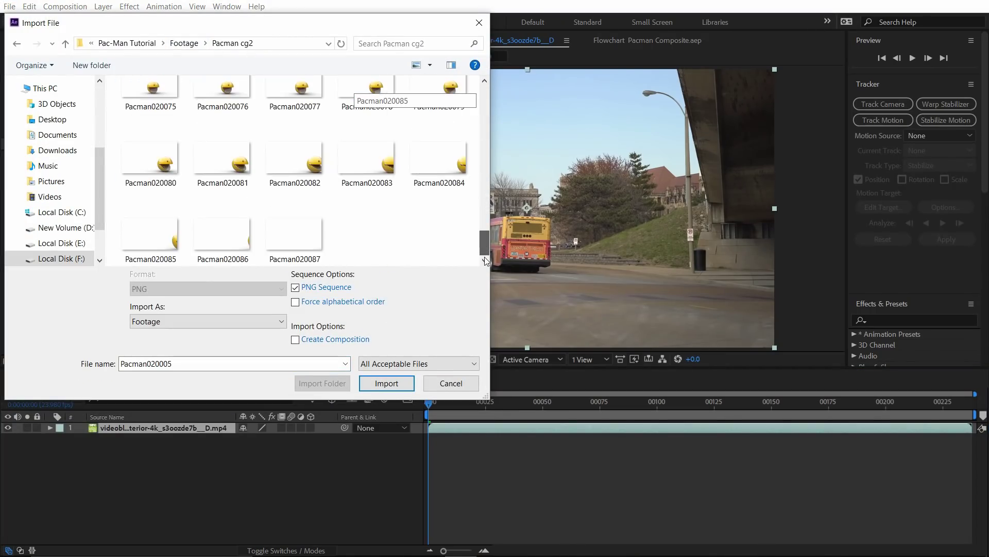
pyautogui.scroll(5, 154, 155)
pyautogui.click(147, 120)
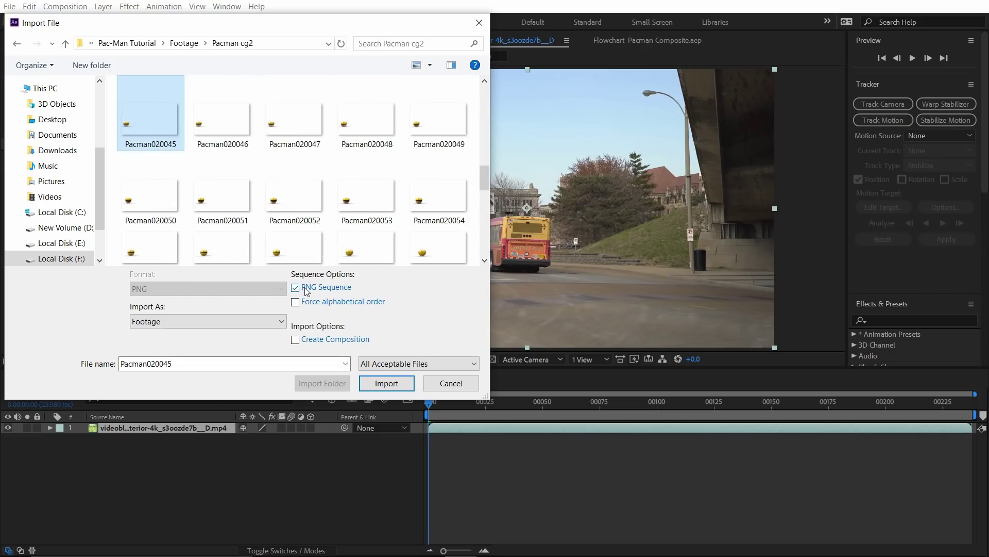
pyautogui.click(376, 383)
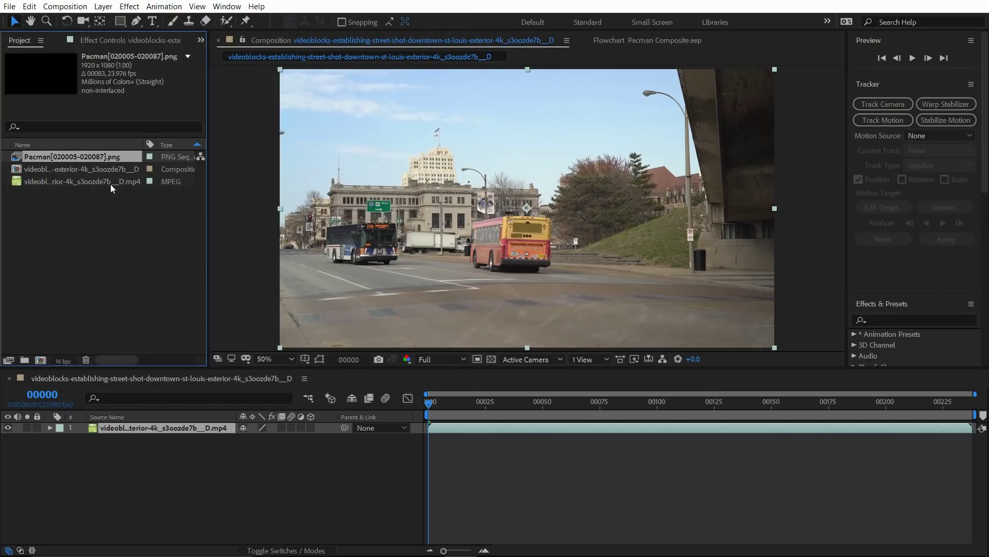
pyautogui.moveTo(54, 158); pyautogui.dragTo(119, 429)
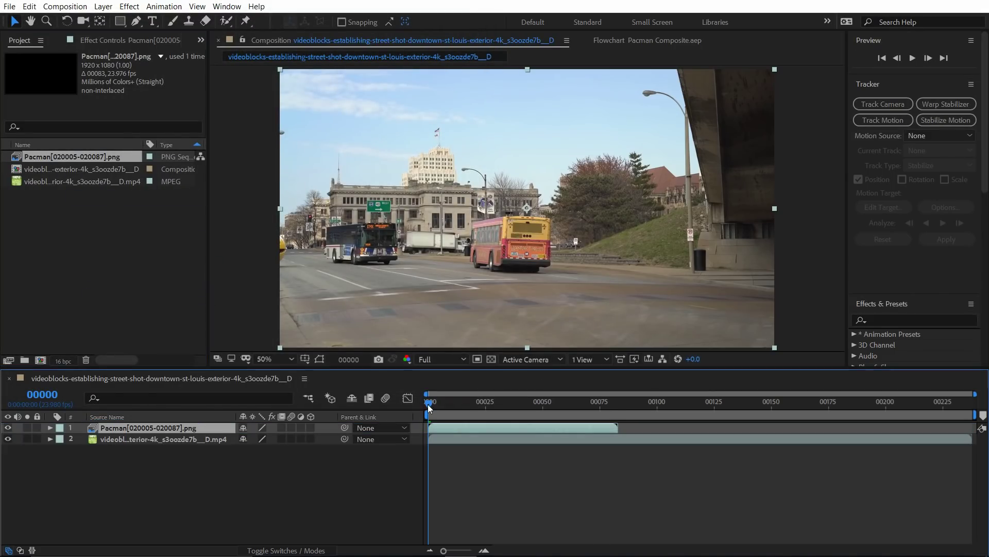
pyautogui.moveTo(428, 407); pyautogui.dragTo(382, 430)
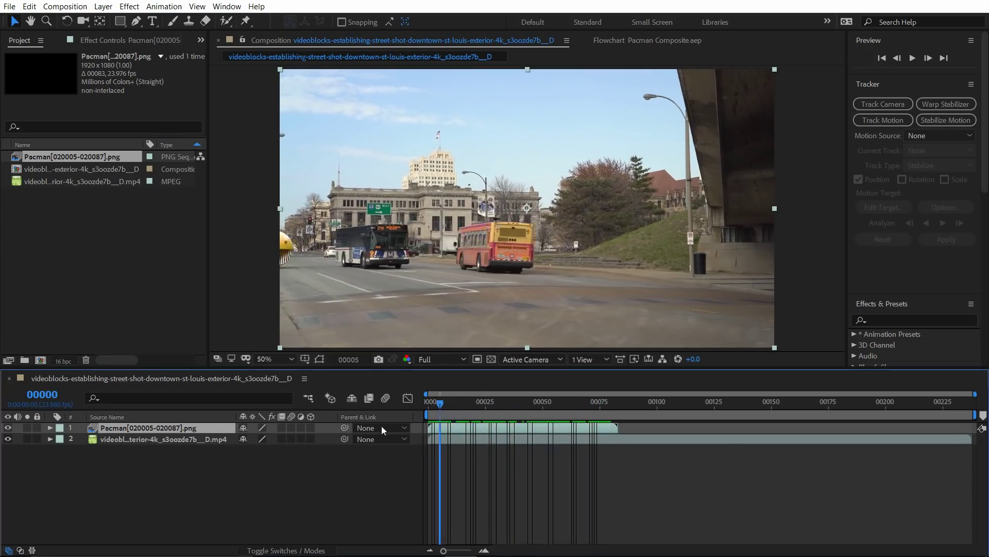
# - Add a Null 1 null object layer to the composition
pyautogui.click(103, 6)
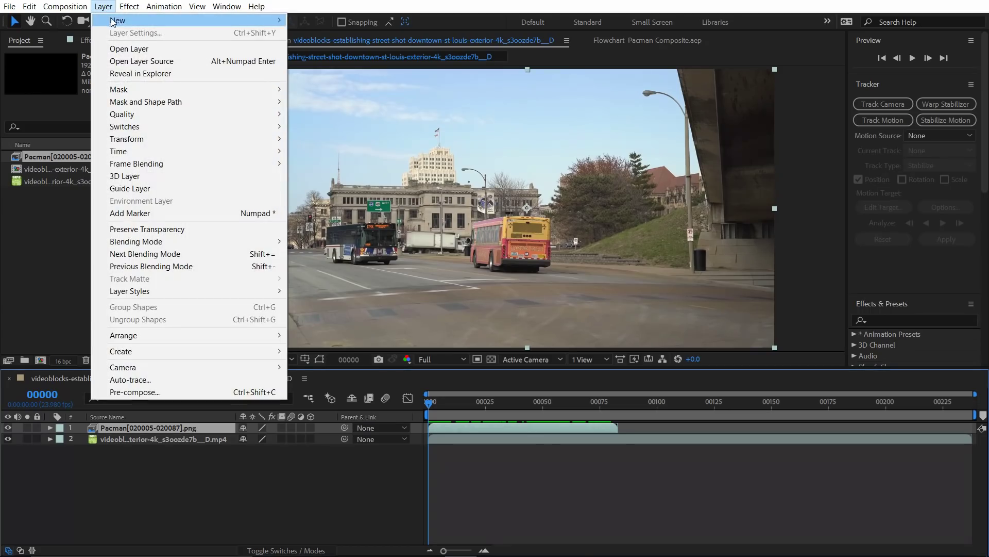
pyautogui.moveTo(118, 21)
pyautogui.click(323, 69)
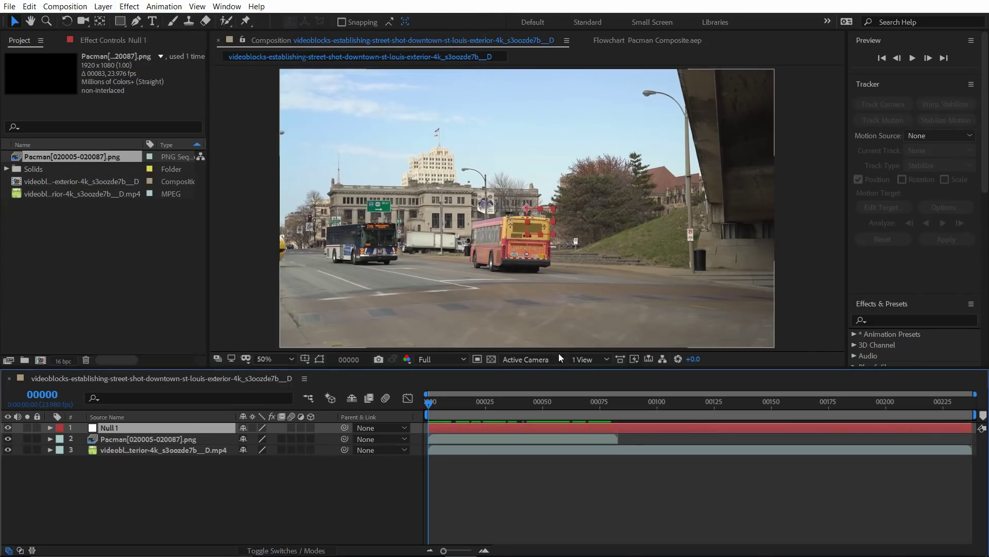
# - End the work area at frame 00093 and trim the composition to the work area
pyautogui.moveTo(432, 406); pyautogui.dragTo(644, 394)
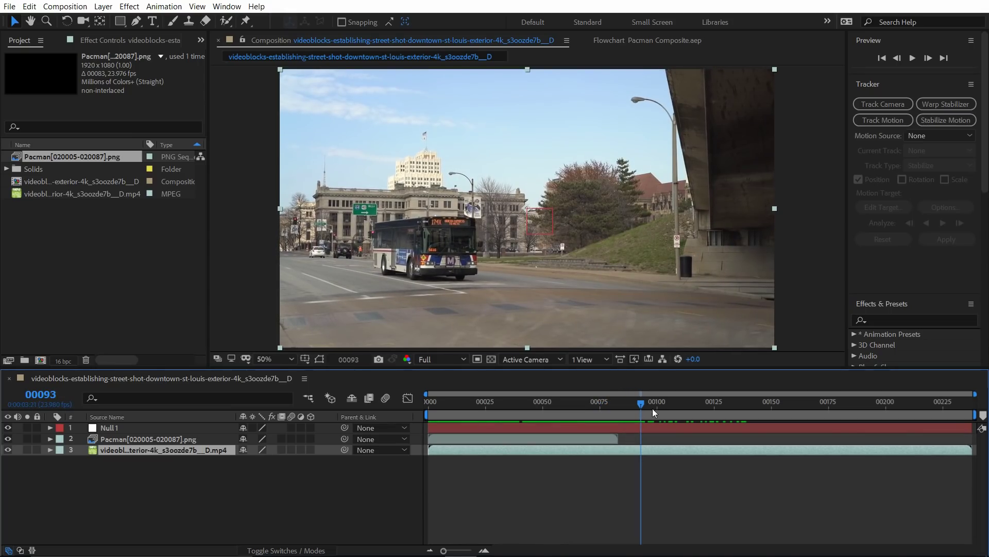
pyautogui.press('n')
pyautogui.rightClick(621, 416)
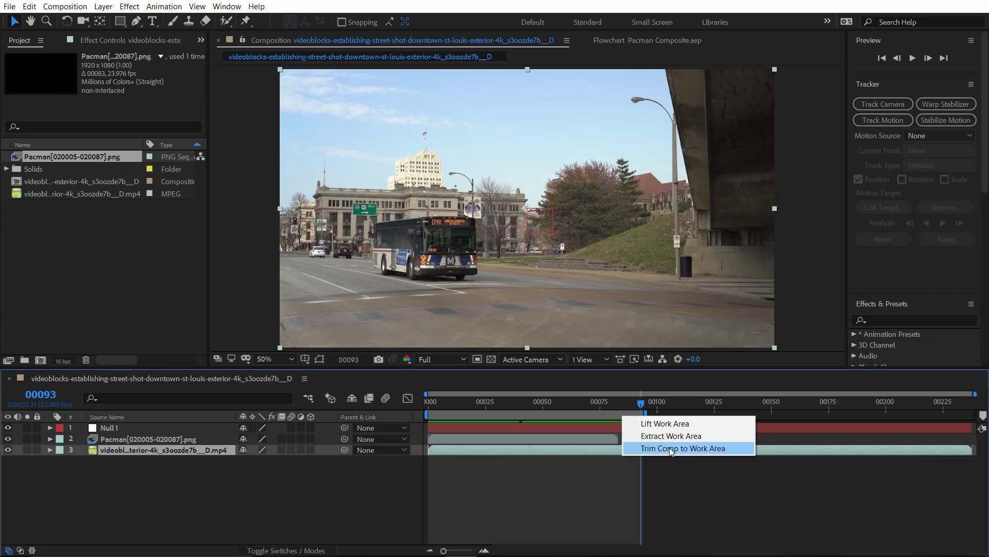
pyautogui.click(685, 450)
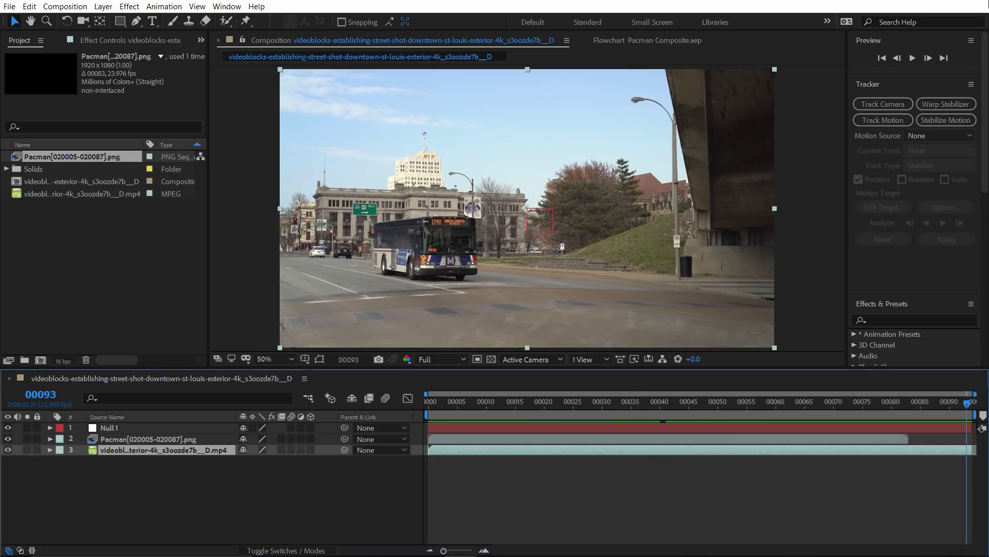
pyautogui.click(883, 120)
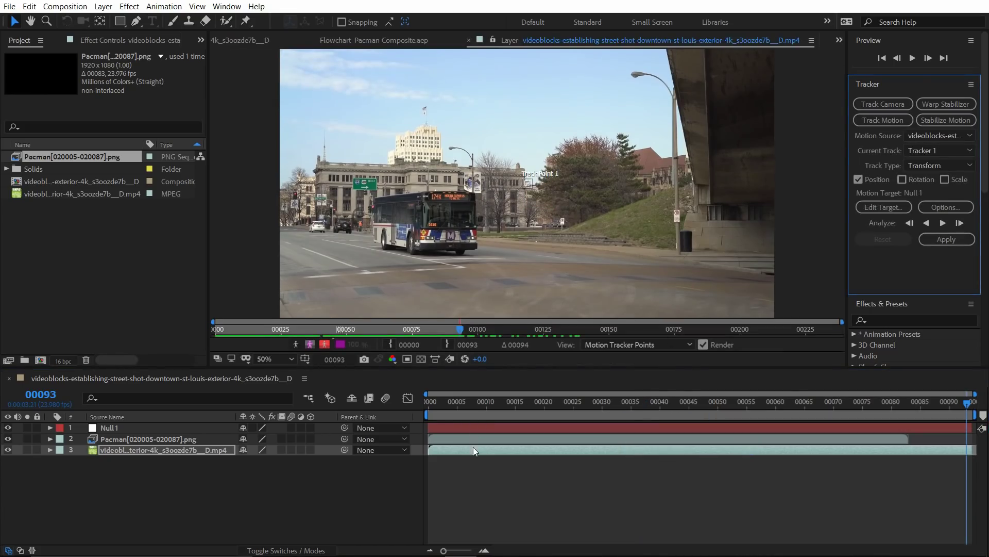
# - Place Track Point 1 on the road's white line and enlarge its feature box
pyautogui.scroll(4, 493, 194)
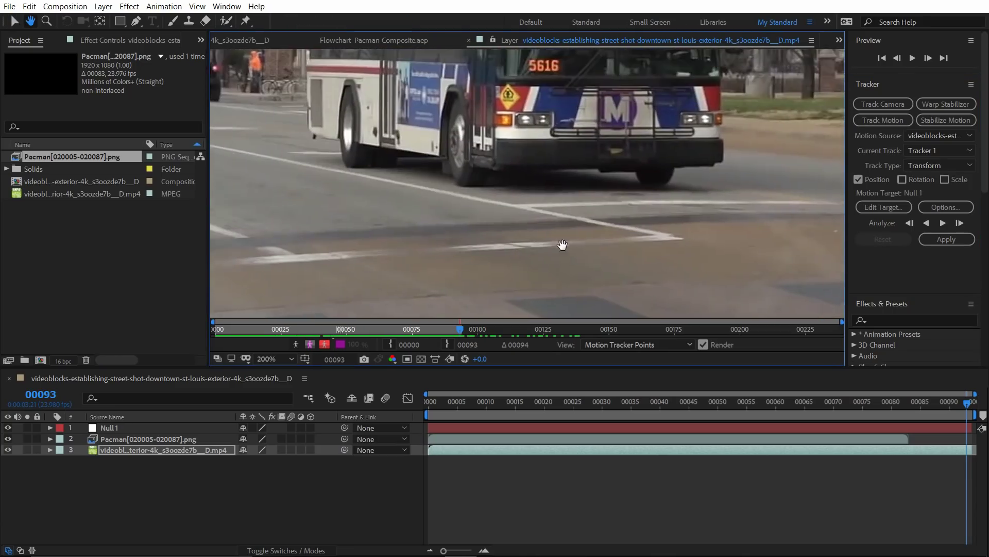
pyautogui.scroll(-4, 582, 181)
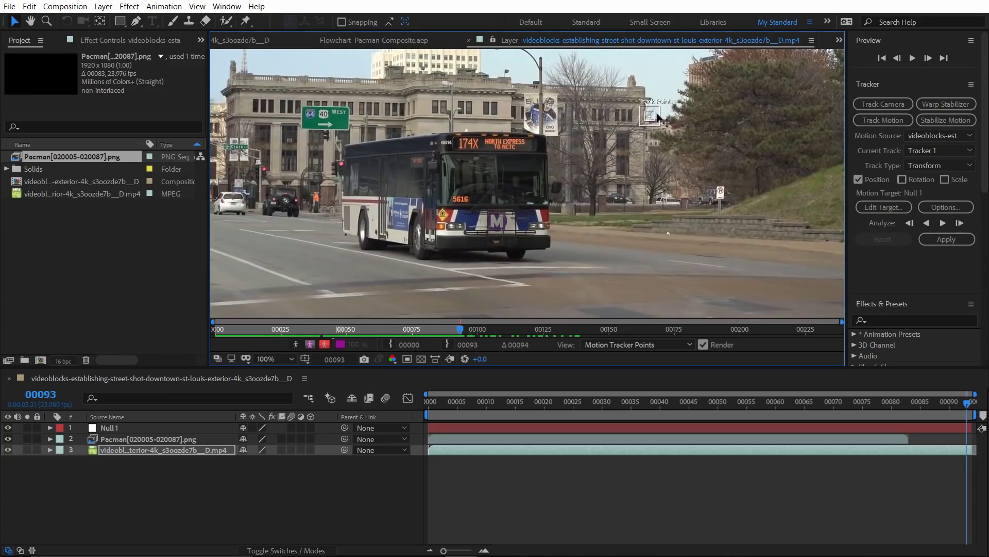
pyautogui.moveTo(649, 121); pyautogui.dragTo(490, 291)
pyautogui.scroll(2, 506, 283)
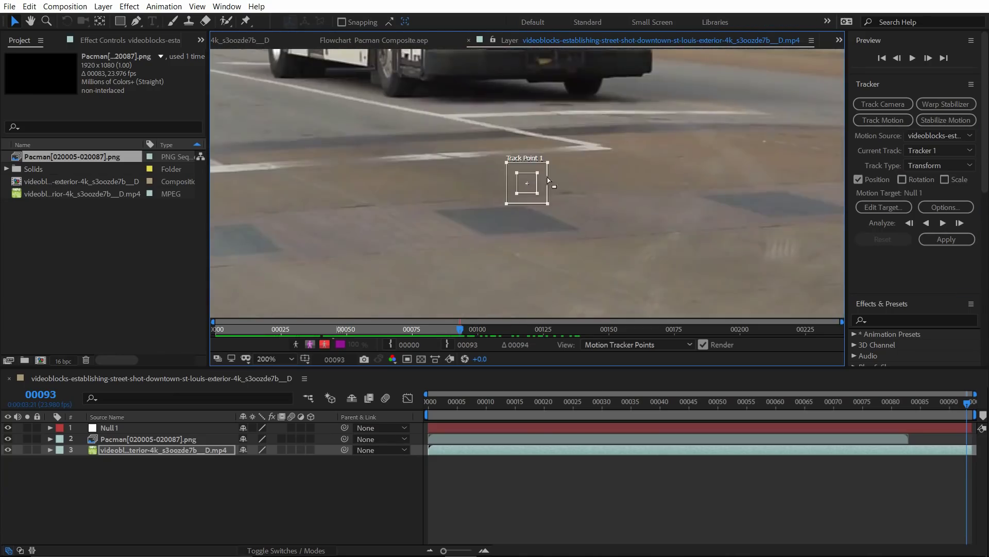
pyautogui.moveTo(530, 188); pyautogui.dragTo(515, 97)
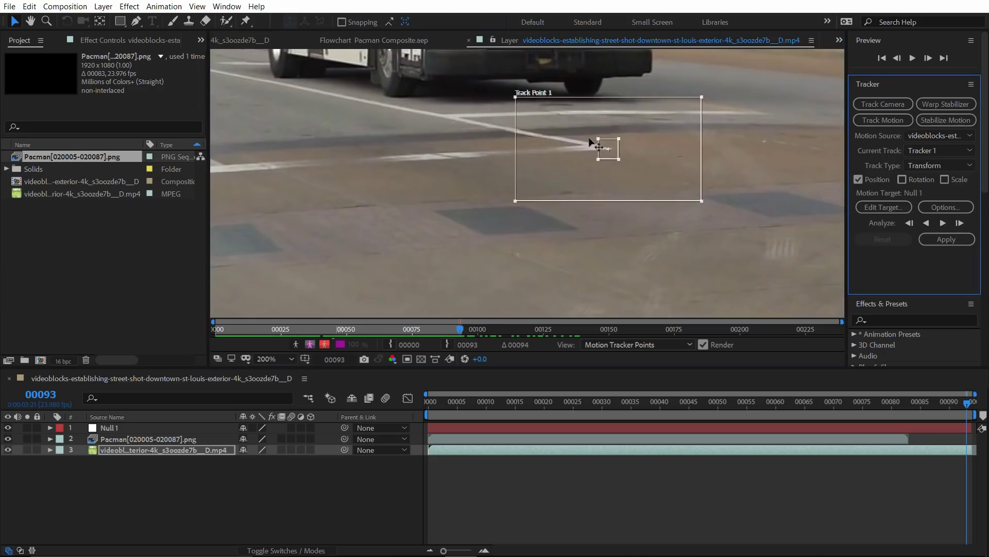
pyautogui.scroll(2, 590, 142)
pyautogui.moveTo(507, 162); pyautogui.dragTo(648, 215)
pyautogui.press(',')
# - Enable Rotation tracking, place Track Point 2 on another road line, and resize both search areas
pyautogui.click(902, 179)
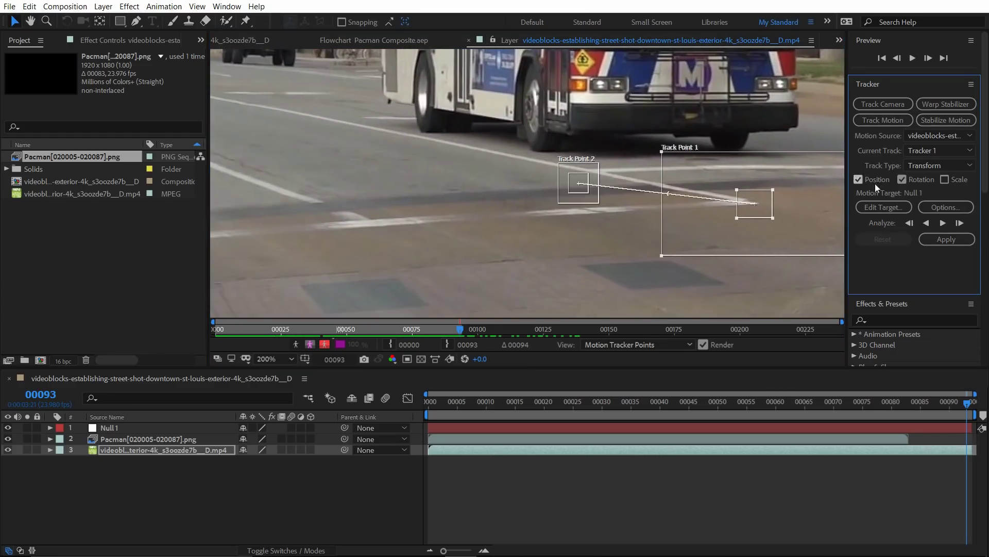
pyautogui.moveTo(579, 204); pyautogui.dragTo(565, 149)
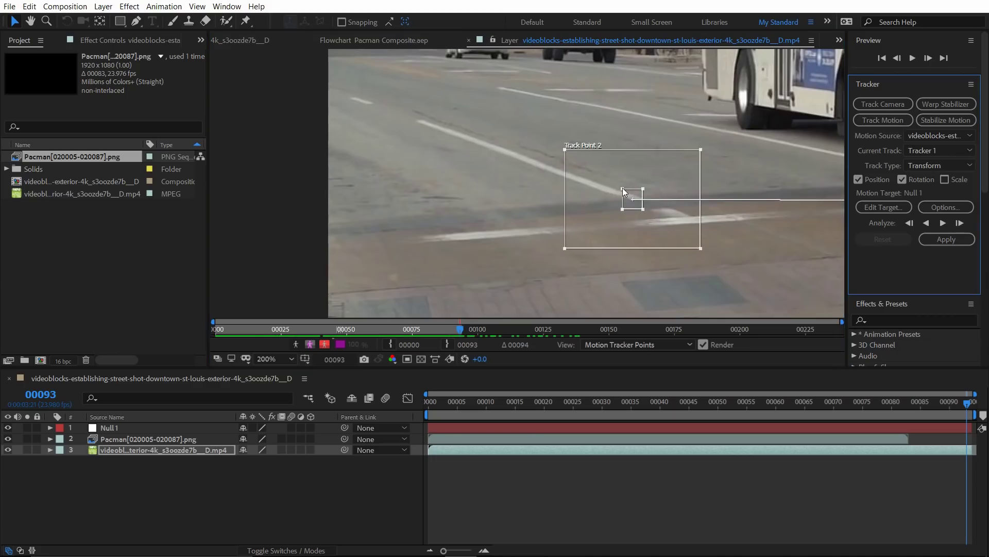
pyautogui.scroll(-2, 616, 181)
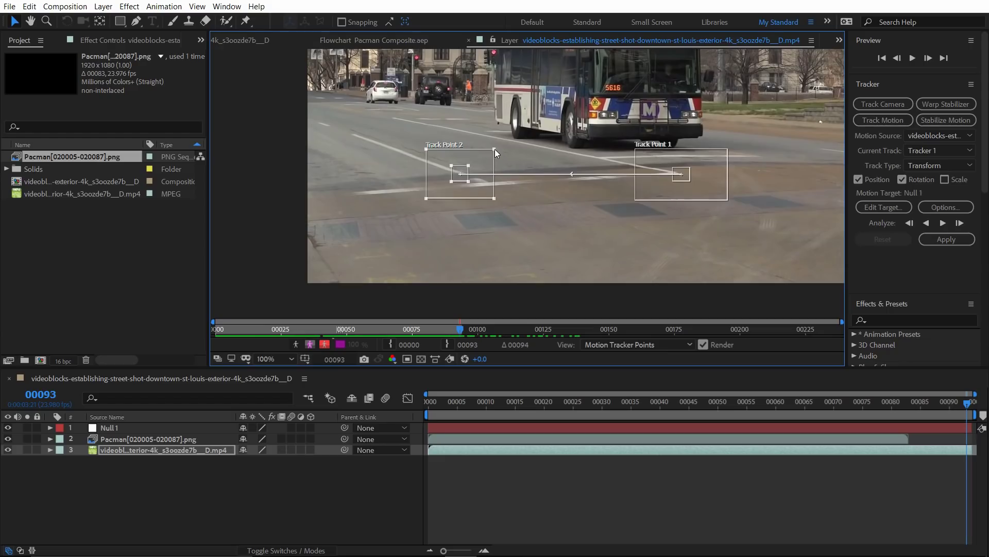
pyautogui.moveTo(495, 150); pyautogui.dragTo(499, 147)
pyautogui.moveTo(634, 149); pyautogui.dragTo(637, 148)
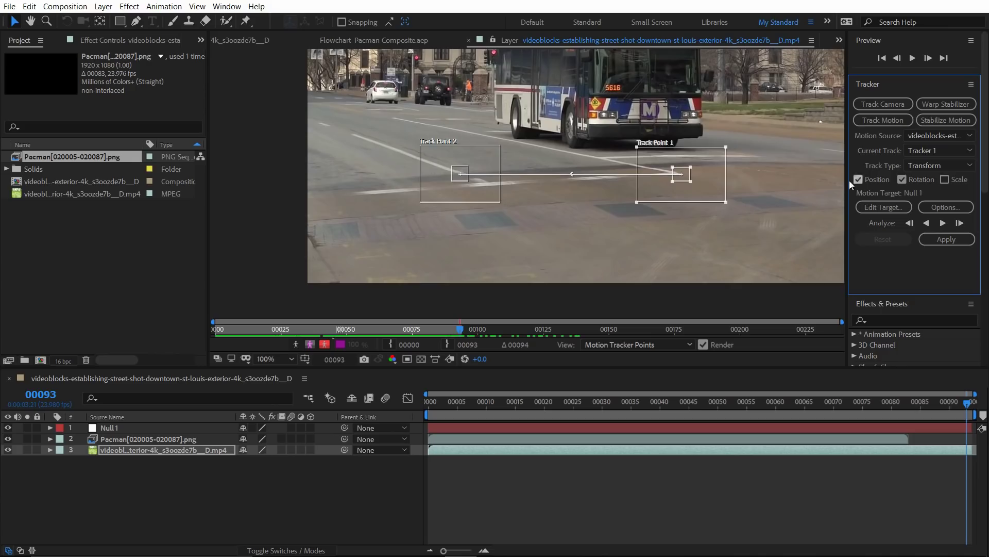
# - Analyse both track points forward and backward through the footage and check them across frames
pyautogui.click(943, 223)
pyautogui.click(927, 223)
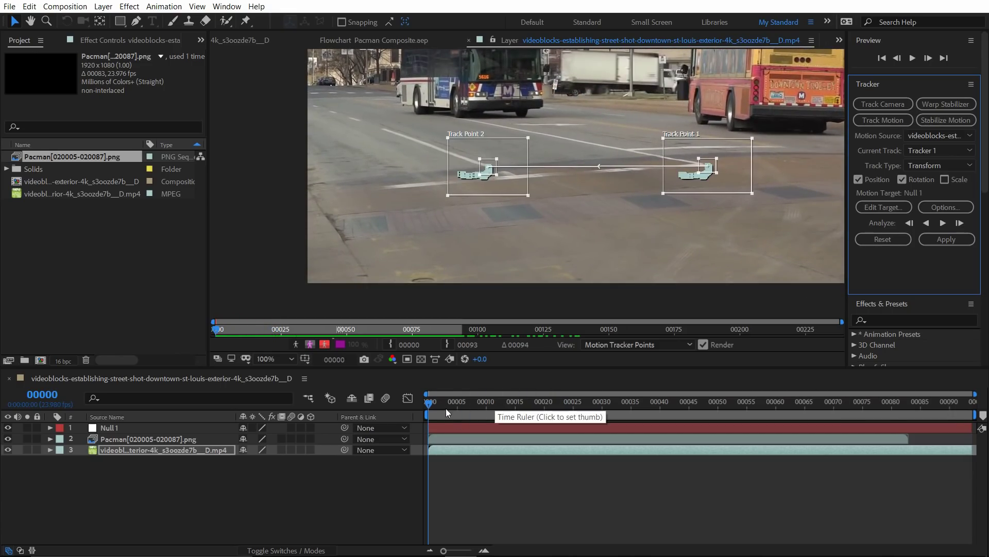
pyautogui.click(469, 403)
pyautogui.moveTo(480, 400); pyautogui.dragTo(135, 418)
# - Apply the track to Null 1 in X and Y, then preview the tracked result
pyautogui.click(951, 236)
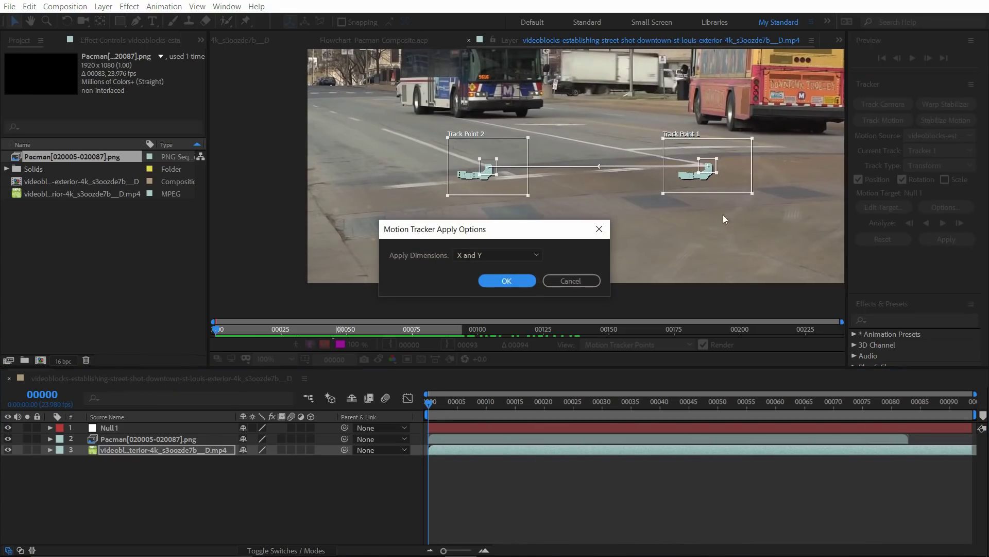
pyautogui.click(502, 281)
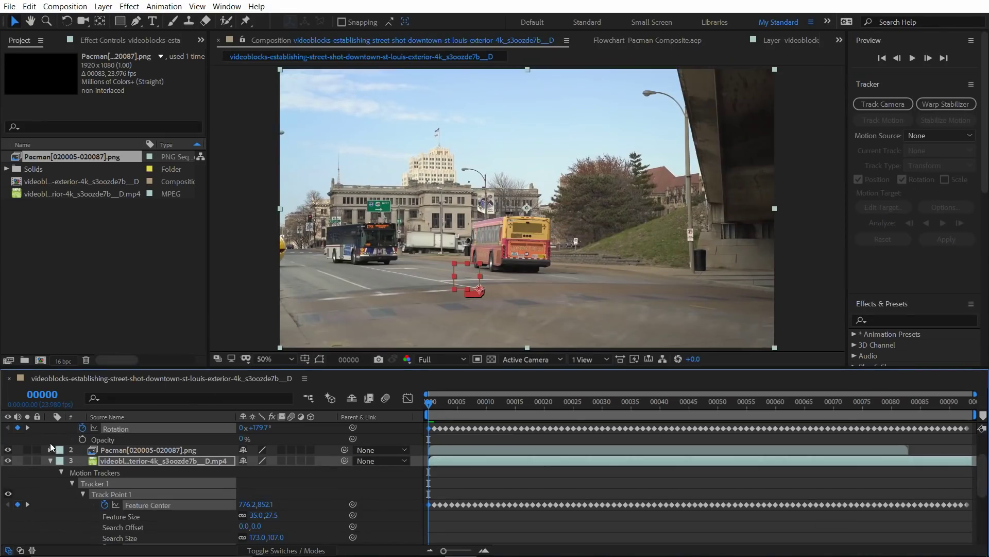
pyautogui.press('u')
pyautogui.press('space')
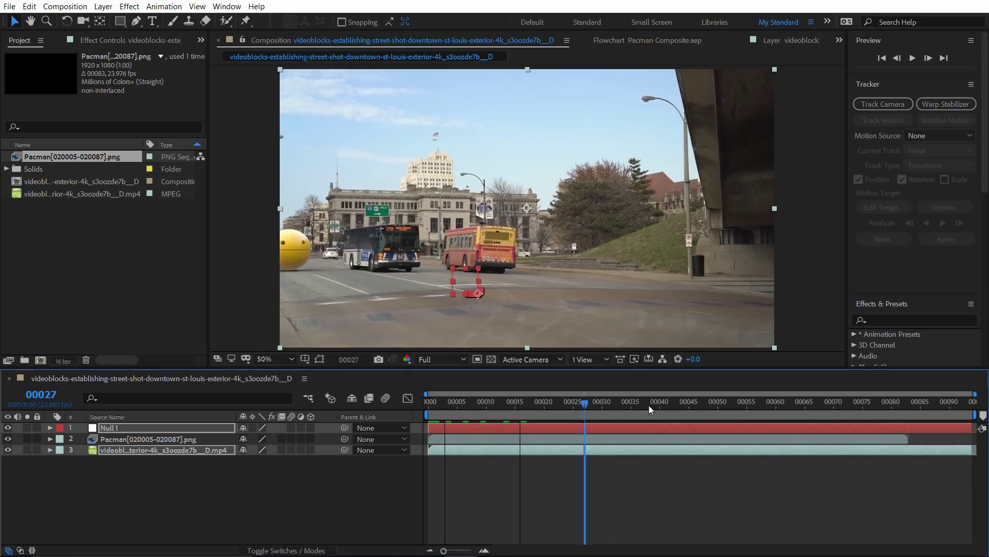
pyautogui.press('.')
pyautogui.press('space')
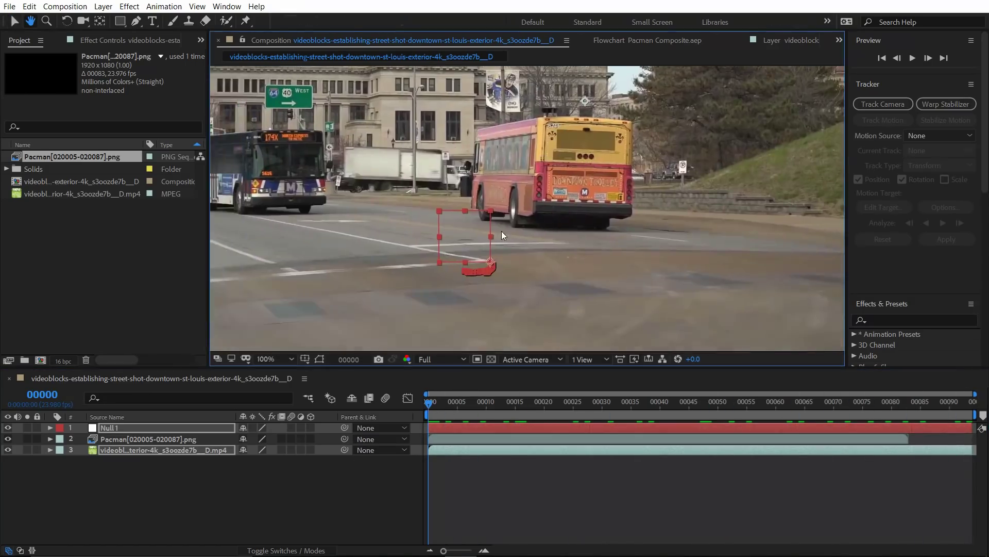
pyautogui.scroll(1, 502, 231)
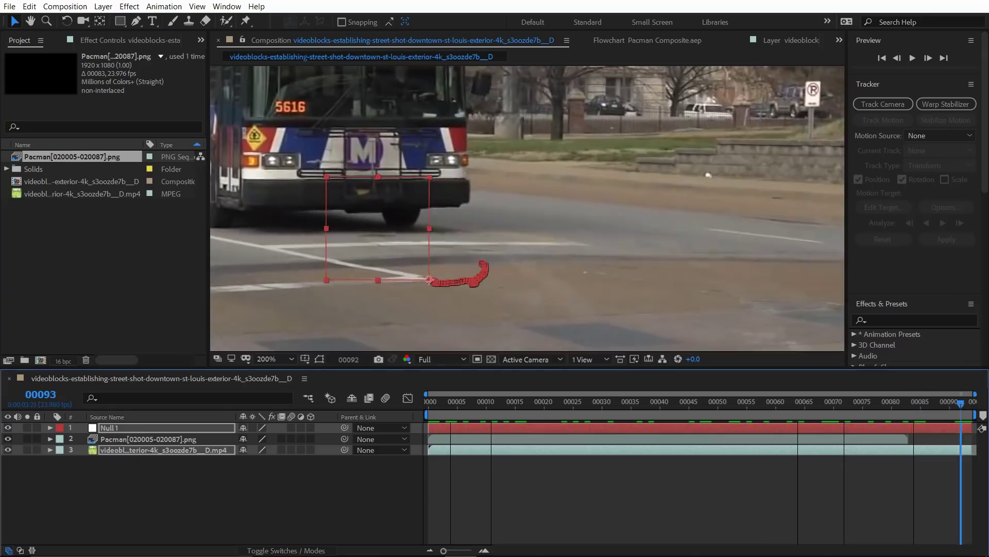
pyautogui.press('space')
pyautogui.scroll(-3, 323, 227)
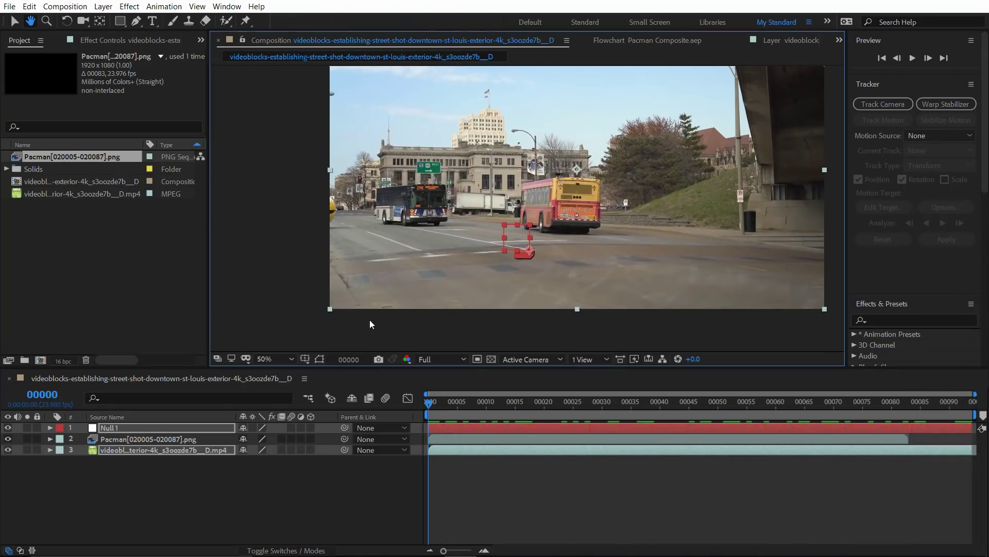
# - Parent the Pacman layer to Null 1 so it follows the tracked road motion
pyautogui.moveTo(434, 404); pyautogui.dragTo(678, 402)
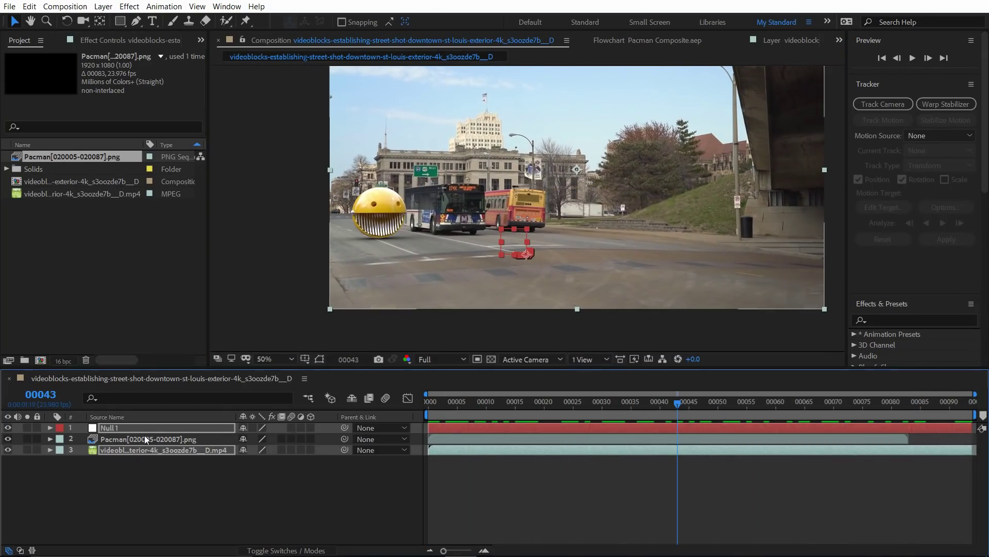
pyautogui.click(244, 441)
pyautogui.moveTo(345, 439); pyautogui.dragTo(109, 431)
pyautogui.moveTo(673, 404); pyautogui.dragTo(880, 418)
# - Scale Pacman up, nudge it slightly up and right, and preview from frame 00000
pyautogui.moveTo(320, 308); pyautogui.dragTo(305, 315)
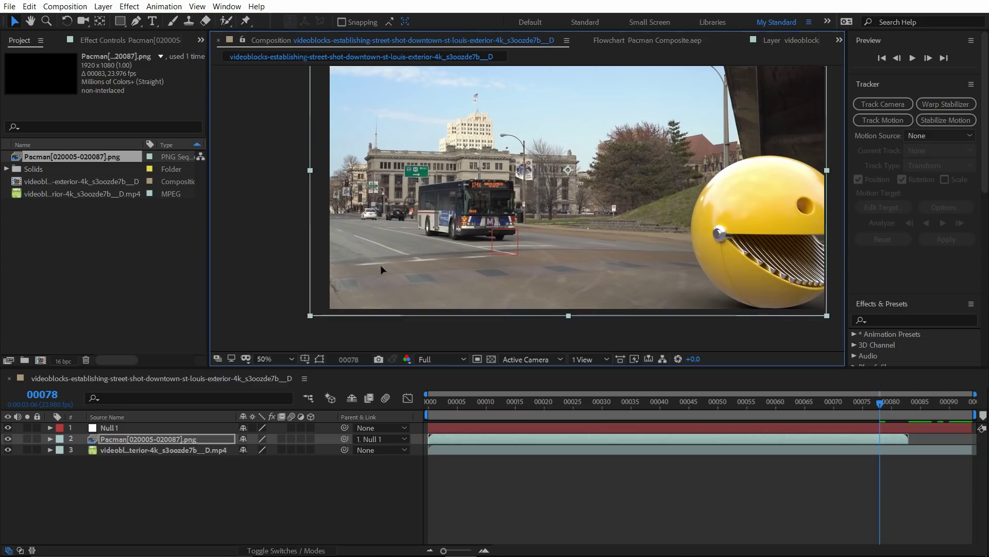
pyautogui.moveTo(380, 271); pyautogui.dragTo(381, 270)
pyautogui.moveTo(866, 404); pyautogui.dragTo(246, 425)
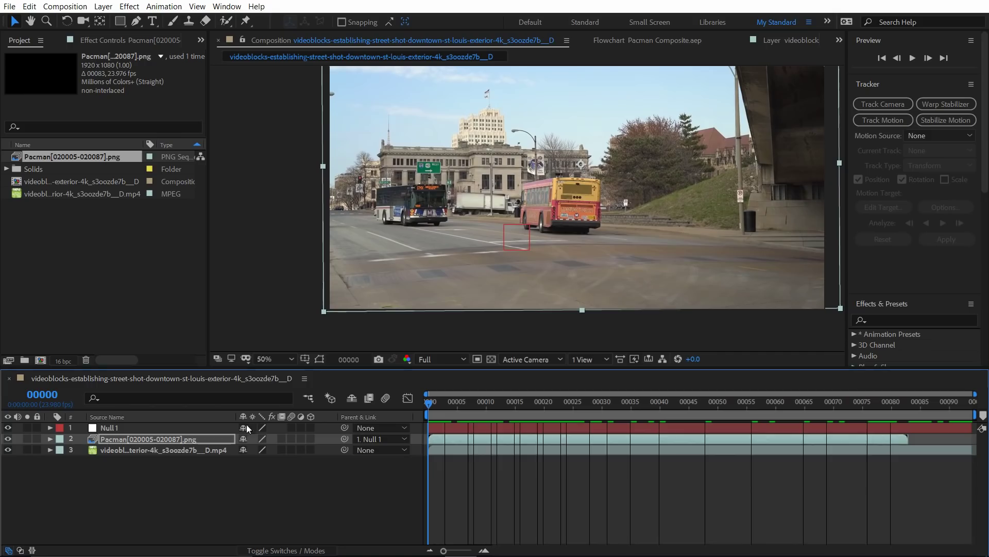
pyautogui.click(912, 58)
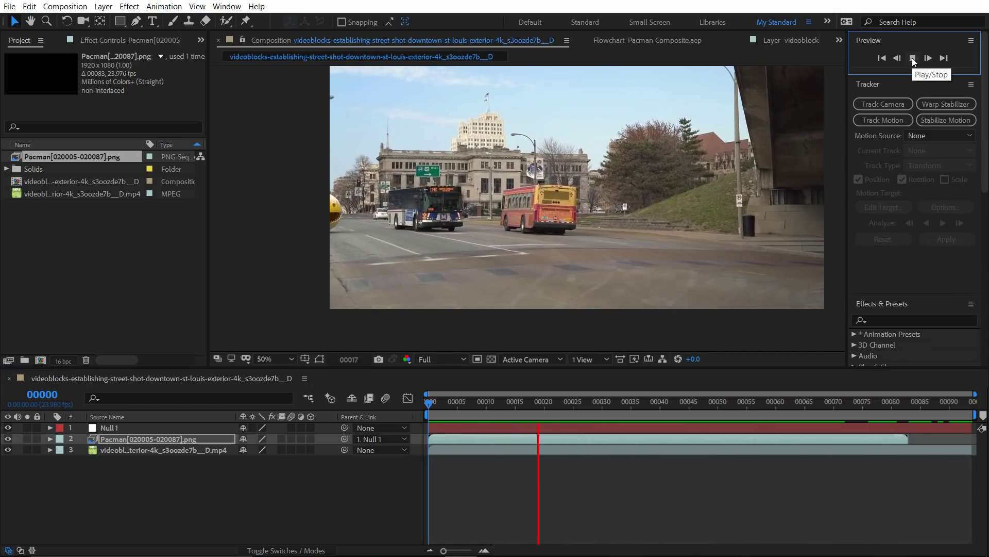
pyautogui.click(920, 320)
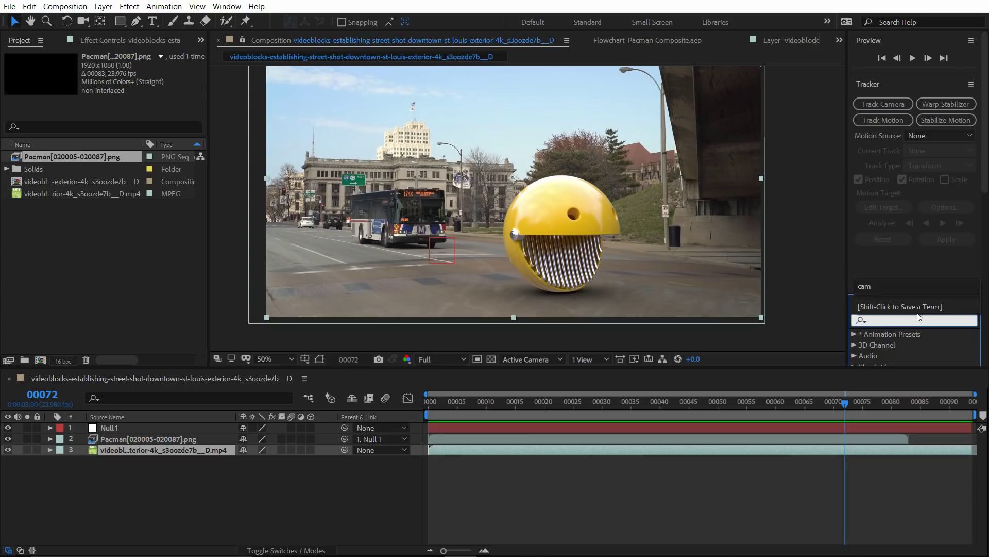
# - Apply Curves to the street footage and bend its RGB curve below the diagonal
pyautogui.write('curve')
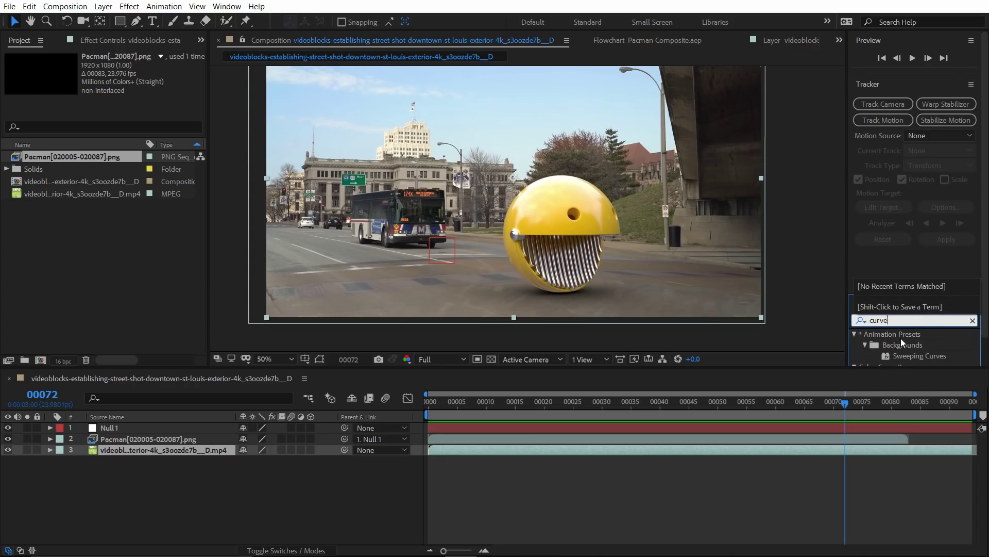
pyautogui.scroll(-1, 900, 338)
pyautogui.moveTo(894, 347); pyautogui.dragTo(581, 449)
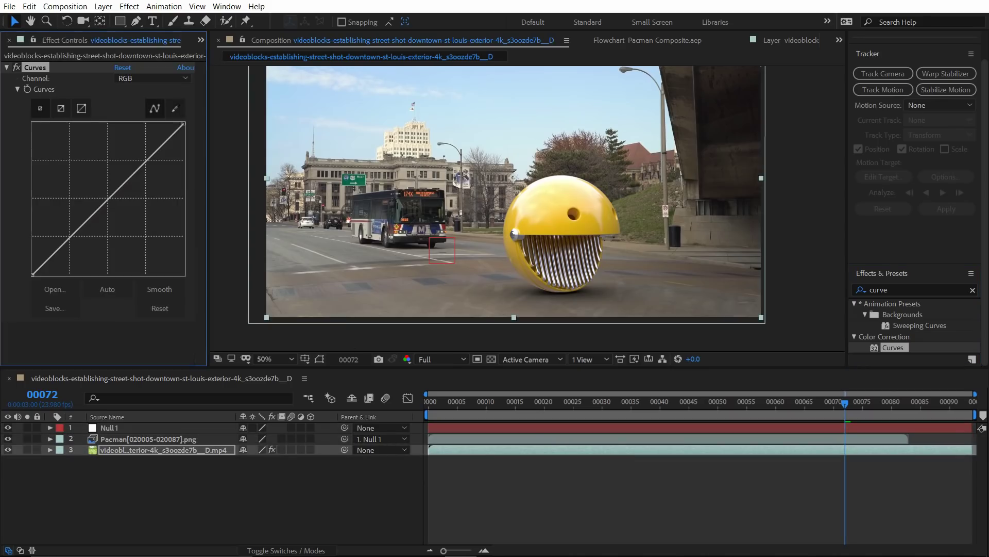
pyautogui.moveTo(58, 252); pyautogui.dragTo(61, 254)
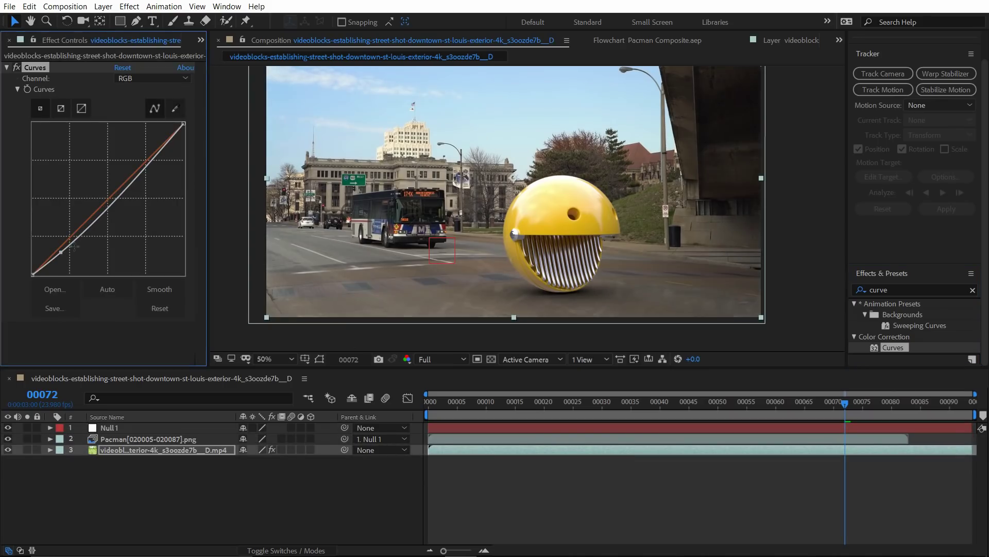
pyautogui.moveTo(122, 194); pyautogui.dragTo(120, 192)
pyautogui.press('F2')
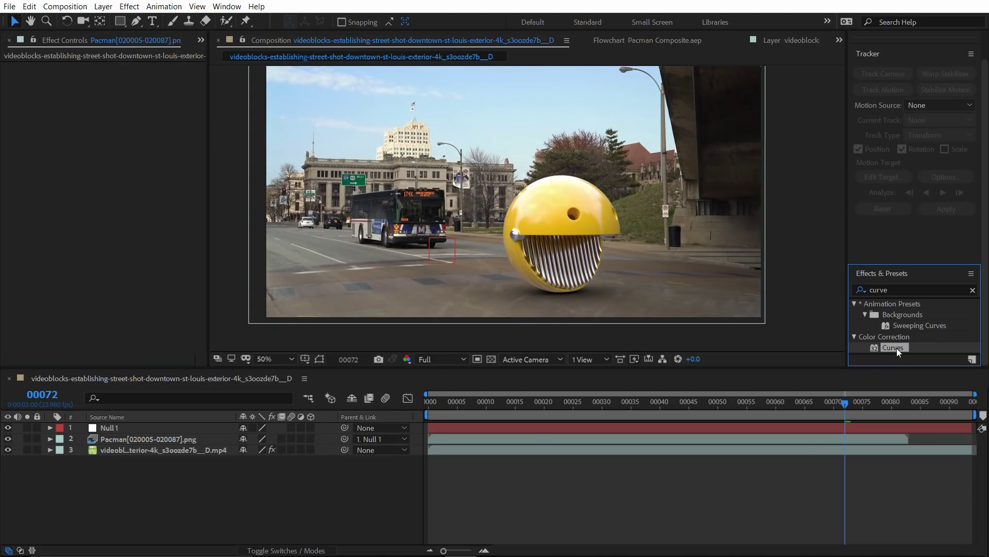
# - Apply Curves to the Pacman layer, darkening its lower tones with an added midpoint
pyautogui.moveTo(897, 348); pyautogui.dragTo(821, 441)
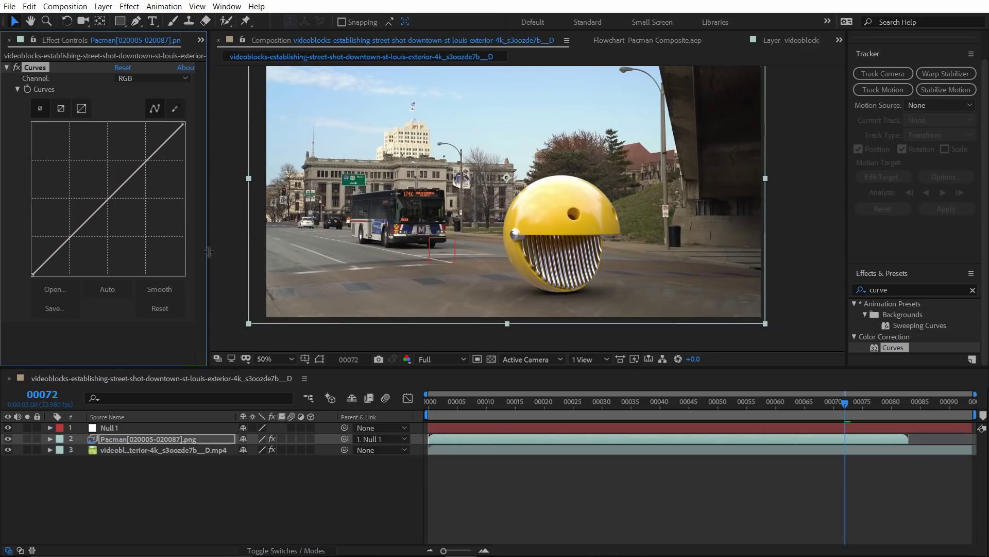
pyautogui.moveTo(56, 249); pyautogui.dragTo(64, 255)
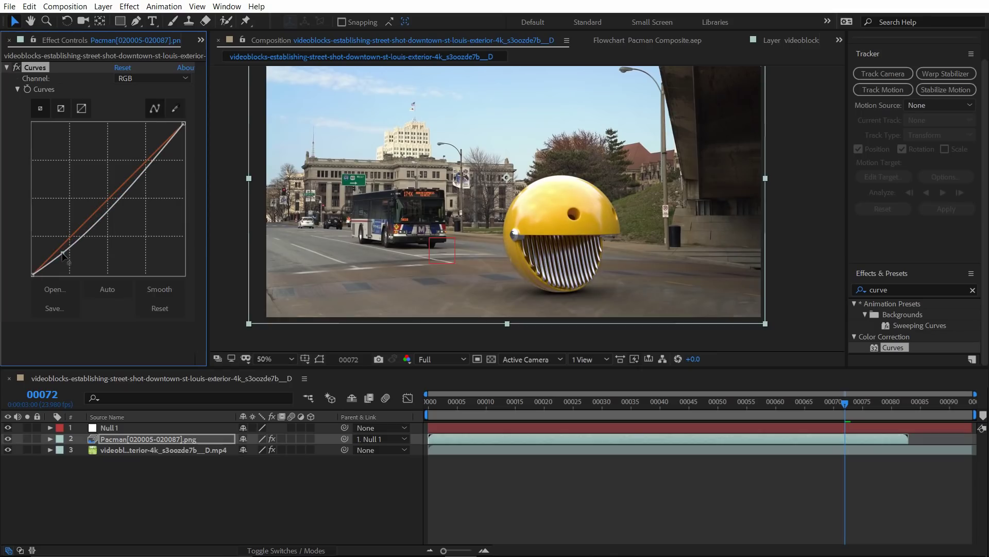
pyautogui.click(125, 190)
pyautogui.moveTo(833, 396); pyautogui.dragTo(770, 402)
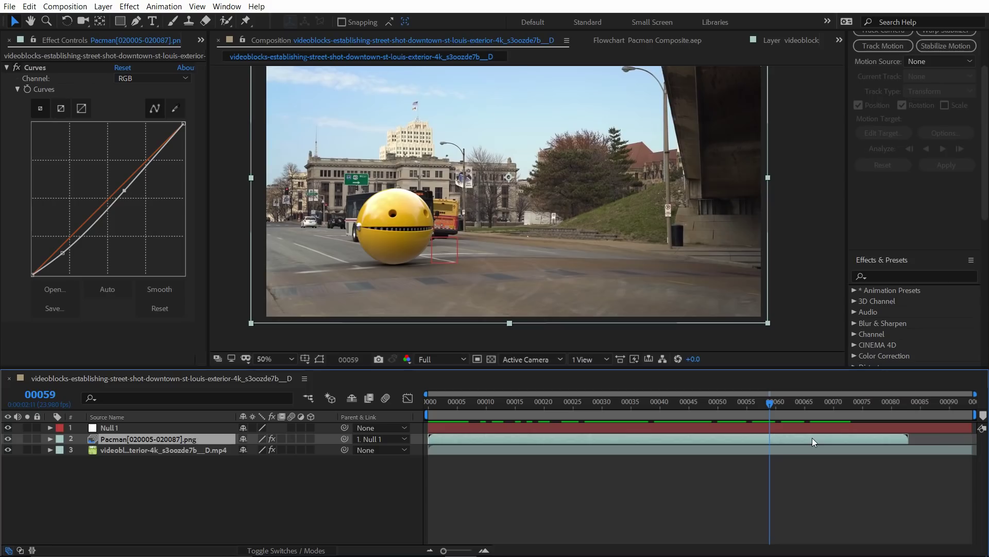
# - Apply Pixel Motion Blur at shutter angle 180 to Pacman and inspect the blur up close
pyautogui.click(893, 277)
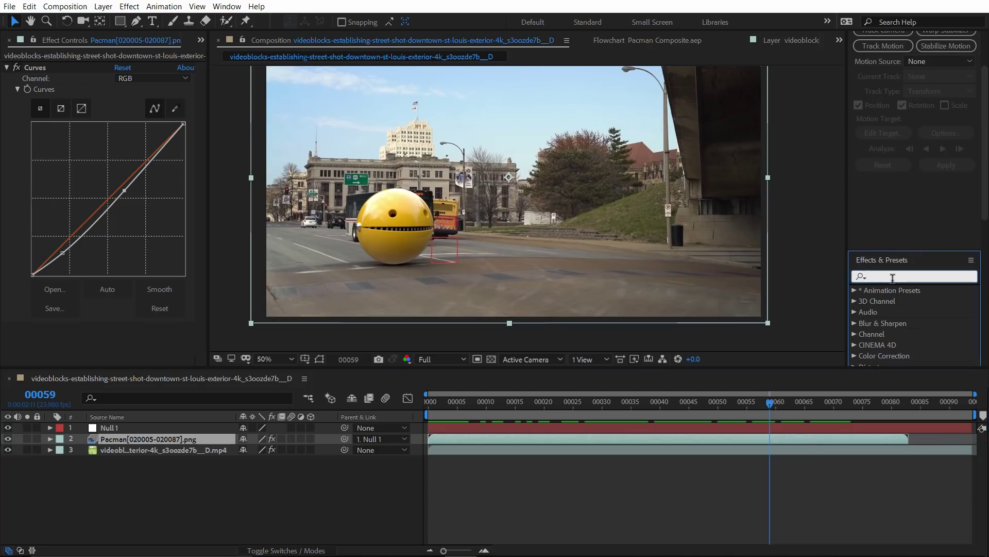
pyautogui.write('pix')
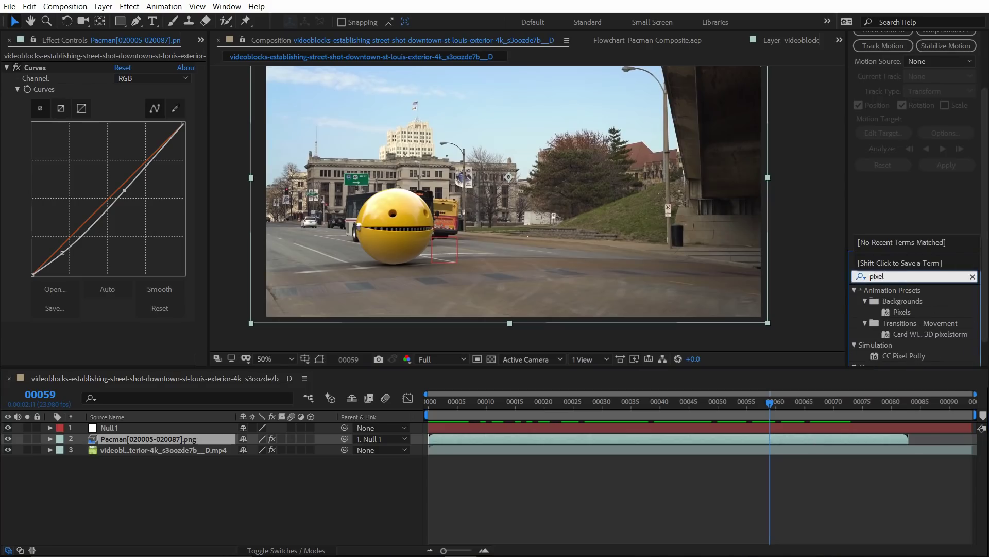
pyautogui.write('el')
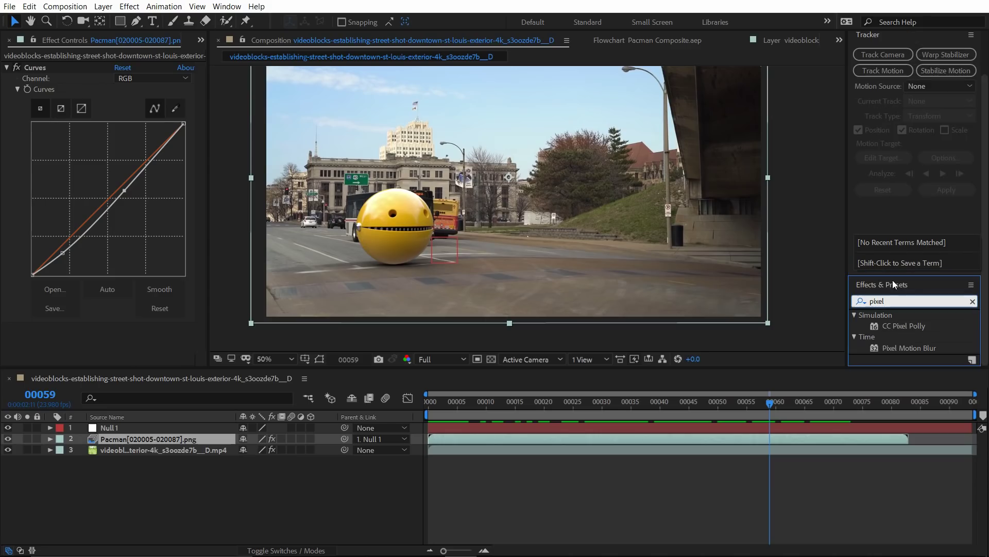
pyautogui.moveTo(895, 346); pyautogui.dragTo(737, 437)
pyautogui.scroll(3, 366, 225)
pyautogui.moveTo(366, 226); pyautogui.dragTo(672, 170)
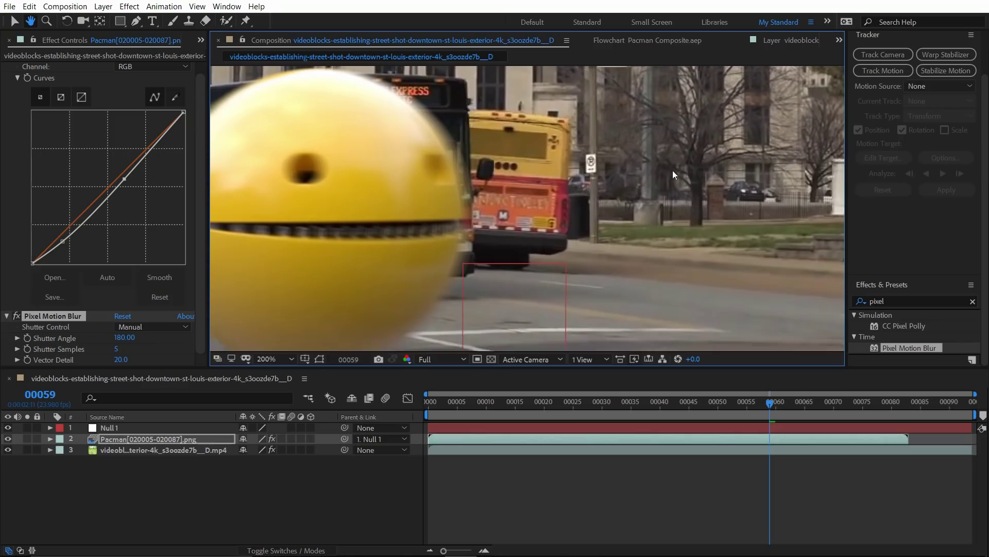
pyautogui.scroll(-2, 474, 217)
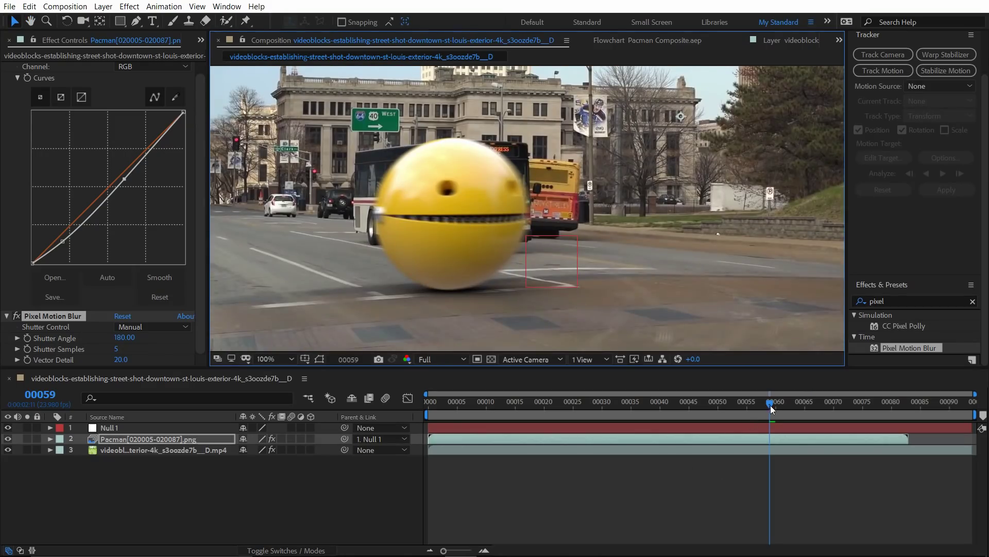
pyautogui.moveTo(770, 405); pyautogui.dragTo(868, 427)
pyautogui.scroll(-2, 608, 295)
pyautogui.moveTo(764, 276); pyautogui.dragTo(671, 276)
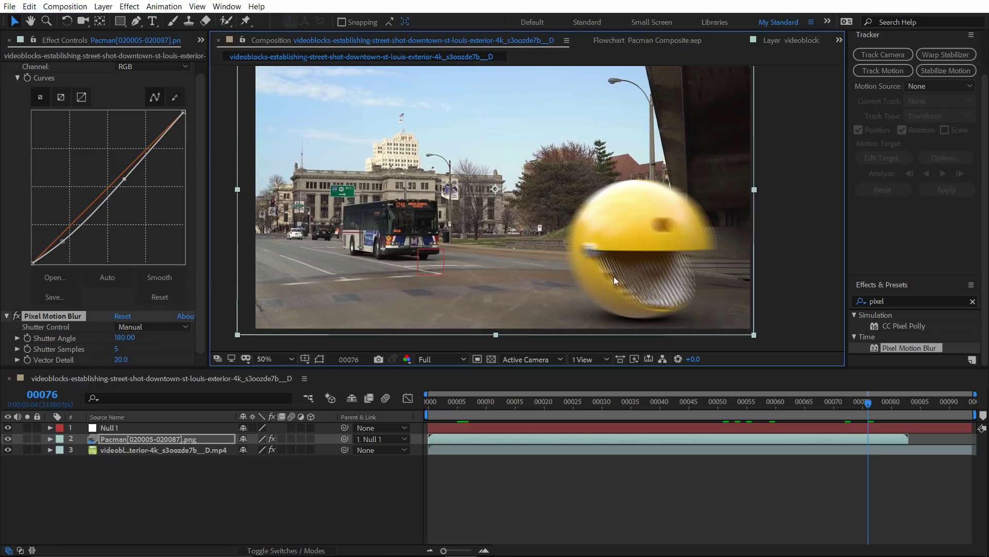
pyautogui.press('Home')
# - Add the comp to the Render Queue with QuickTime DNxHR/DNxHD 1080p RGB 444 10-bit output
pyautogui.click(65, 6)
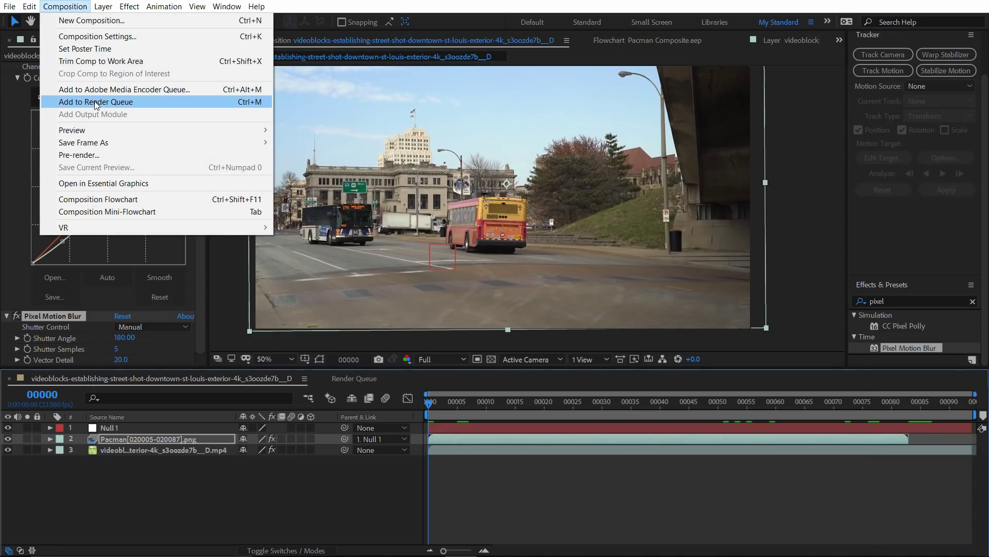
pyautogui.click(95, 102)
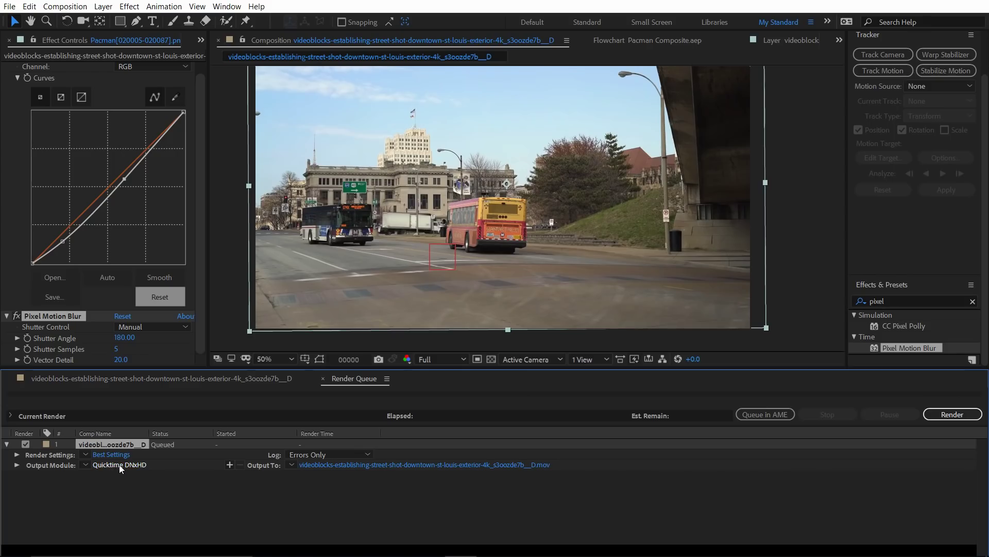
pyautogui.click(120, 465)
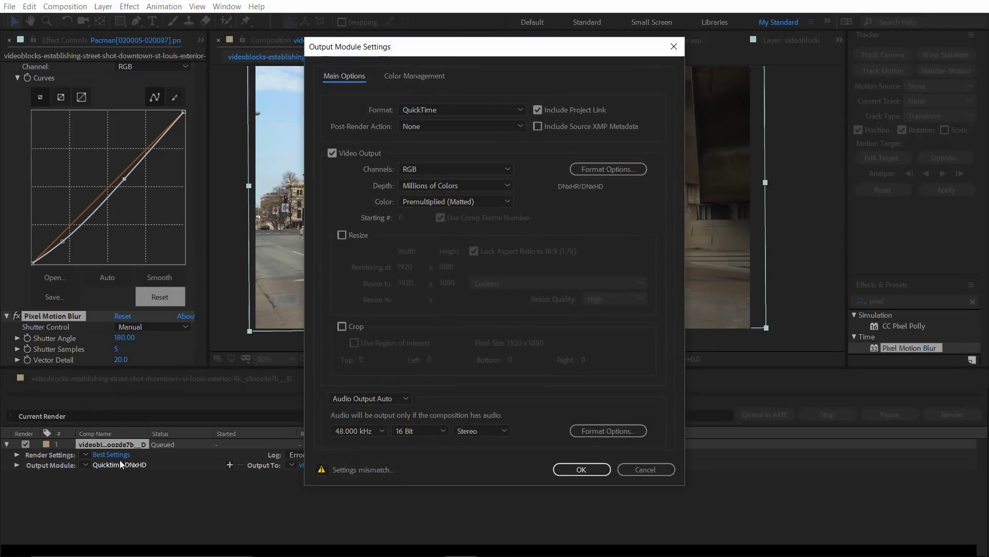
pyautogui.click(450, 106)
pyautogui.click(426, 256)
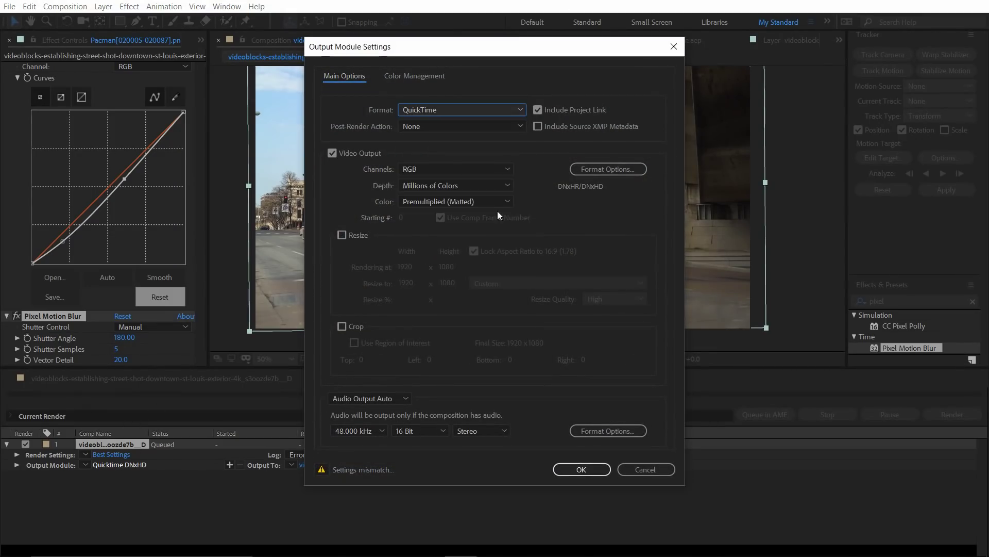
pyautogui.click(618, 166)
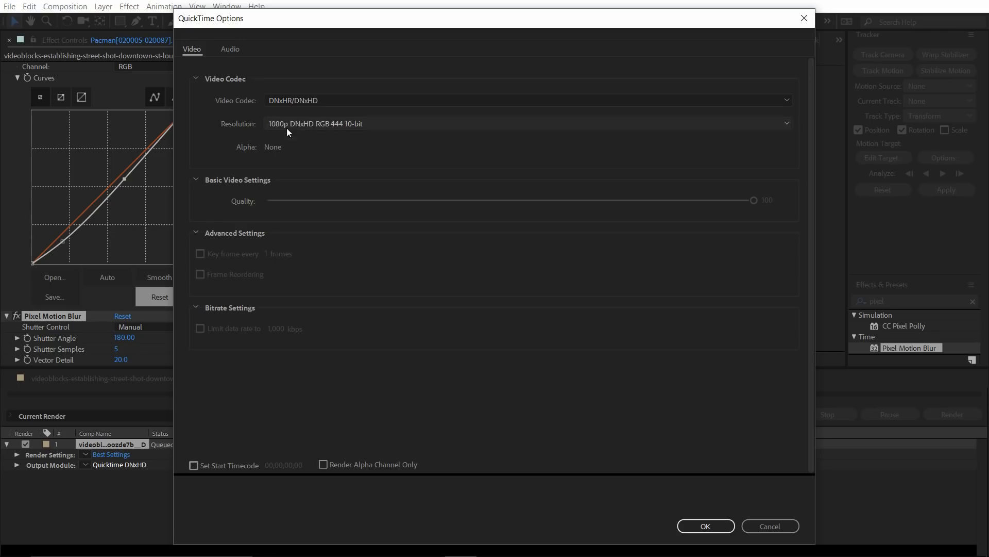
pyautogui.click(707, 526)
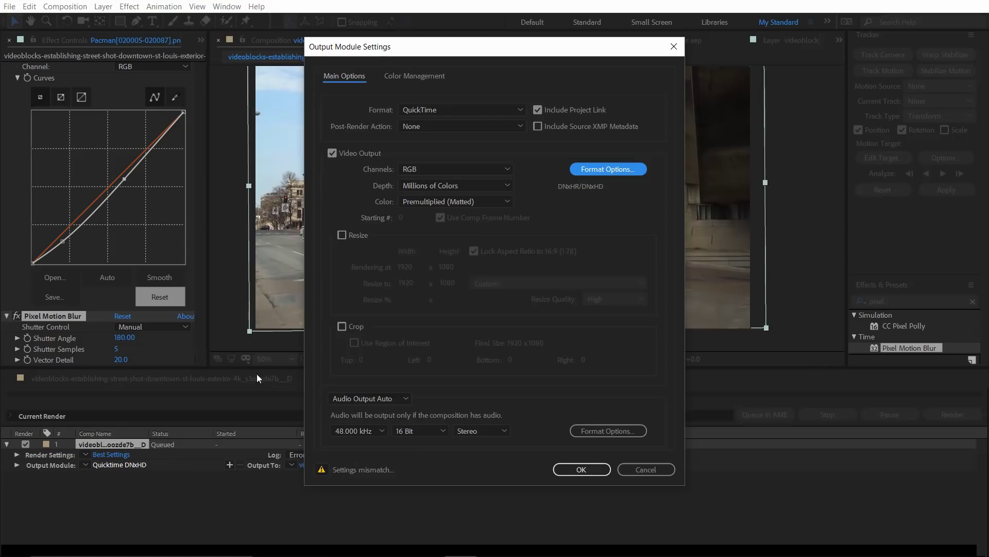
pyautogui.click(591, 469)
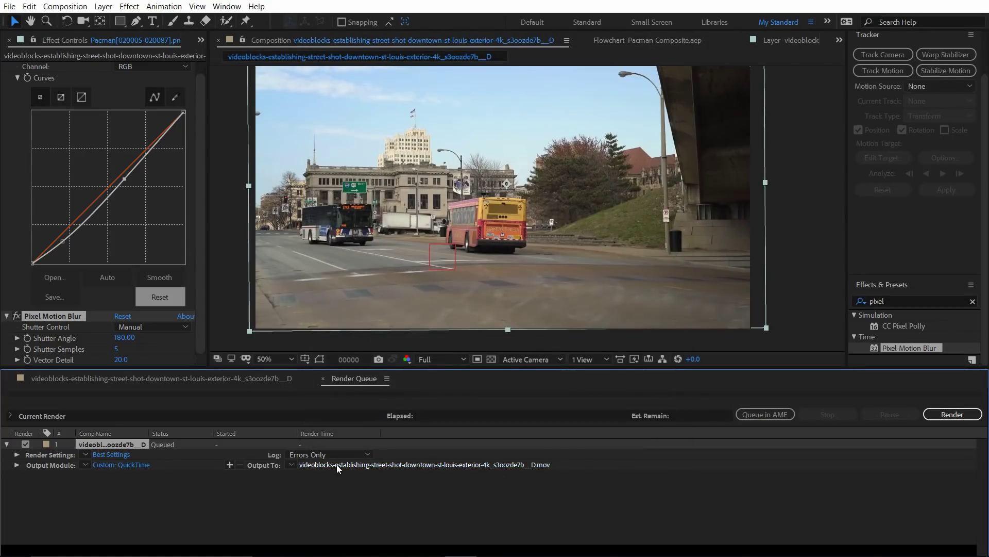
# - Start rendering the street composition to the QuickTime .mov file
pyautogui.click(952, 415)
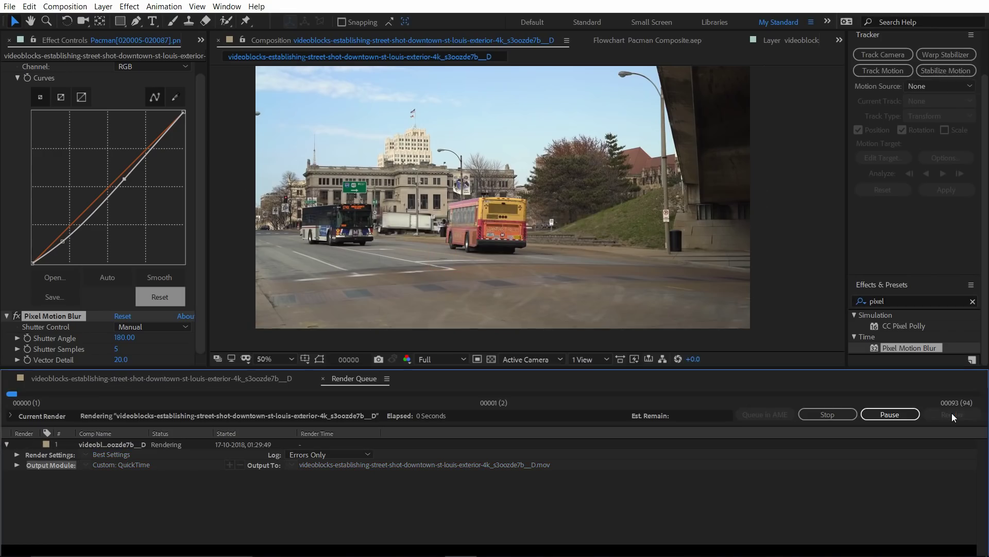